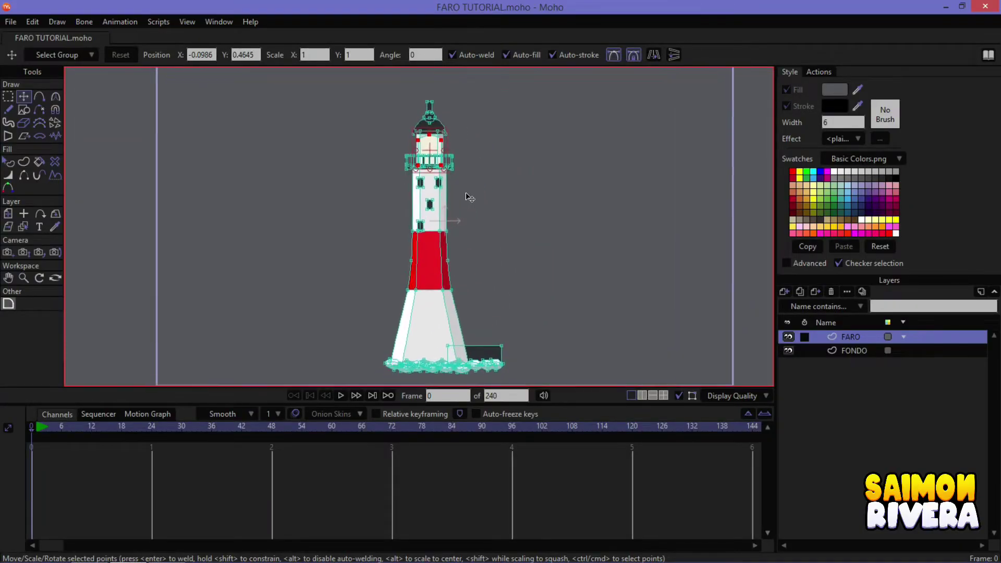
Add a new vector layer named LUZ 1 above FARO
click(784, 291)
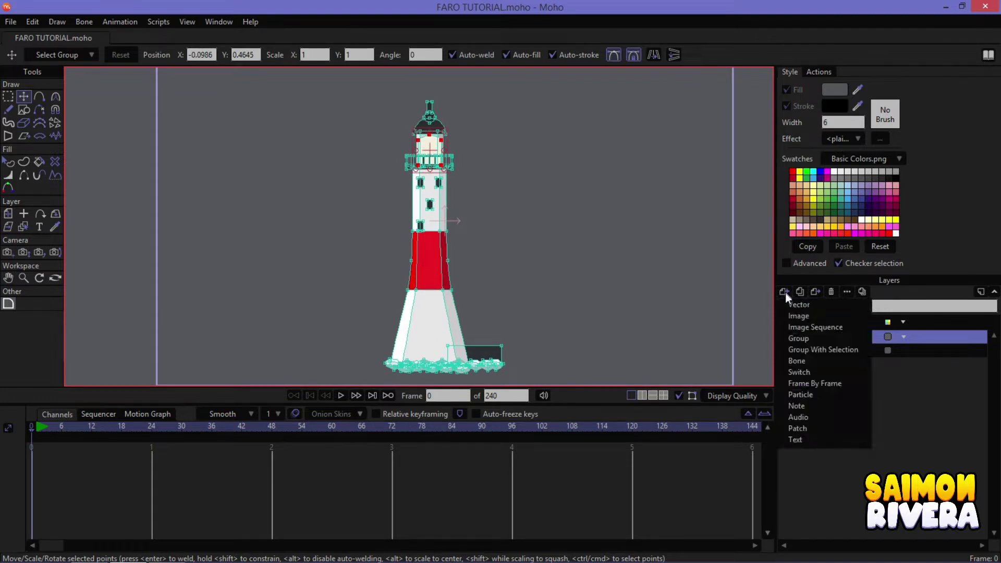
click(790, 304)
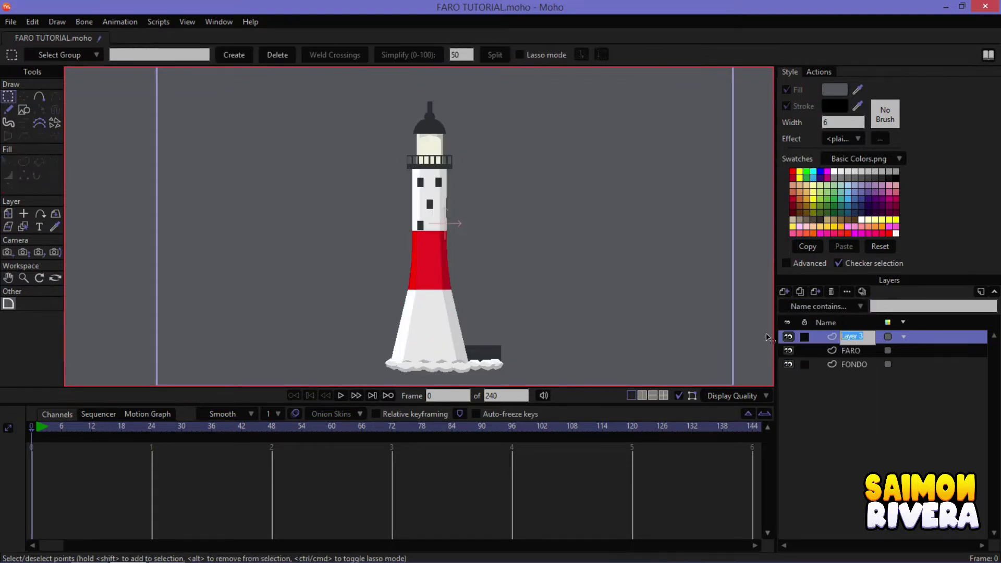
text(LUZ 1)
key(Return)
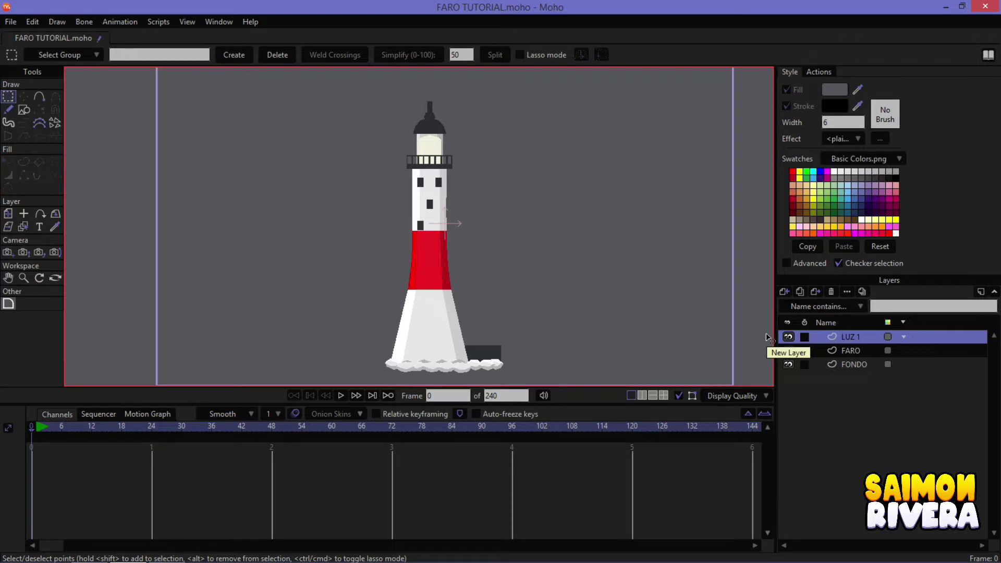
Outline a wedge-shaped beam reaching left from the lamp, straightening its left edge
click(38, 97)
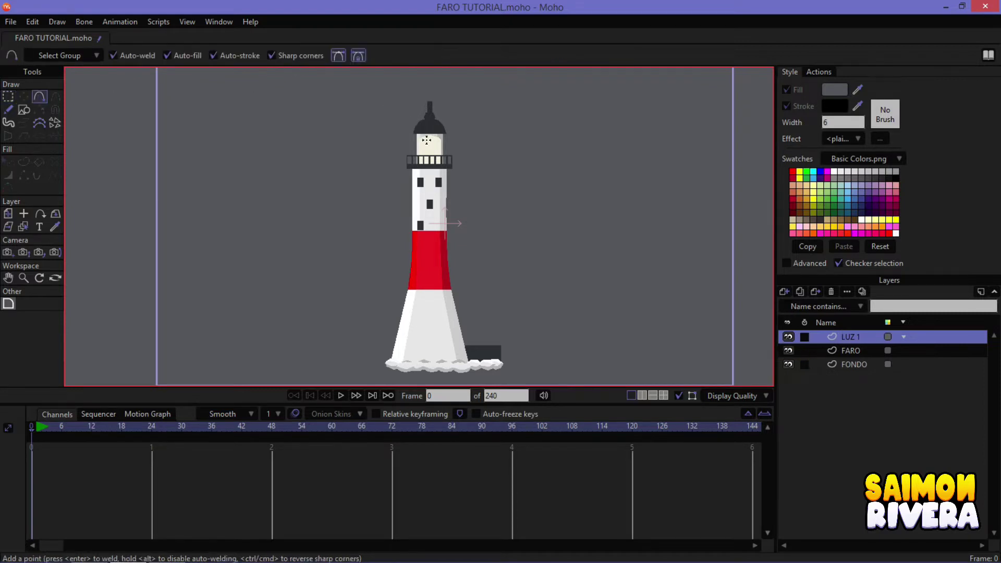
mouse_move(429, 145)
mouse_down()
mouse_move(317, 127)
mouse_move(320, 260)
mouse_up()
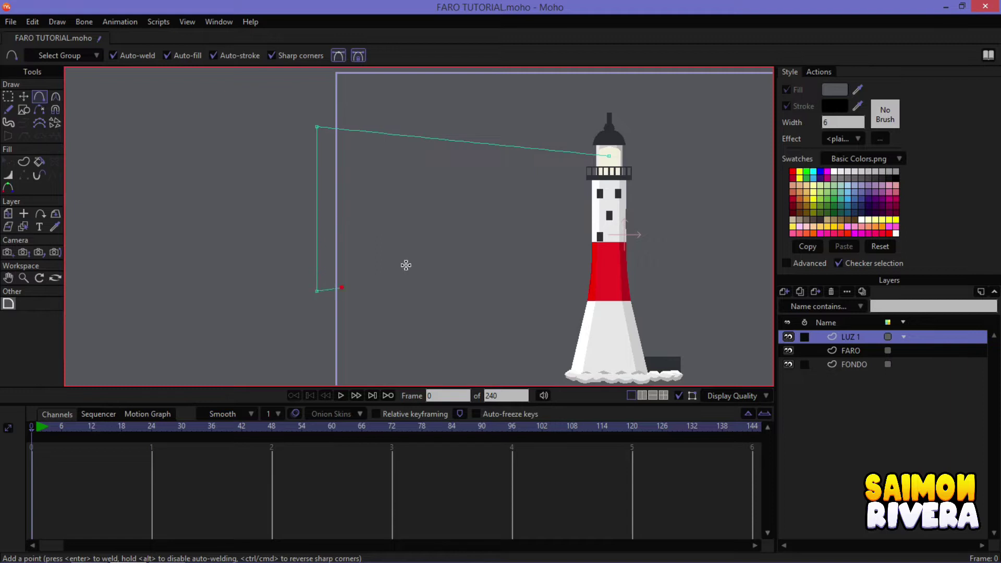
scroll(406, 265, up, 3)
mouse_move(471, 227)
mouse_down()
mouse_move(522, 217)
mouse_move(522, 172)
mouse_up()
key(t)
scroll(523, 177, down, 2)
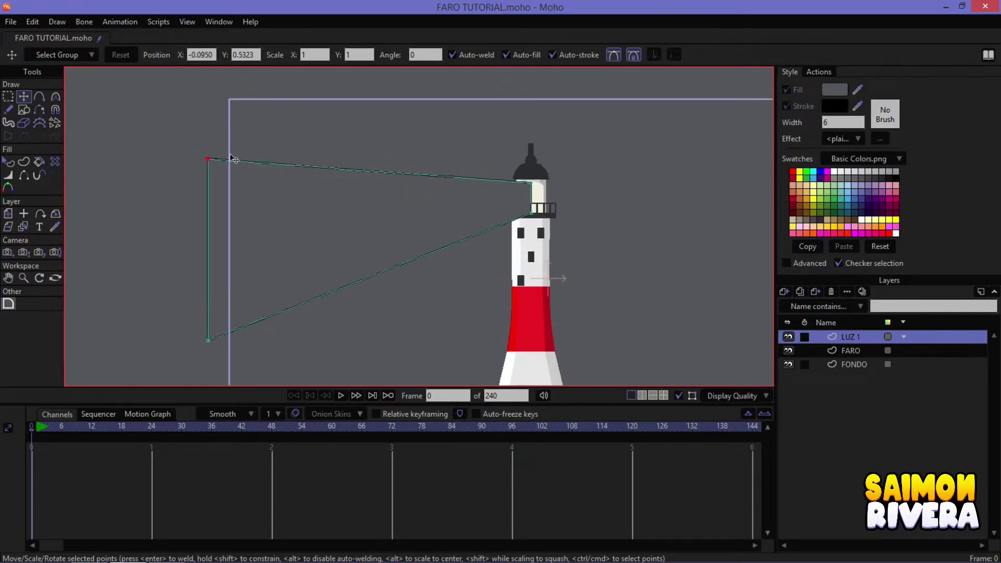
drag(232, 162, 236, 140)
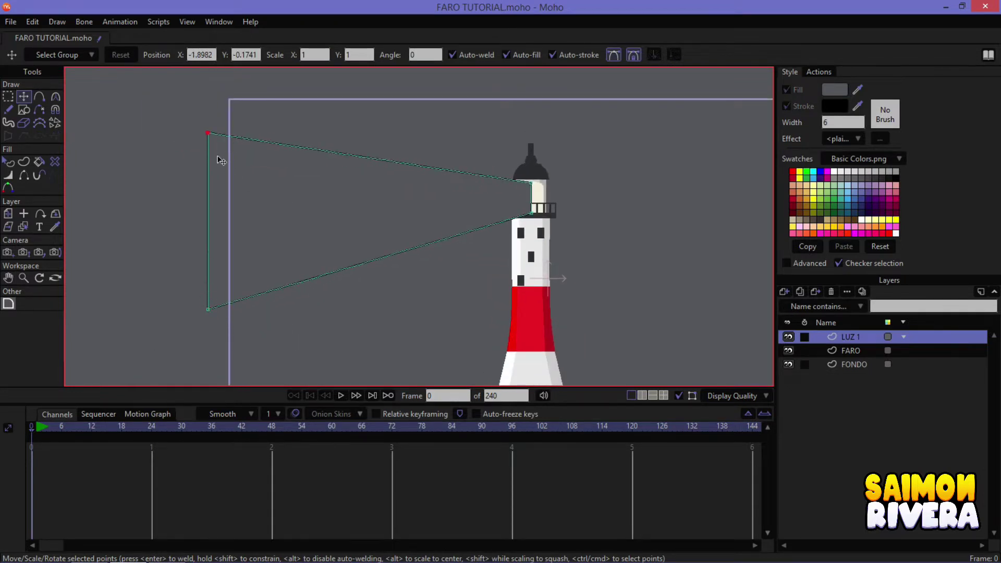
Select the beam shape and remove its outline stroke
click(7, 162)
click(353, 214)
click(802, 104)
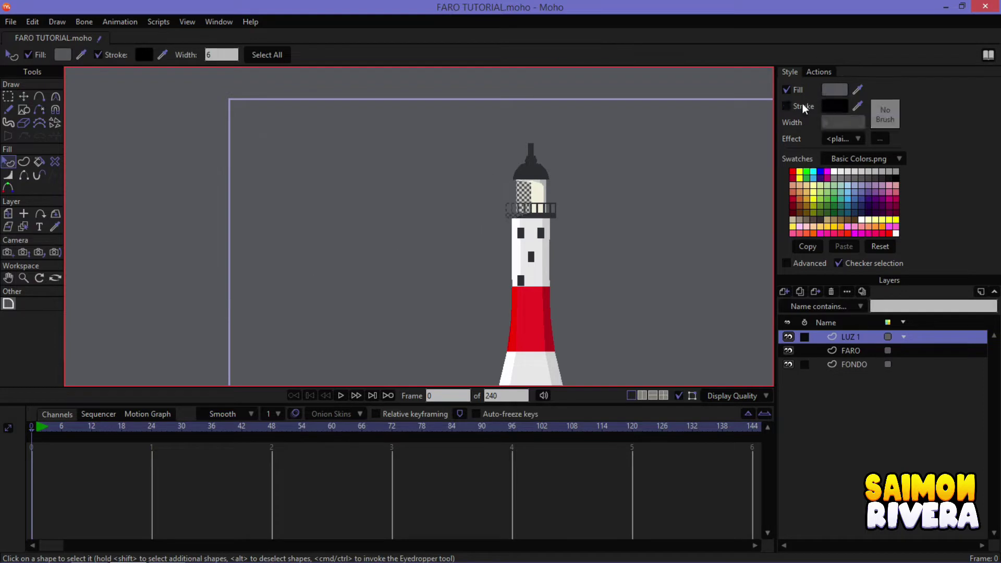
Fill the beam with pale yellow FFF09A and enable the Advanced style options
click(835, 90)
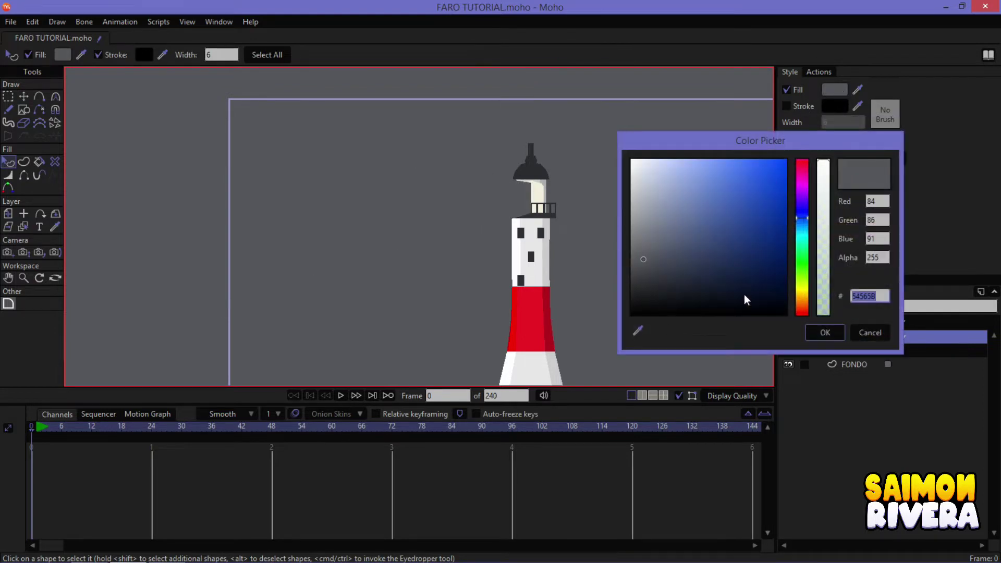
click(803, 257)
drag(805, 258, 809, 293)
drag(763, 197, 693, 143)
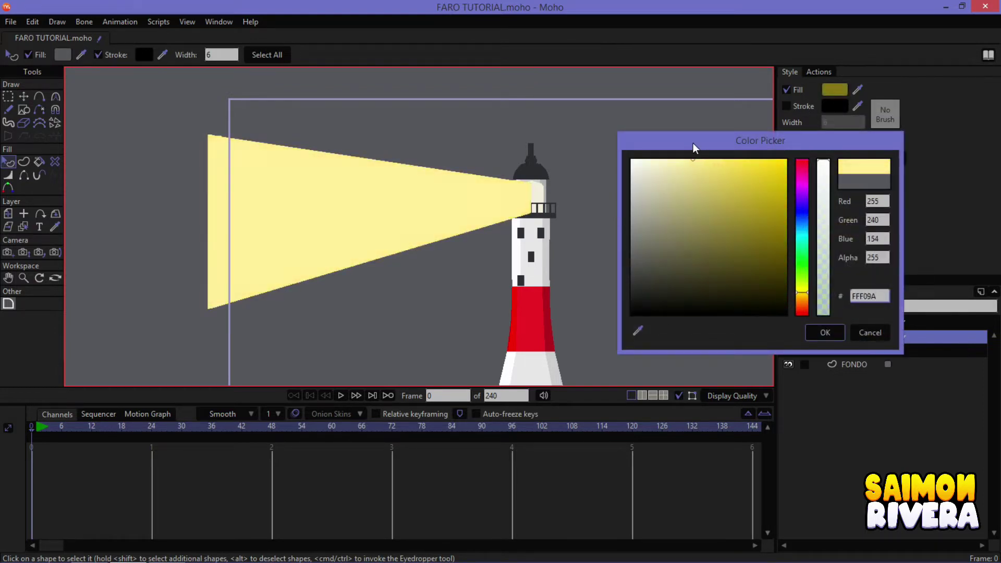
click(825, 332)
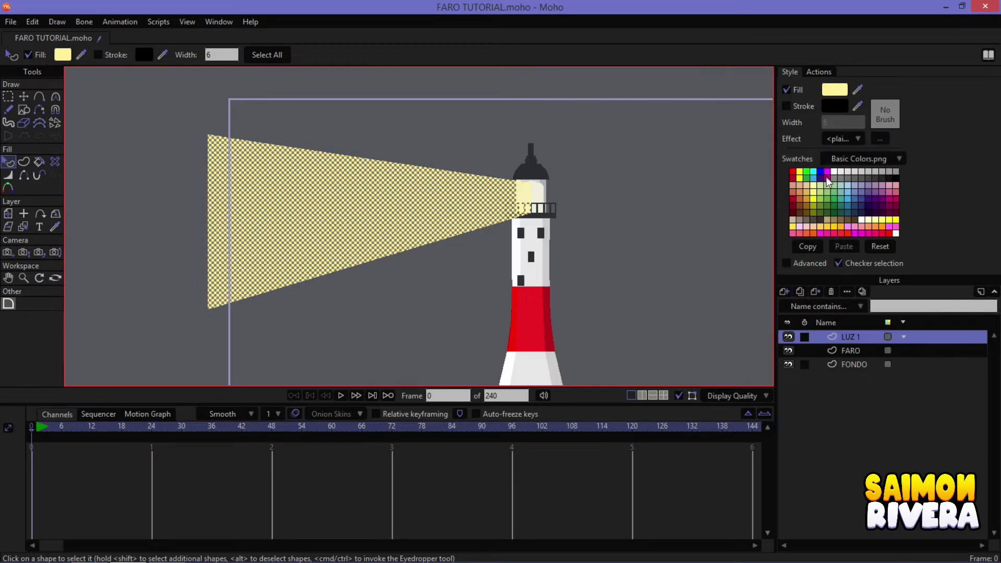
click(819, 266)
click(852, 160)
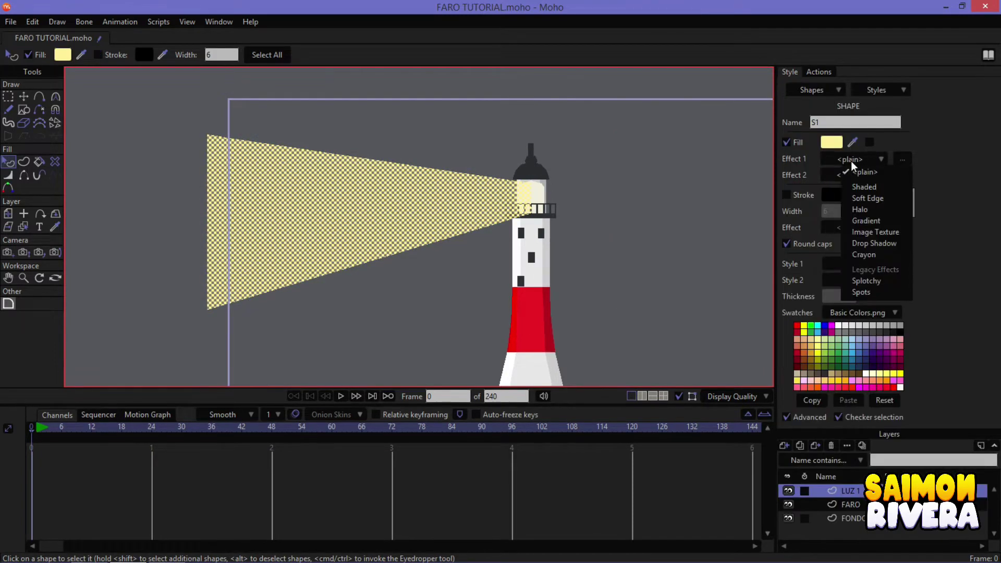
Apply a Gradient effect with the black stop removed and the far stop at alpha 0
click(870, 224)
drag(654, 344, 577, 346)
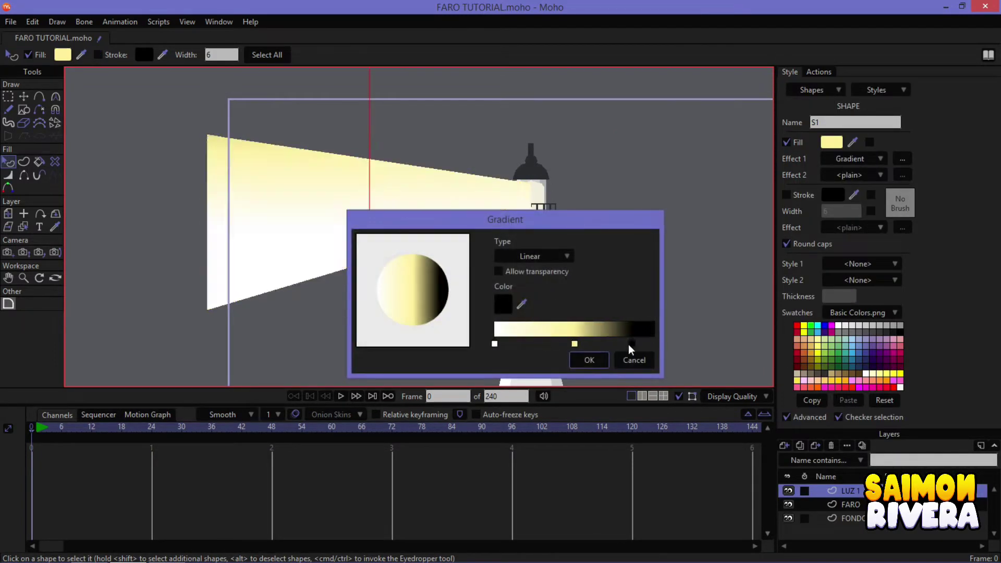
click(574, 344)
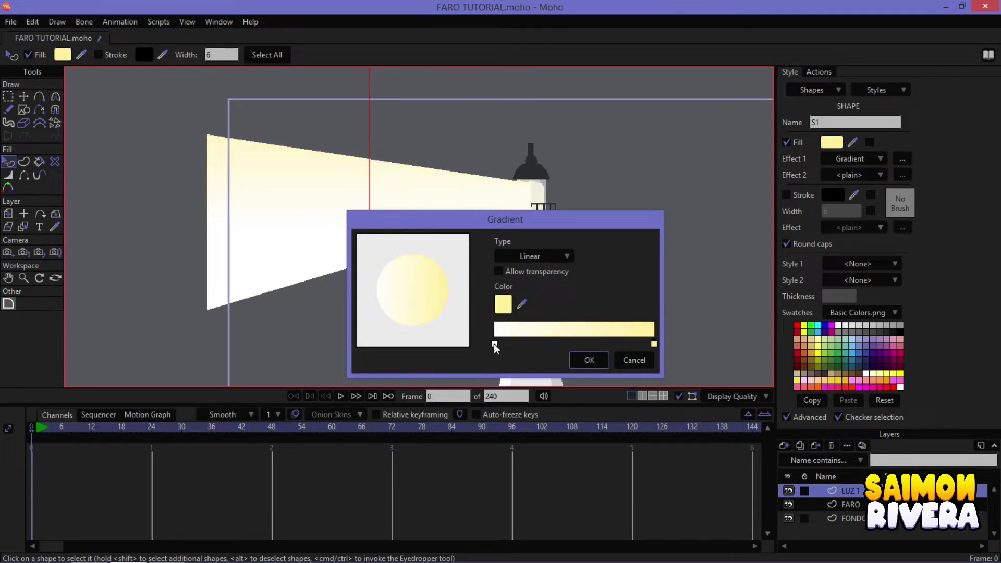
click(504, 305)
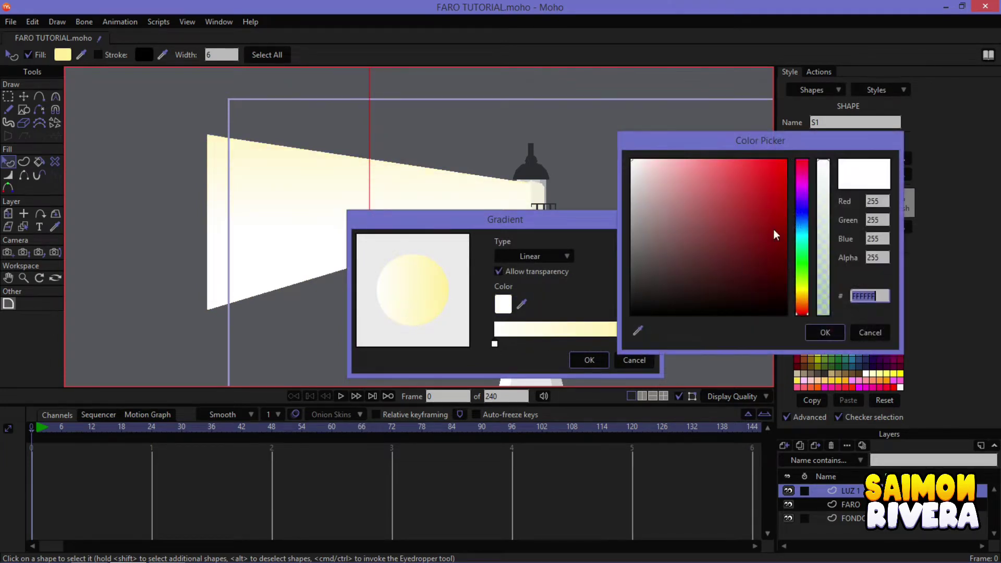
drag(824, 163, 825, 368)
click(824, 334)
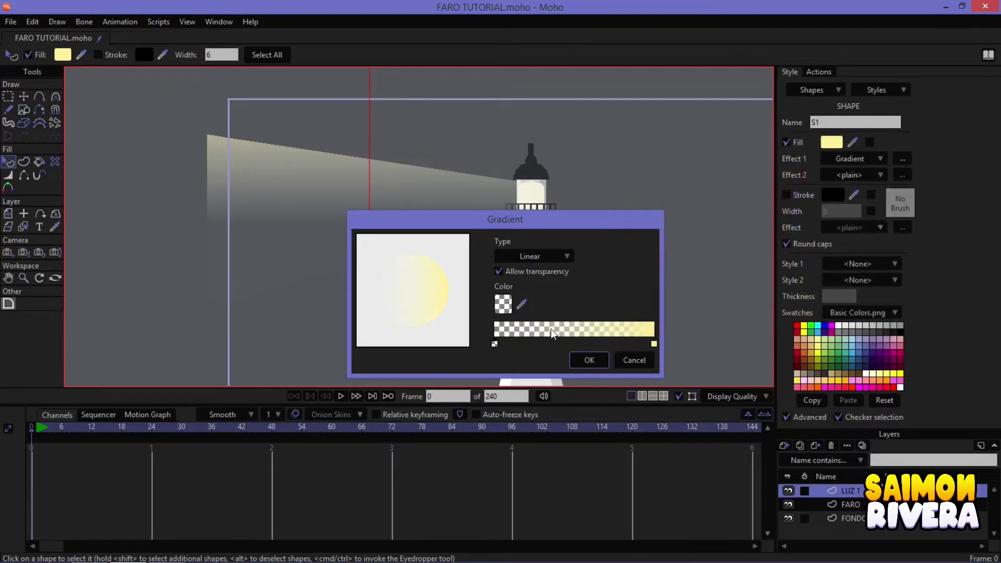
Aim the gradient so the beam is brightest at the lamp and fades toward the far end
click(581, 361)
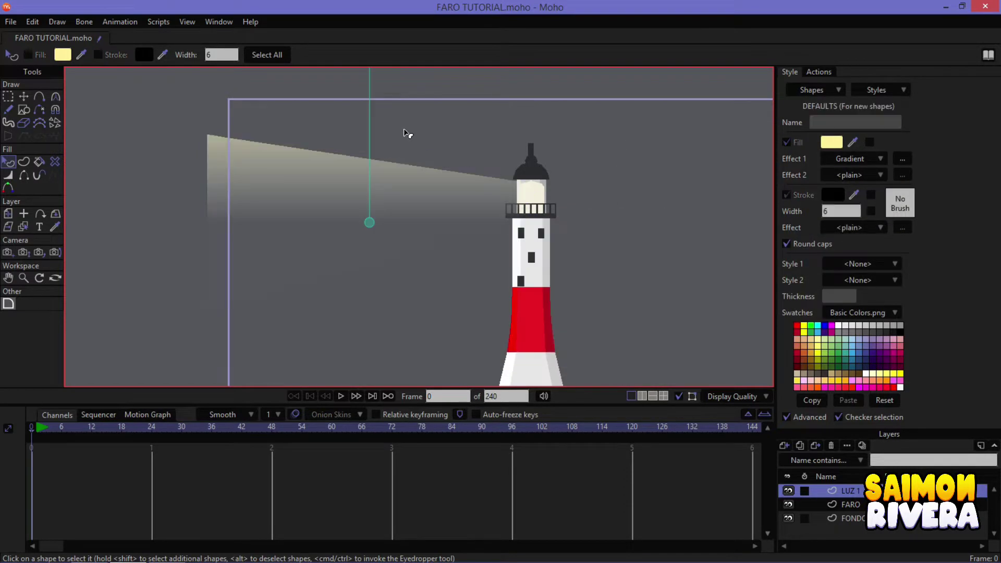
drag(380, 100, 603, 242)
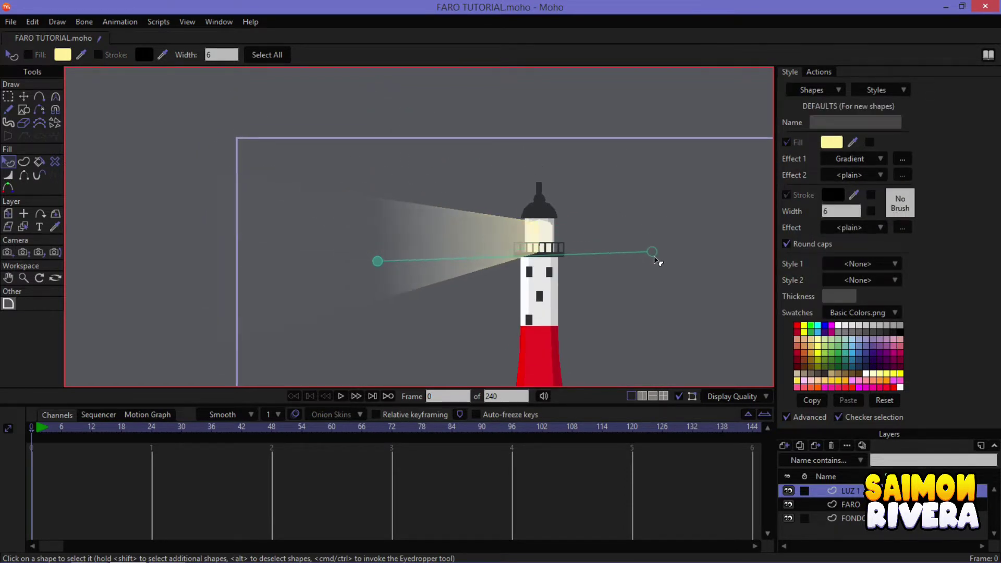
drag(382, 262, 259, 262)
drag(482, 241, 536, 239)
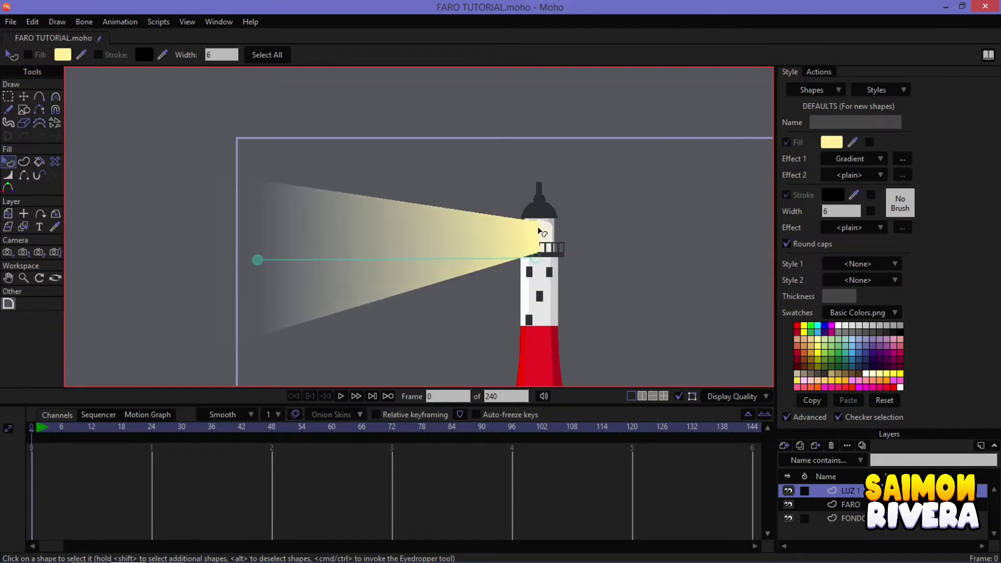
Raise the beam's left corners and tuck its narrow right end into the lamp
click(24, 97)
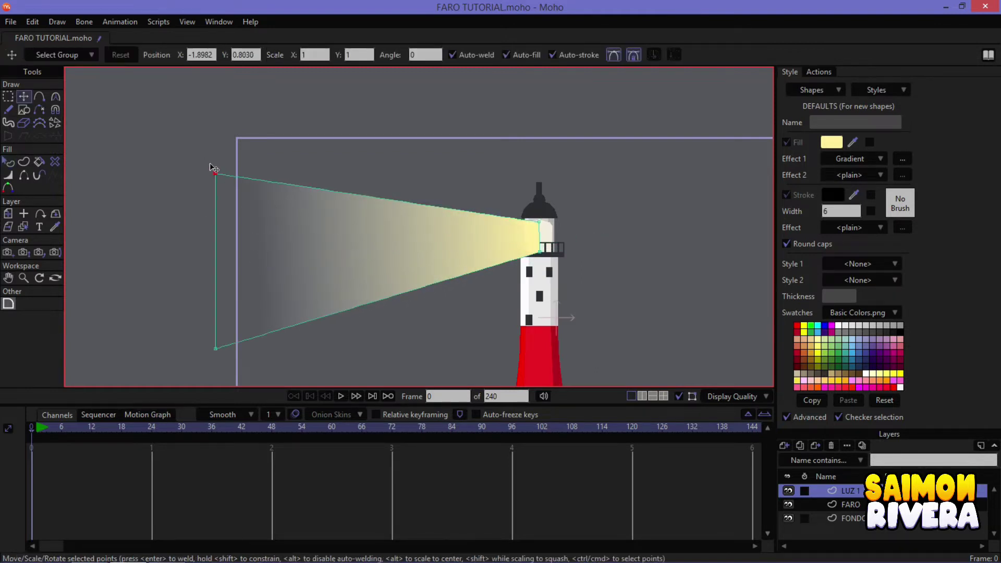
drag(216, 174, 216, 162)
drag(215, 349, 216, 296)
scroll(558, 319, up, 2)
scroll(527, 334, up, 3)
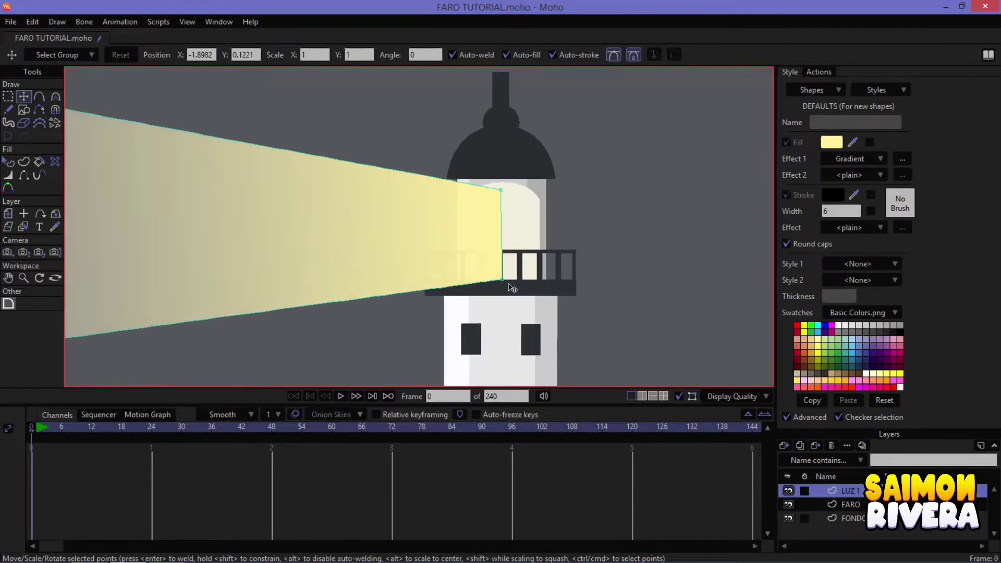
click(502, 279)
shift+click(501, 190)
drag(502, 251, 483, 271)
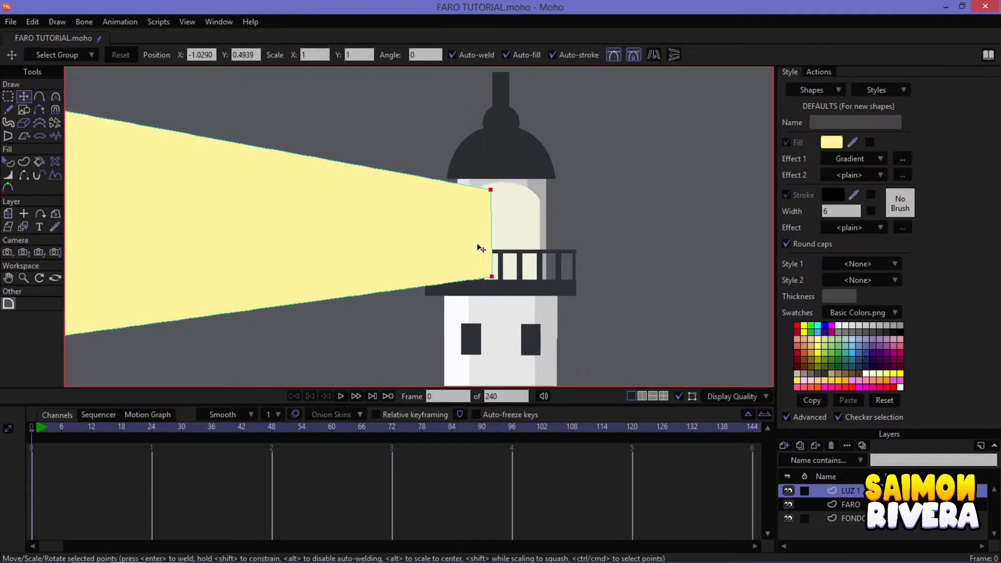
scroll(485, 256, down, 3)
scroll(513, 281, down, 1)
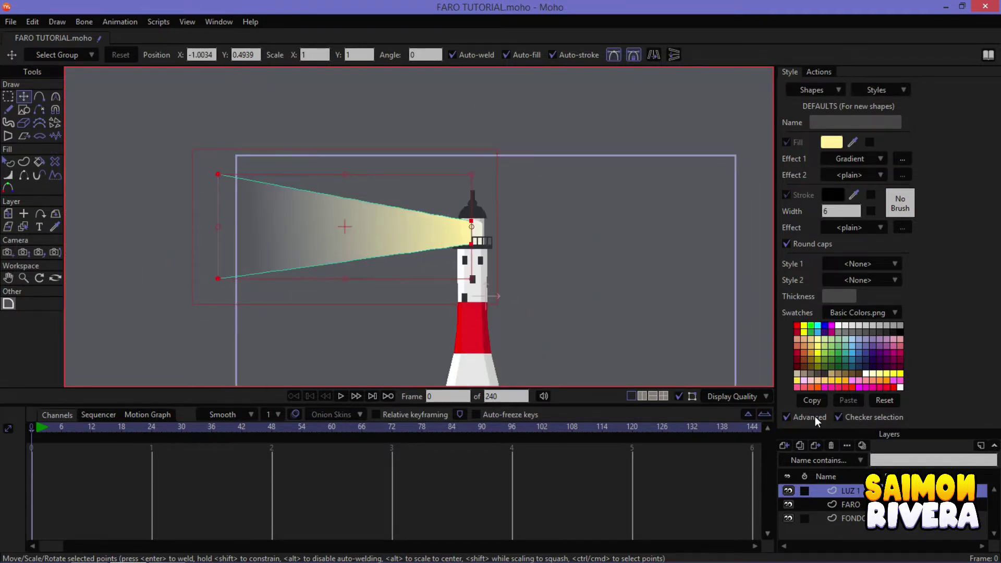
Turn off the Advanced style options and switch to the Set Origin tool
click(787, 417)
scroll(474, 220, up, 1)
scroll(473, 220, up, 1)
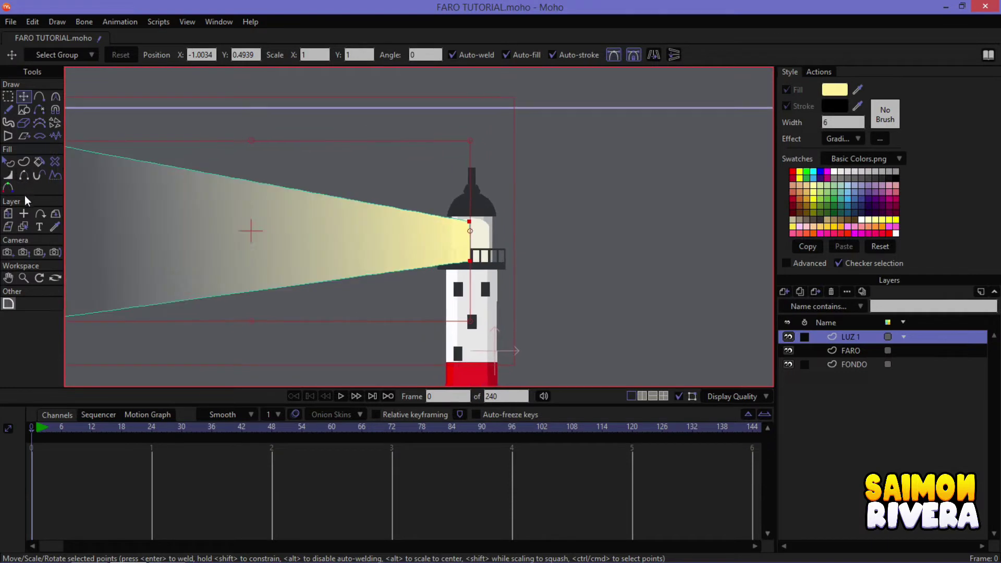
click(24, 213)
scroll(470, 246, up, 1)
Place the LUZ 1 pivot on the lamp
click(468, 247)
scroll(474, 250, down, 3)
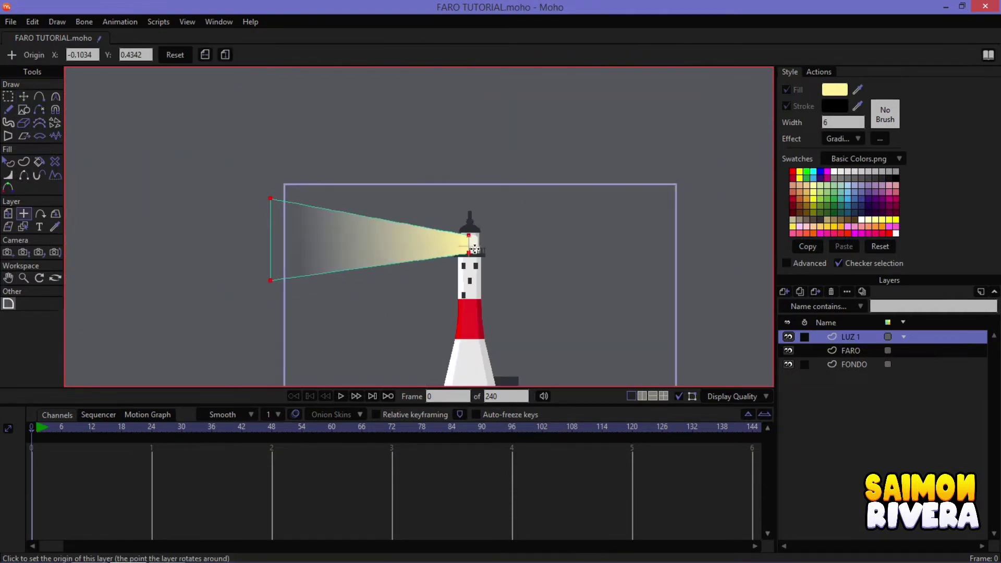
click(6, 215)
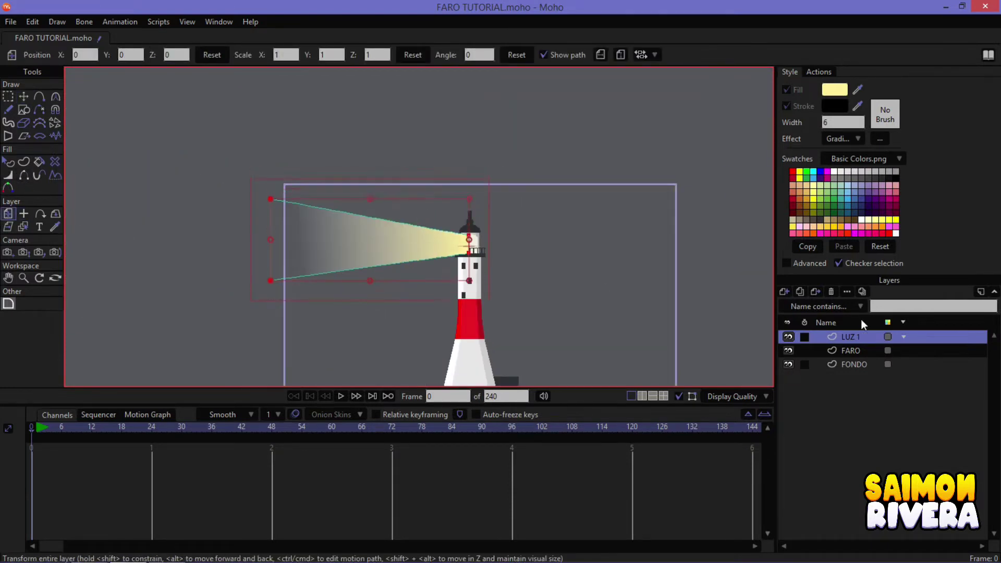
Duplicate the beam as LUZ 2, flip it to point right, and align it at the lamp
click(802, 292)
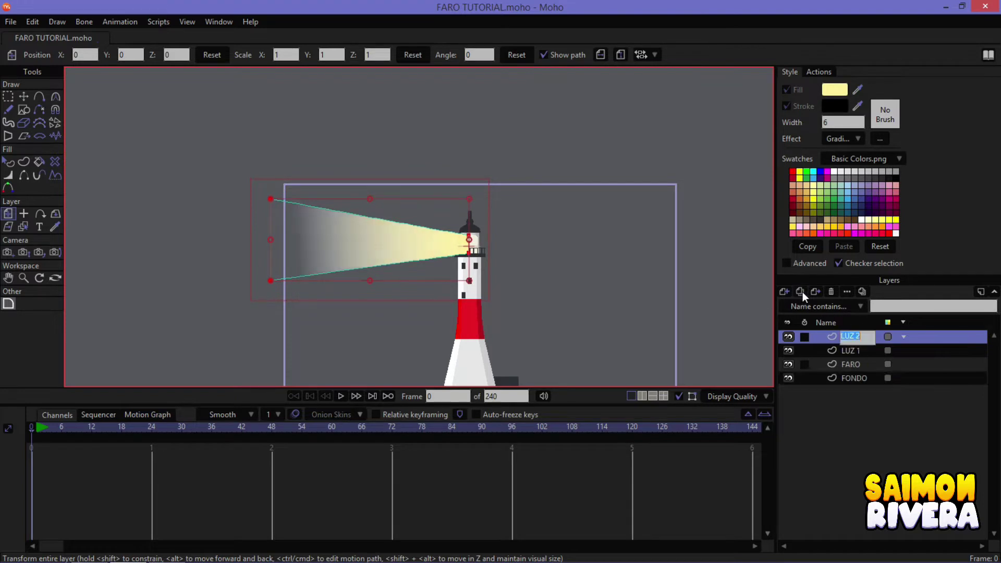
click(601, 55)
scroll(499, 251, up, 5)
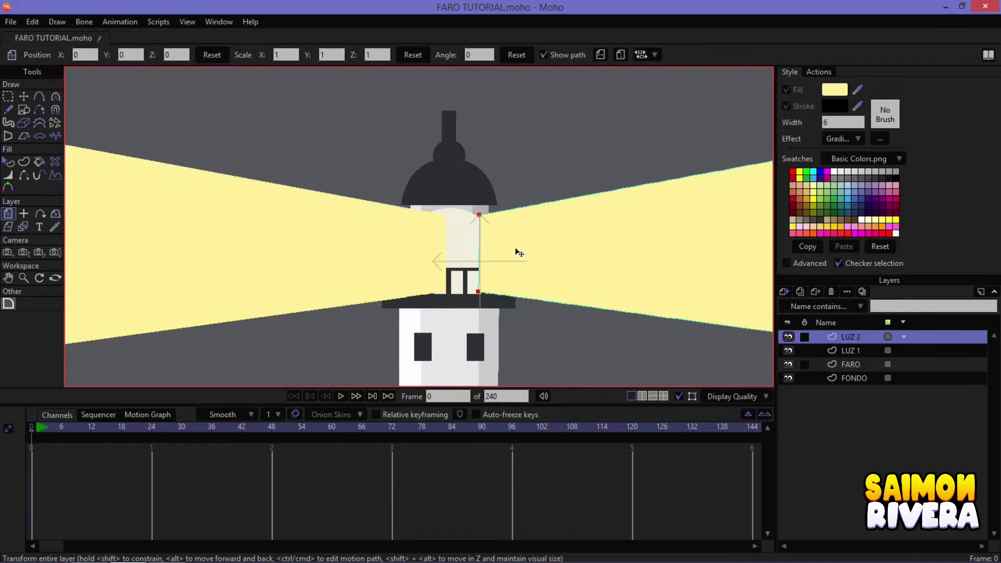
drag(496, 254, 440, 247)
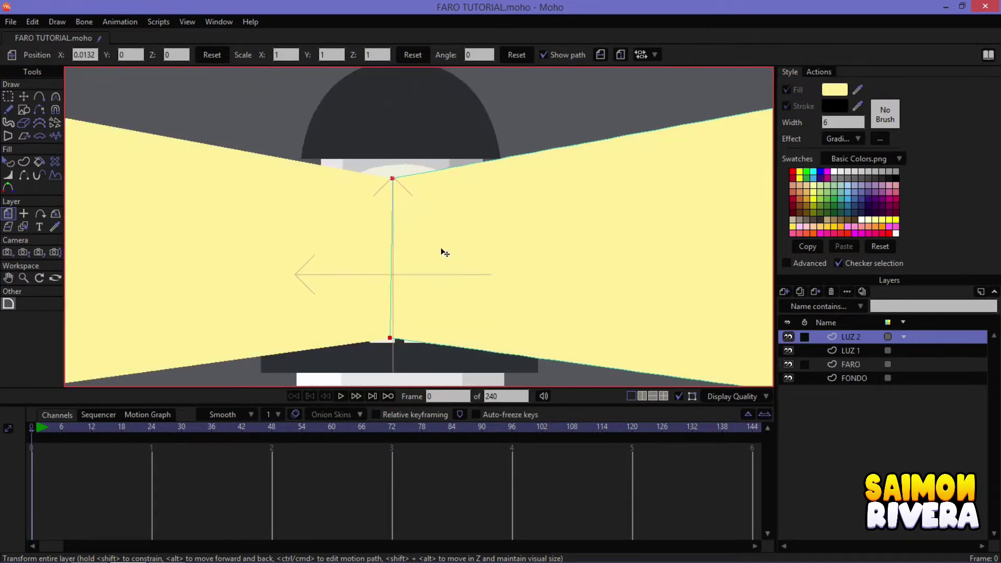
scroll(441, 247, down, 3)
scroll(466, 243, down, 3)
Render a test frame with Ctrl+R, view it maximized, then close it
key(ctrl+r)
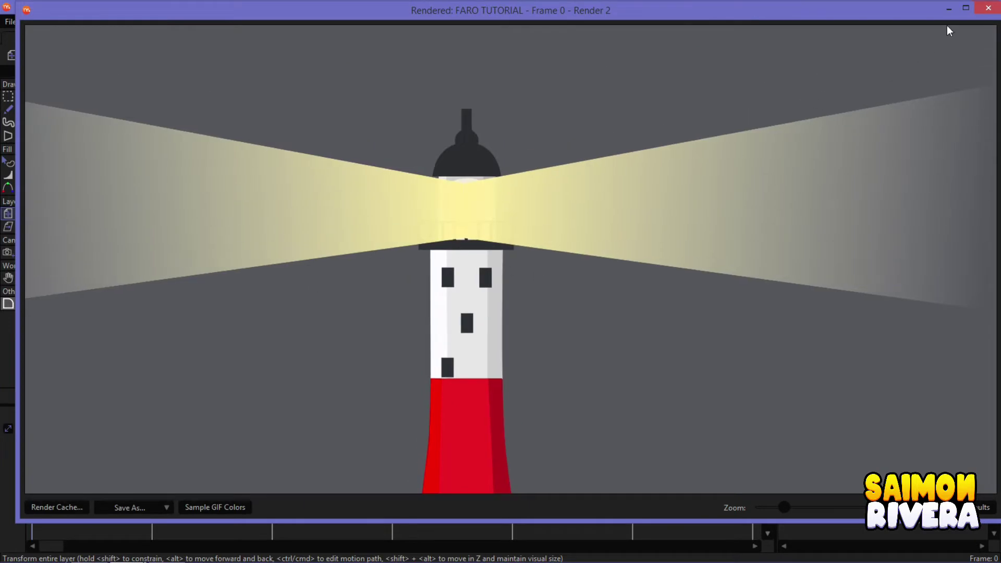
click(966, 8)
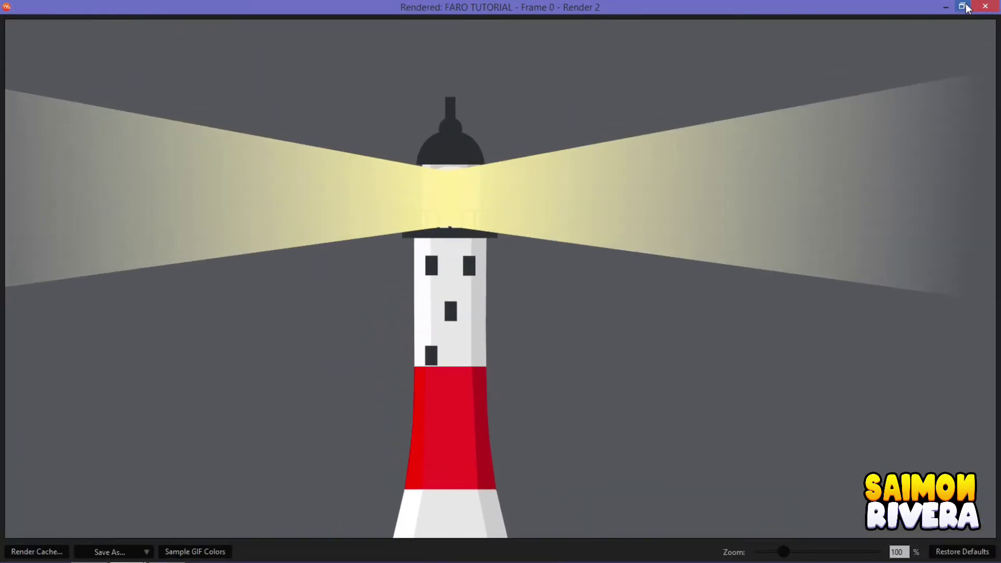
click(985, 6)
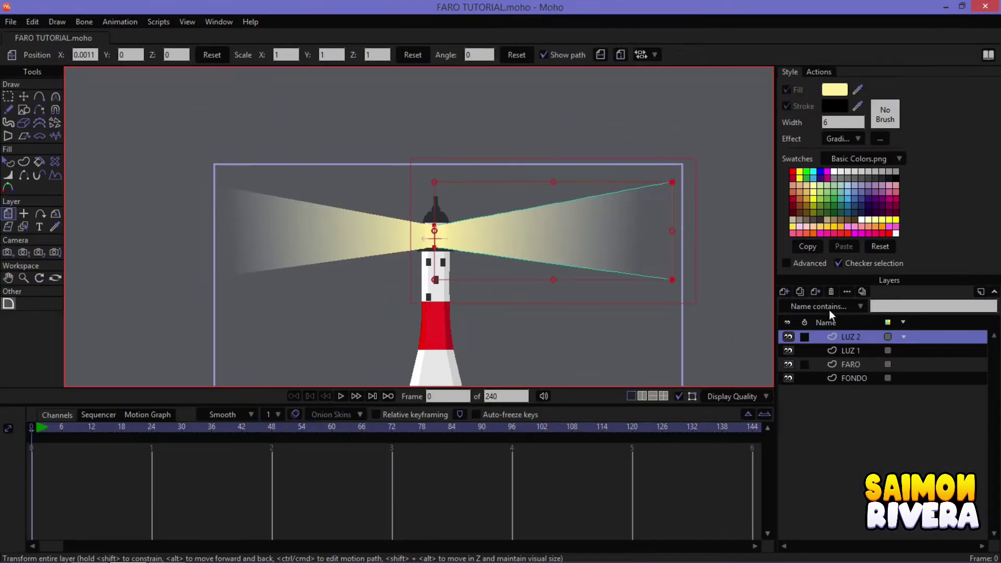
Create a group named LUZ and move LUZ 1 and LUZ 2 into it
click(784, 292)
click(812, 339)
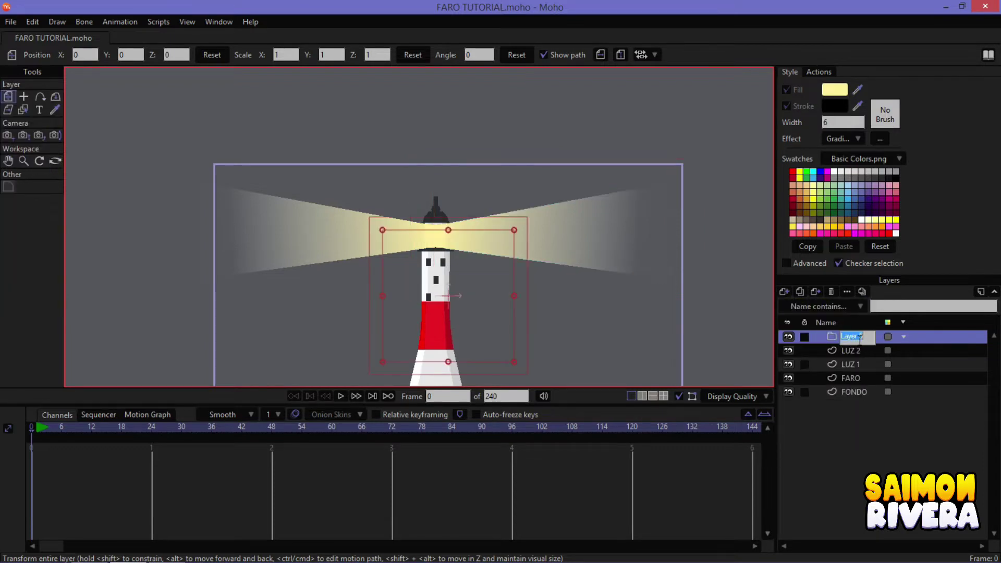
text(LUZ)
key(Return)
click(852, 352)
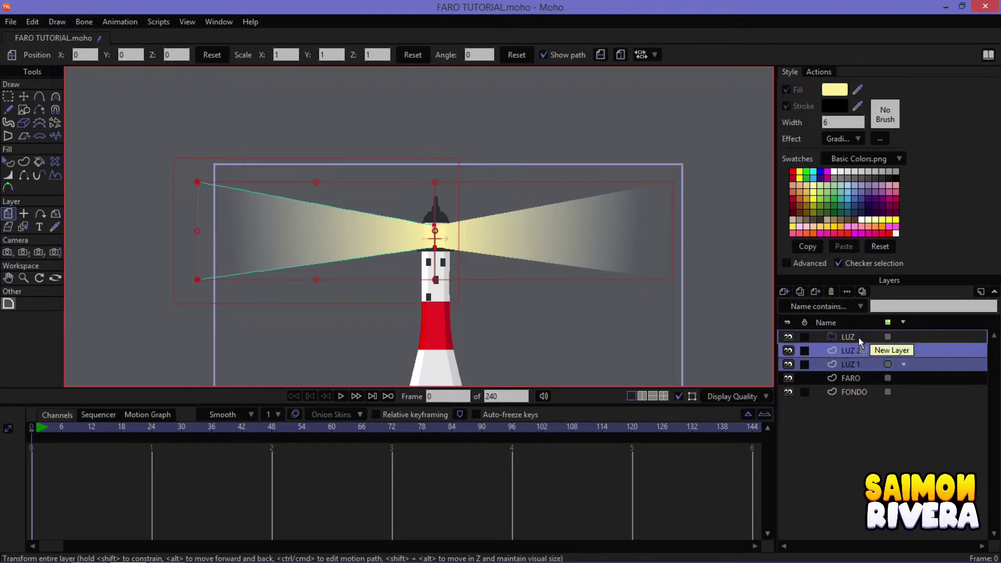
drag(853, 352, 829, 340)
Add a new vector layer inside LUZ and open its Layer Settings to name it CIRCULO 1
click(863, 351)
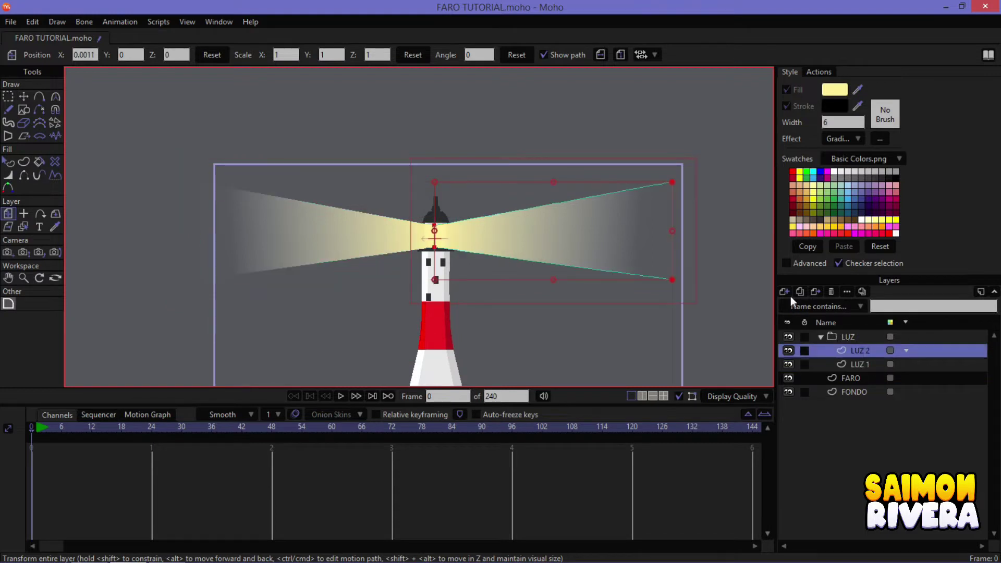
click(791, 296)
double_click(874, 349)
text(CIRCULO 1)
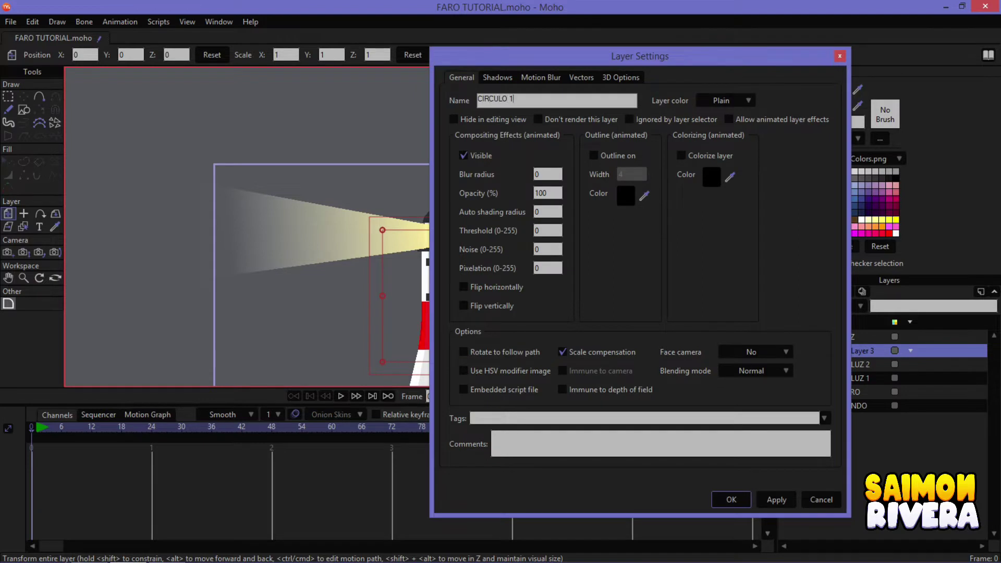
Confirm the CIRCULO 1 name and draw an ellipse circle over the lighthouse lamp
key(Return)
click(24, 110)
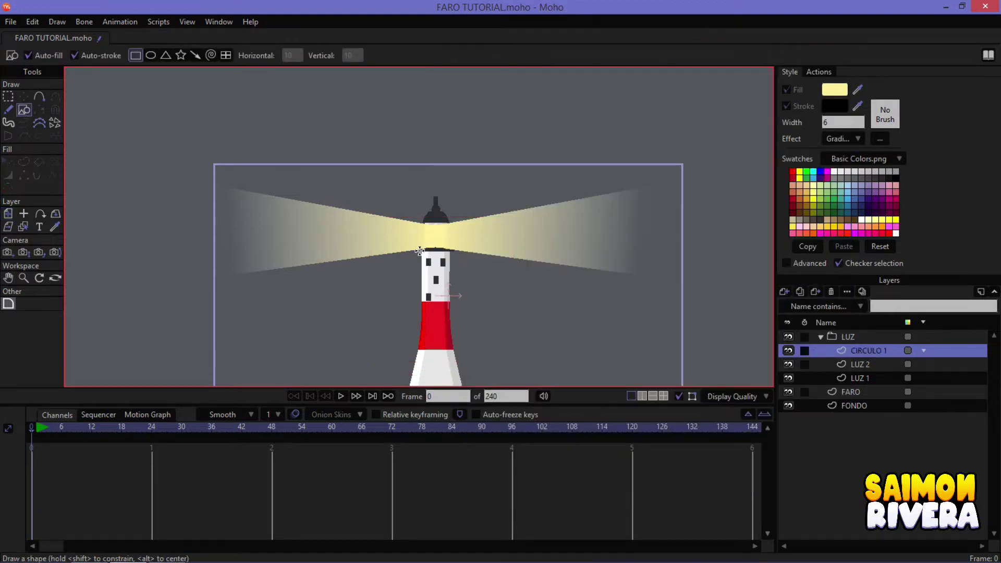
drag(420, 252, 480, 326)
click(151, 55)
key(ctrl+z)
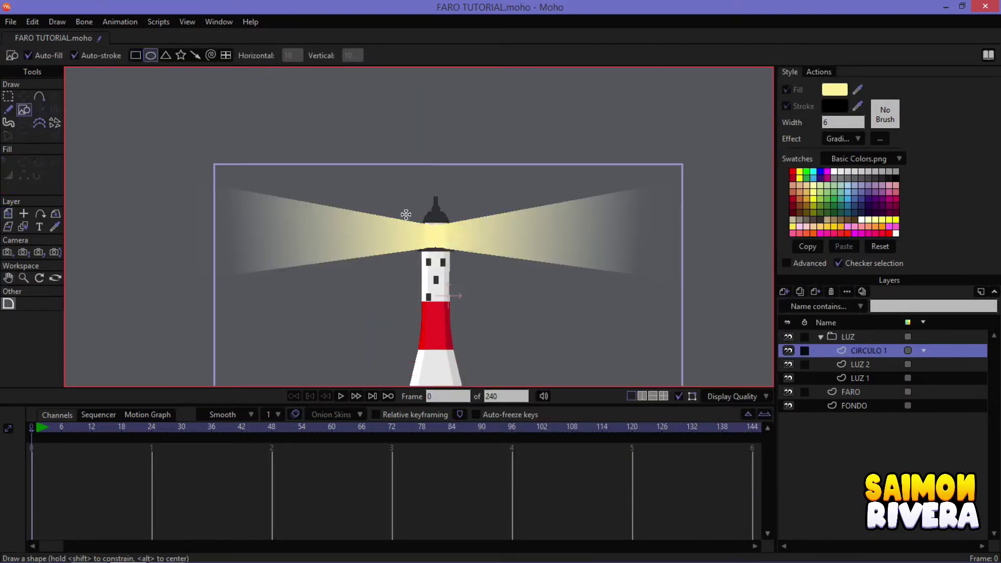
drag(406, 214, 539, 348)
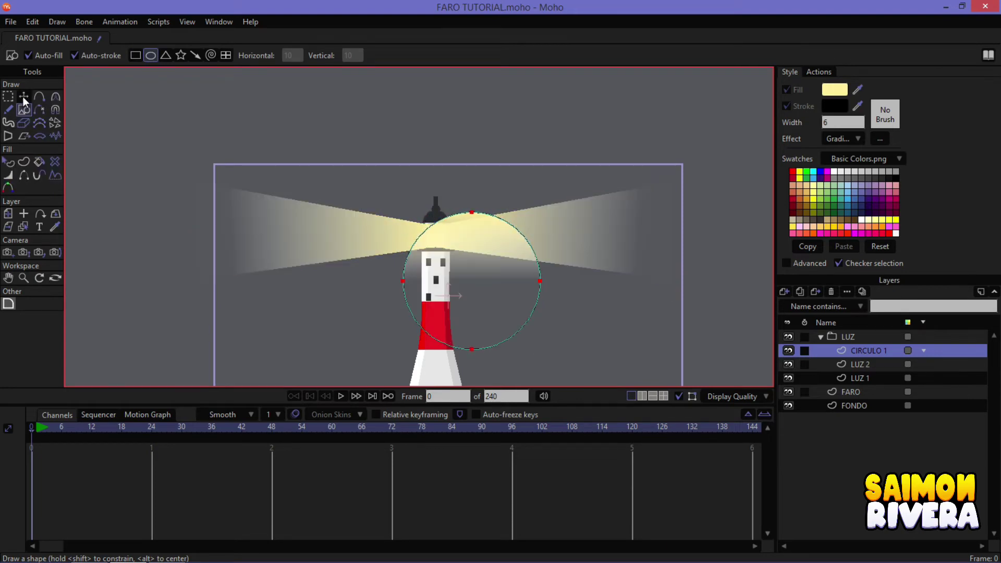
click(23, 96)
drag(459, 285, 436, 295)
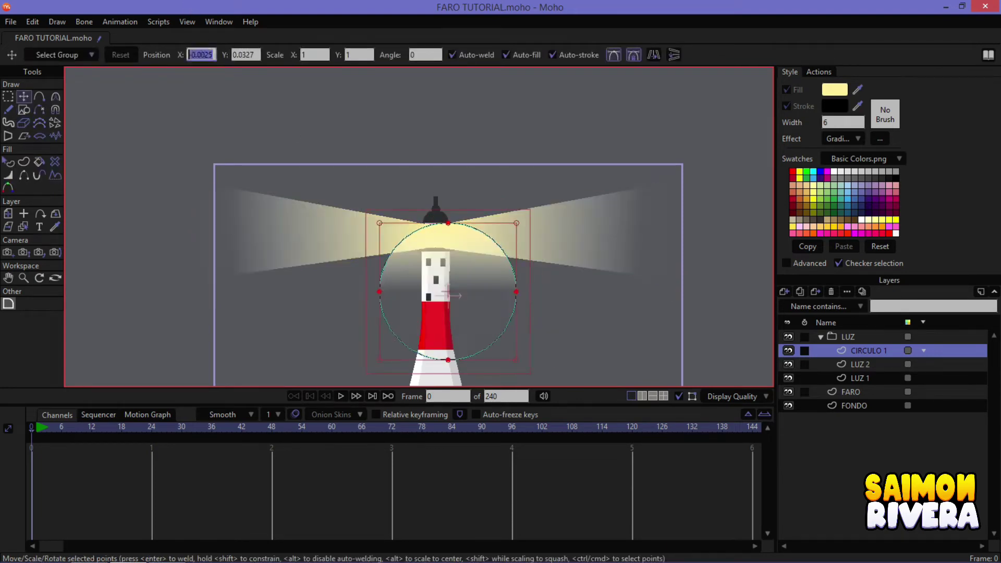
Set the circle's vertical position to 0
double_click(255, 55)
text(0)
key(Return)
Restyle the circle with no outline, a <plain> fill effect and fill alpha 180
click(8, 162)
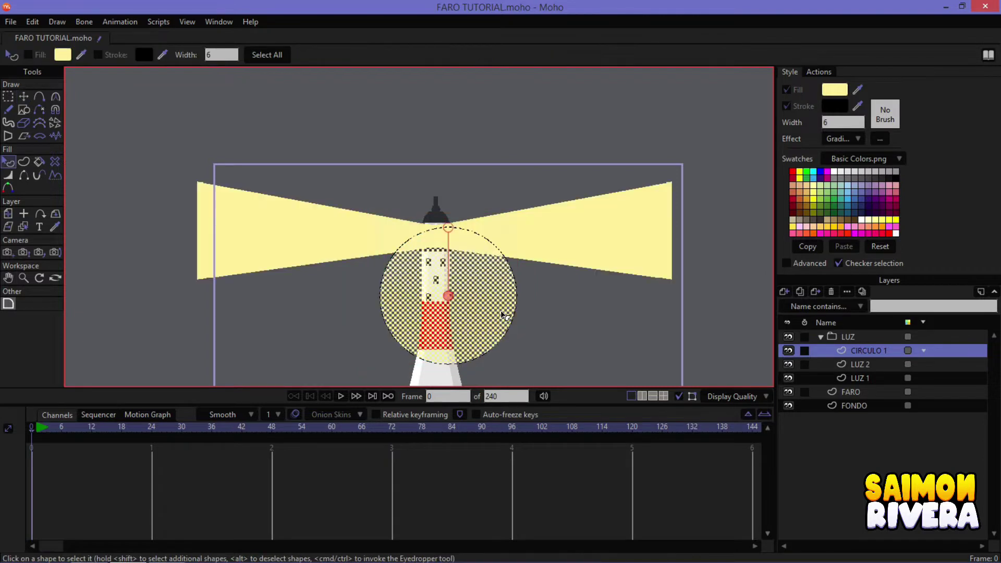
click(797, 107)
click(841, 139)
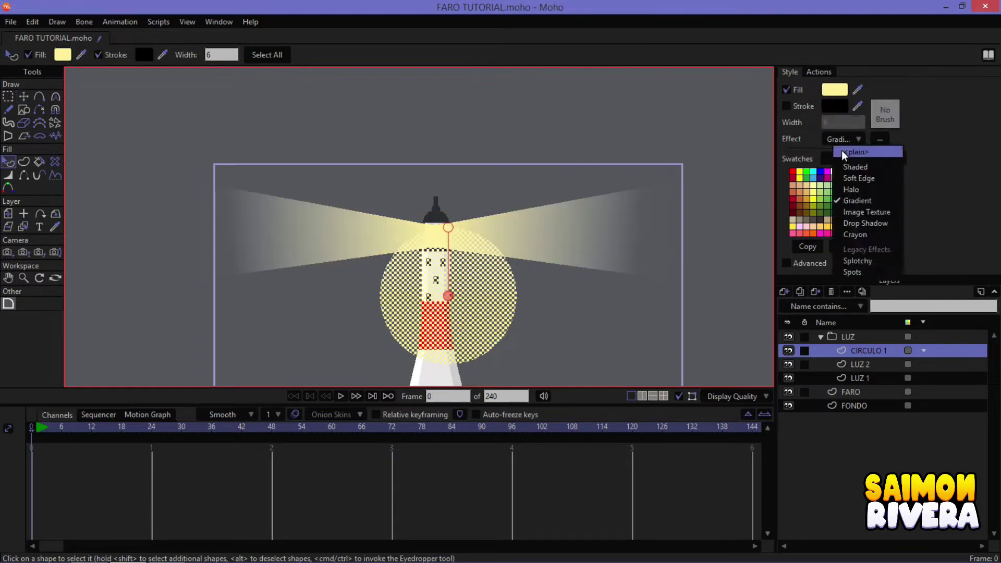
click(856, 153)
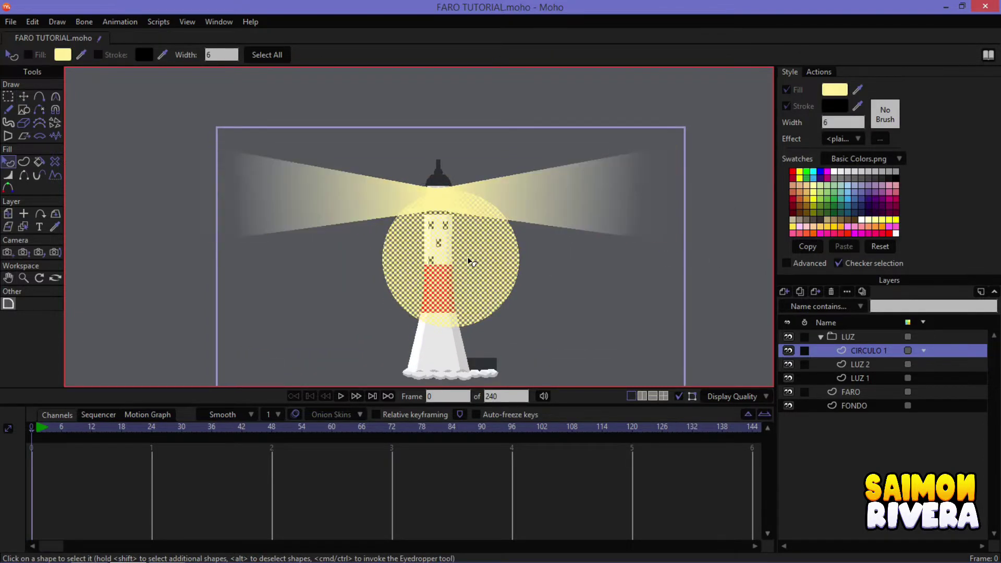
click(834, 89)
drag(824, 177, 825, 207)
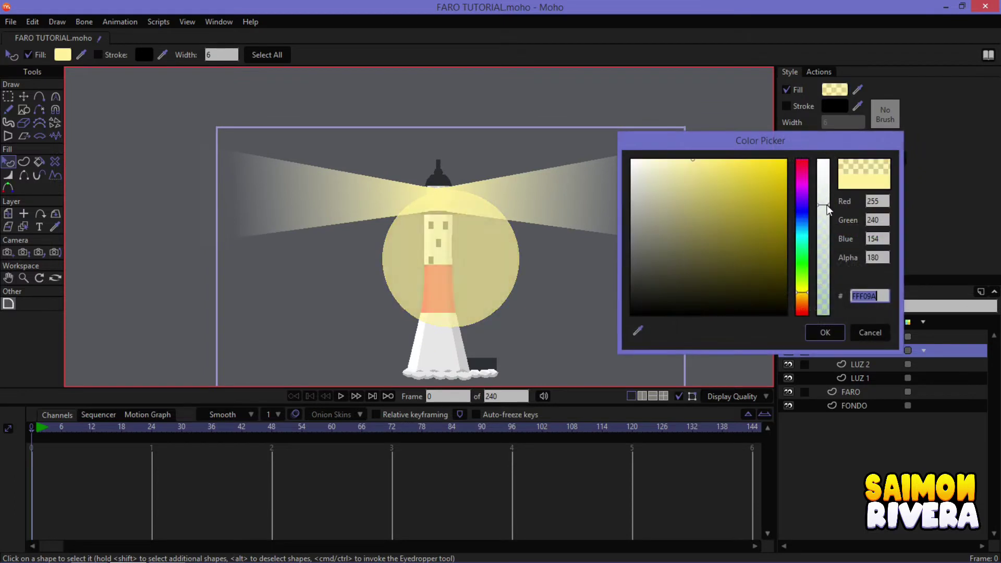
click(825, 332)
Rotate the circle layer -90 on Y into an edge-on oval and move it left of the lighthouse
click(8, 214)
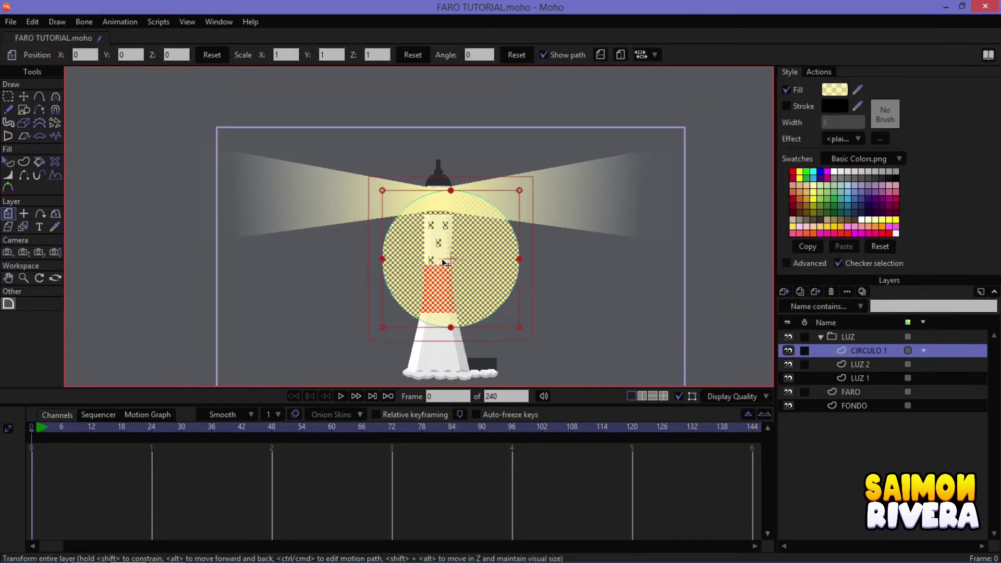
drag(446, 262, 432, 262)
click(56, 214)
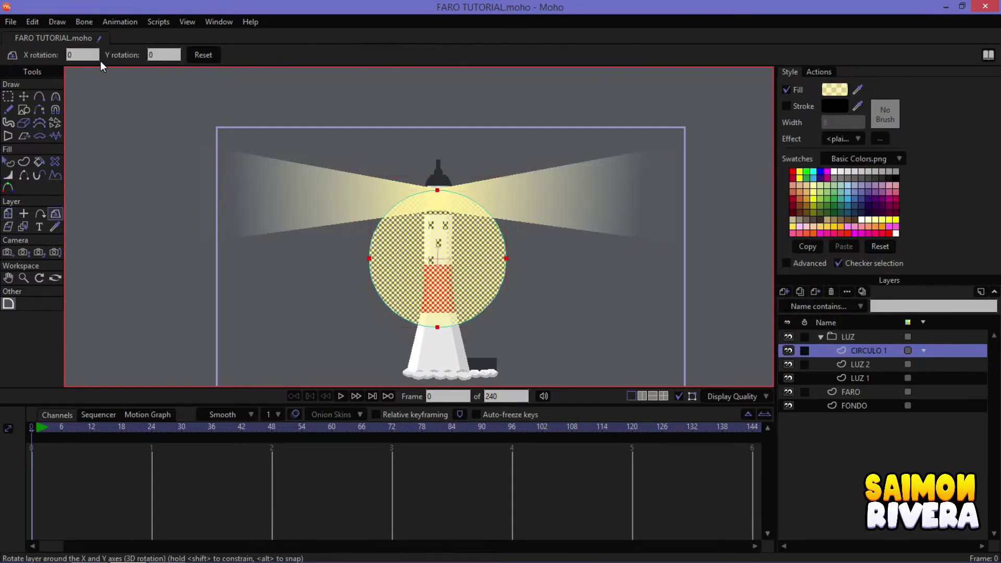
click(83, 55)
key(Return)
key(ctrl+z)
text(-90)
key(Return)
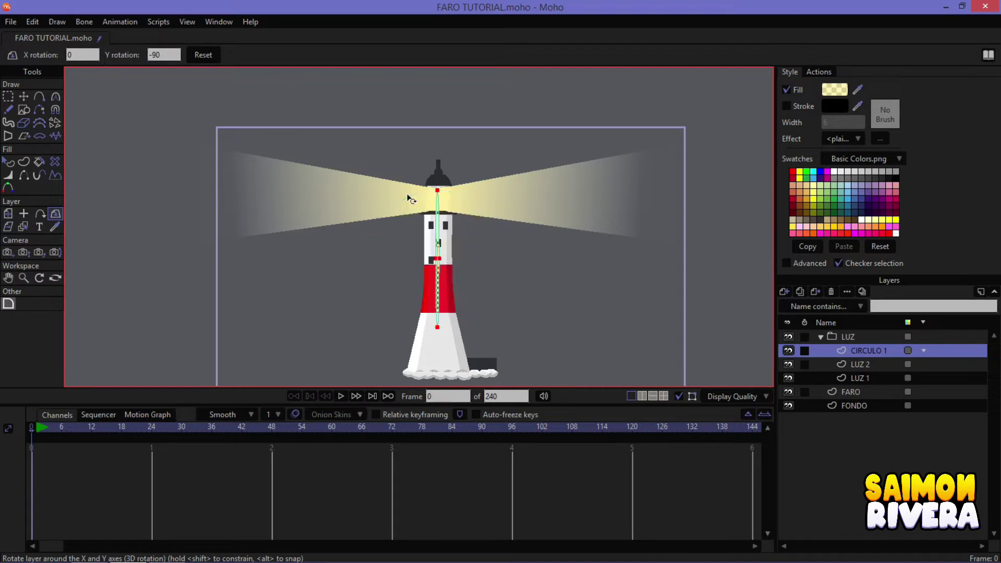
click(8, 213)
mouse_move(452, 289)
mouse_down()
mouse_move(346, 290)
mouse_move(548, 268)
mouse_move(334, 274)
mouse_up()
Fine-tune the oval layer's rotation and position at the left beam end
click(56, 214)
click(7, 213)
drag(90, 230, 124, 229)
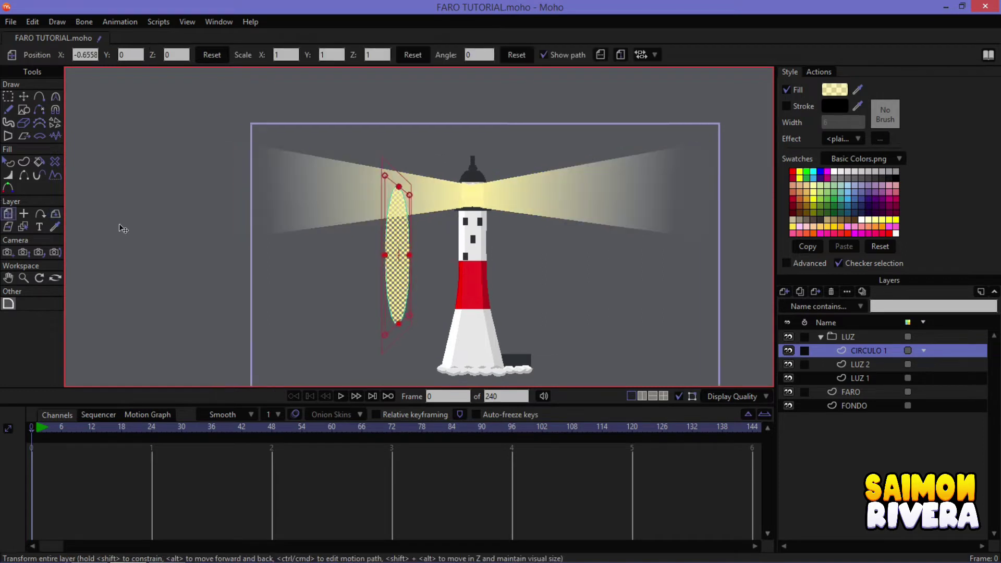
click(55, 214)
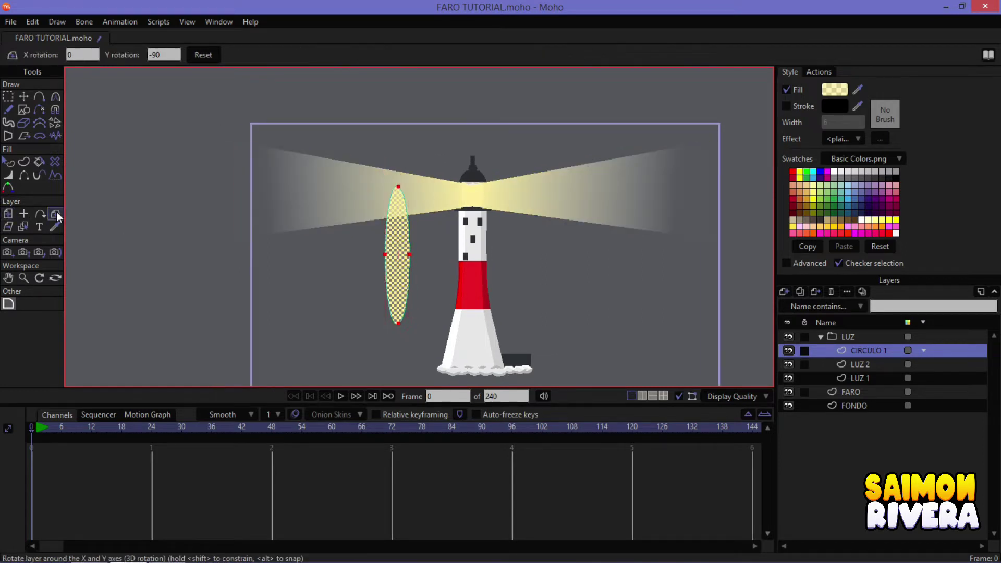
click(9, 214)
mouse_move(397, 273)
mouse_down()
mouse_move(158, 214)
mouse_move(182, 228)
mouse_move(172, 248)
mouse_move(169, 232)
mouse_move(507, 241)
mouse_up()
Duplicate the oval layer as CIRCULO 2 and select the LUZ group
scroll(292, 253, down, 3)
click(800, 292)
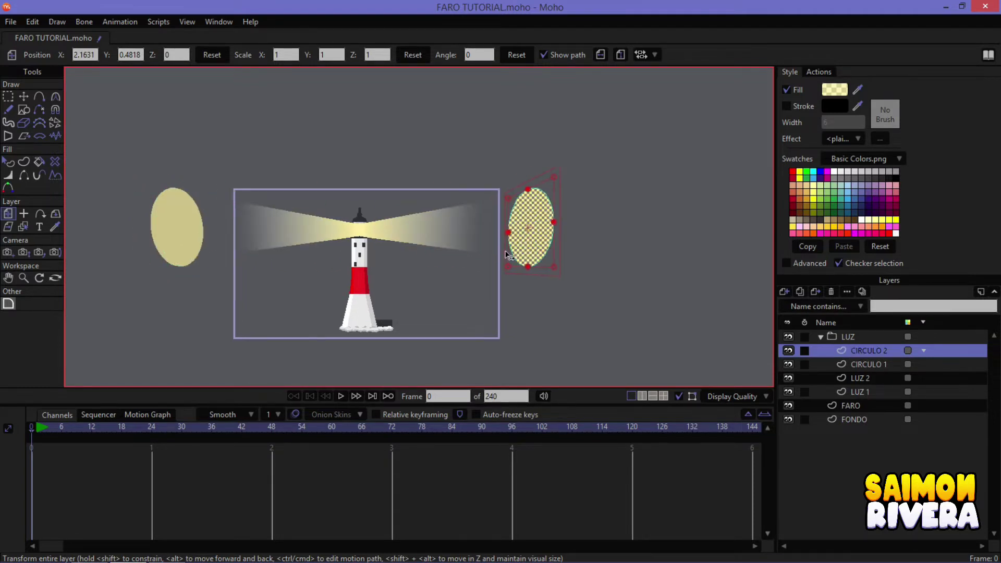
click(821, 337)
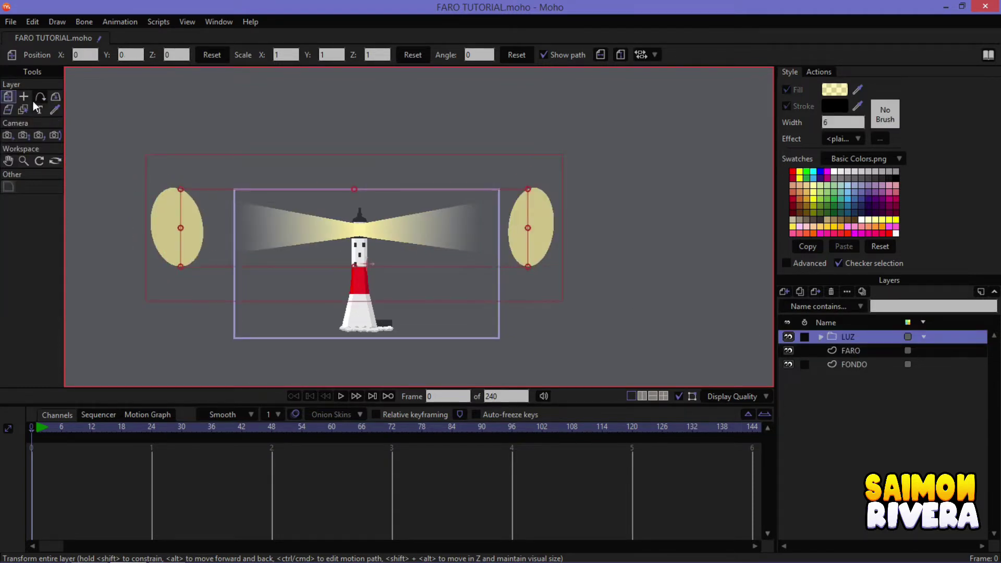
Set the LUZ group's pivot on the lamp and test-rotate the group in 3D around it
click(333, 248)
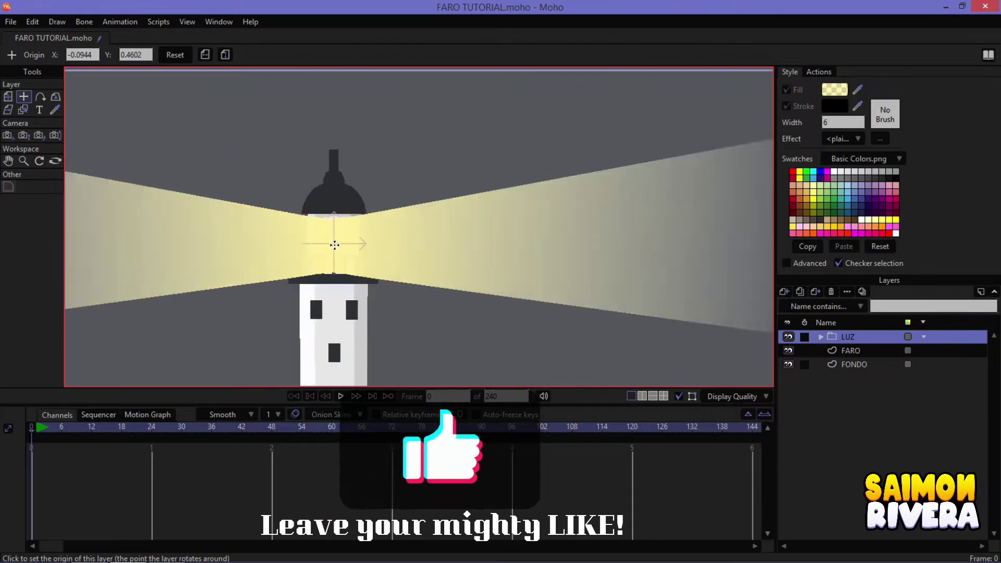
scroll(333, 248, up, 3)
scroll(332, 249, up, 2)
scroll(332, 249, down, 5)
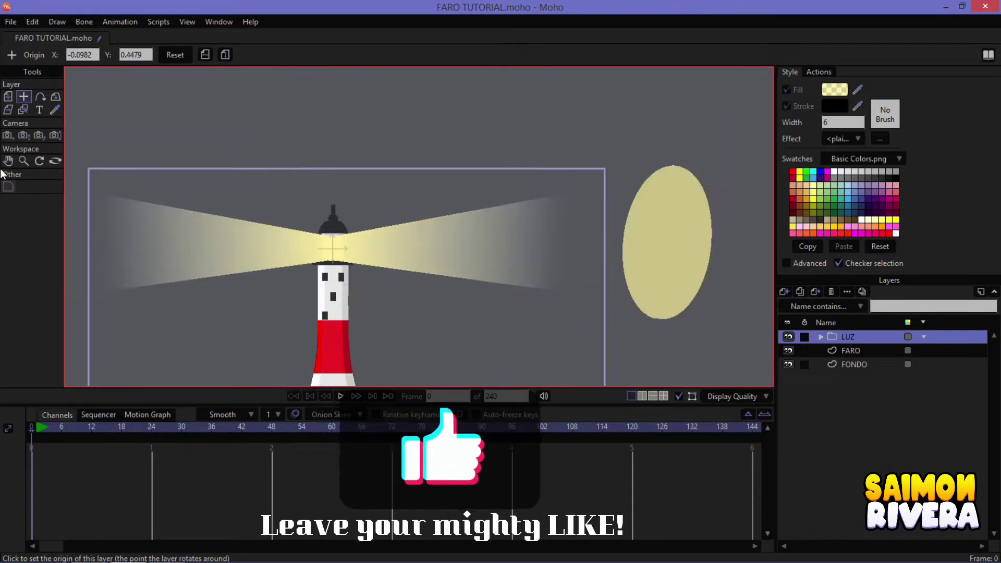
click(55, 97)
scroll(334, 231, down, 1)
mouse_move(333, 231)
mouse_down()
mouse_move(2, 234)
mouse_move(668, 230)
mouse_move(7, 234)
mouse_move(539, 232)
mouse_move(217, 226)
mouse_move(238, 245)
mouse_move(508, 299)
mouse_up()
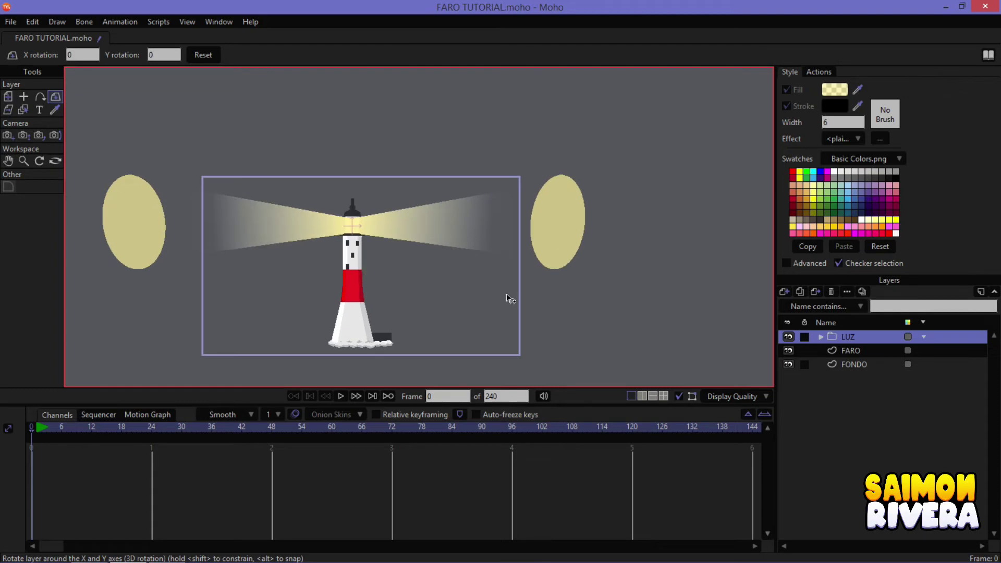
Give the LUZ group a blur radius of 15 and check the blurred beams in a render
double_click(850, 334)
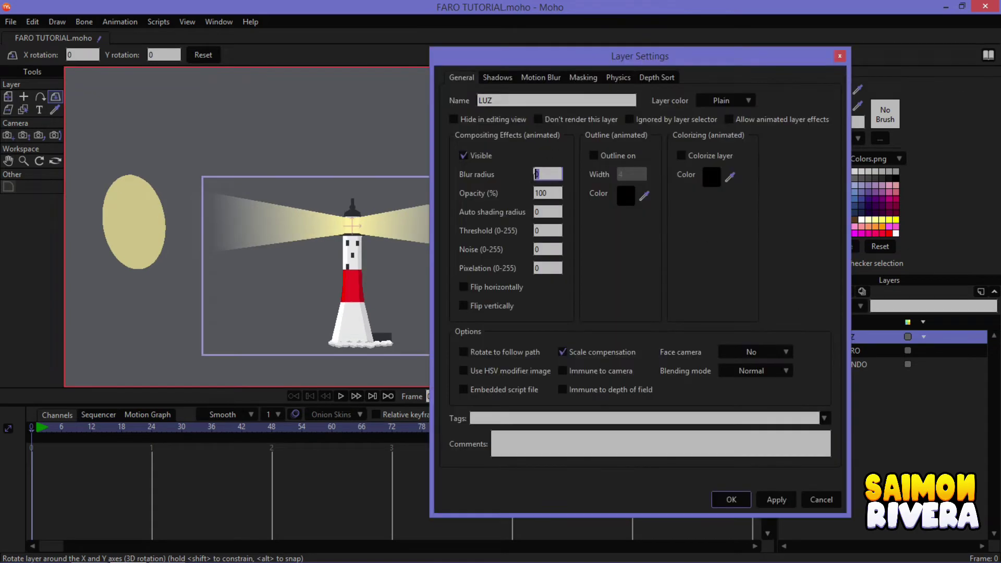
click(736, 499)
key(ctrl+r)
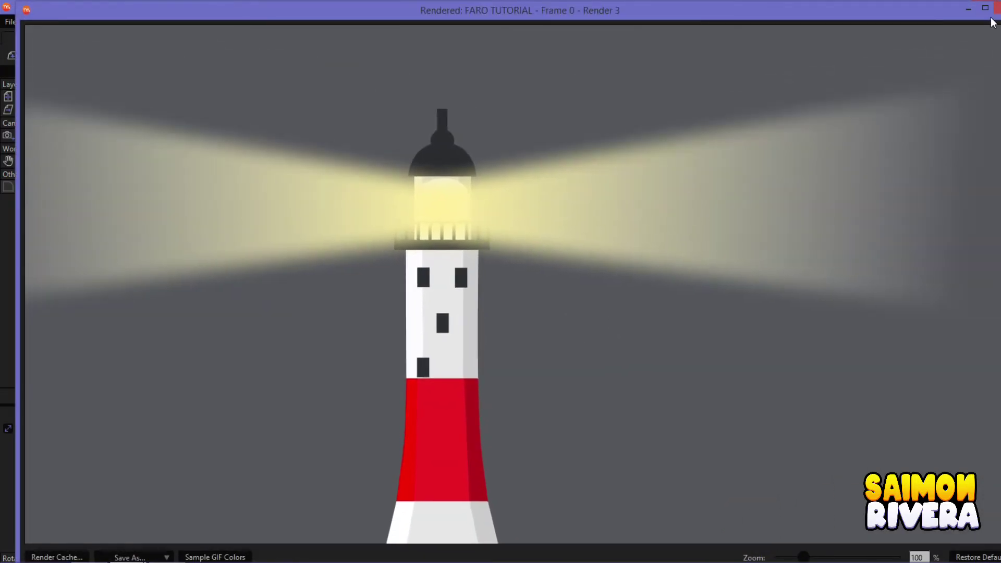
click(994, 9)
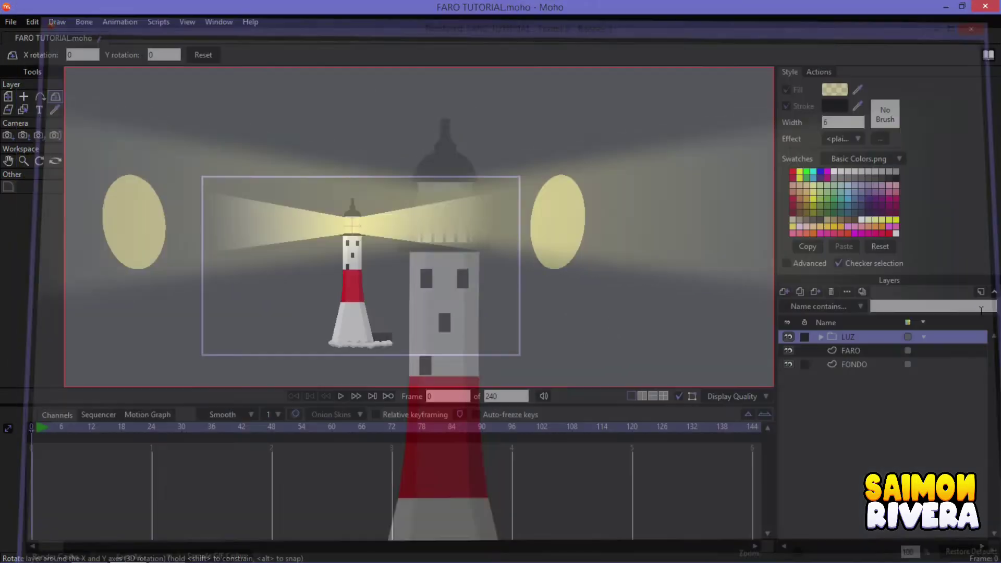
click(822, 337)
click(863, 391)
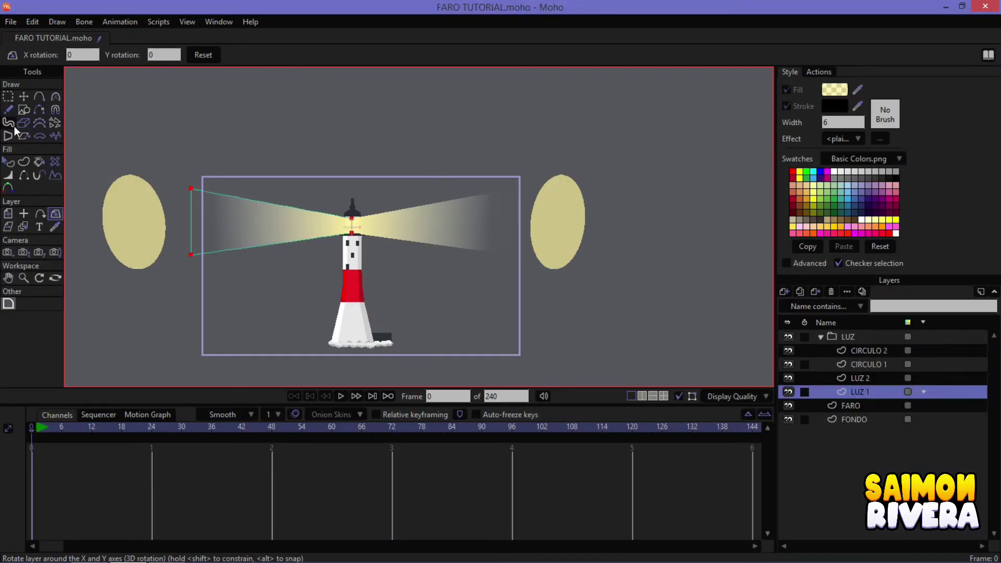
Stretch the LUZ 1 gradient further left and LUZ 2 further right, then test-render
click(7, 161)
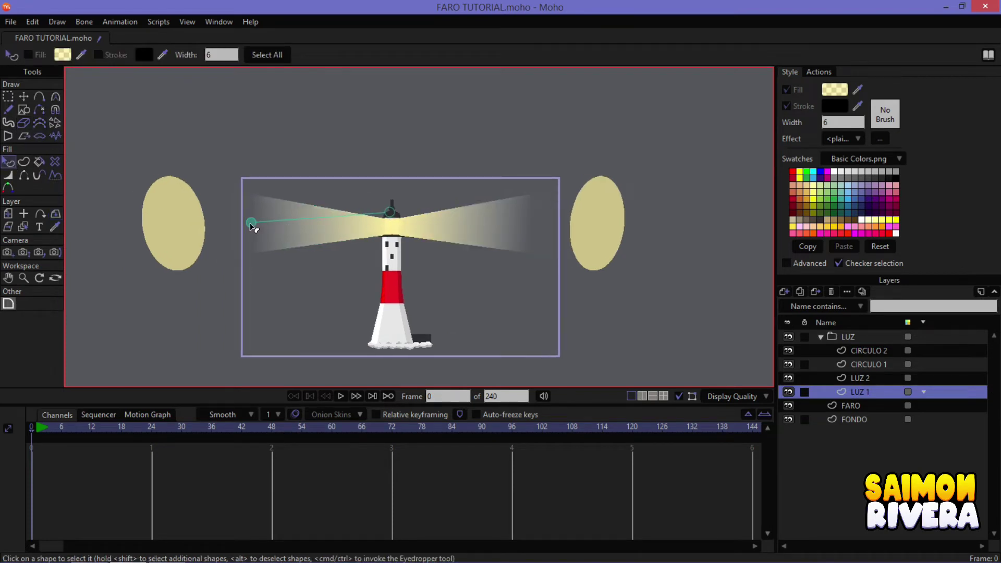
drag(252, 224, 214, 224)
click(839, 382)
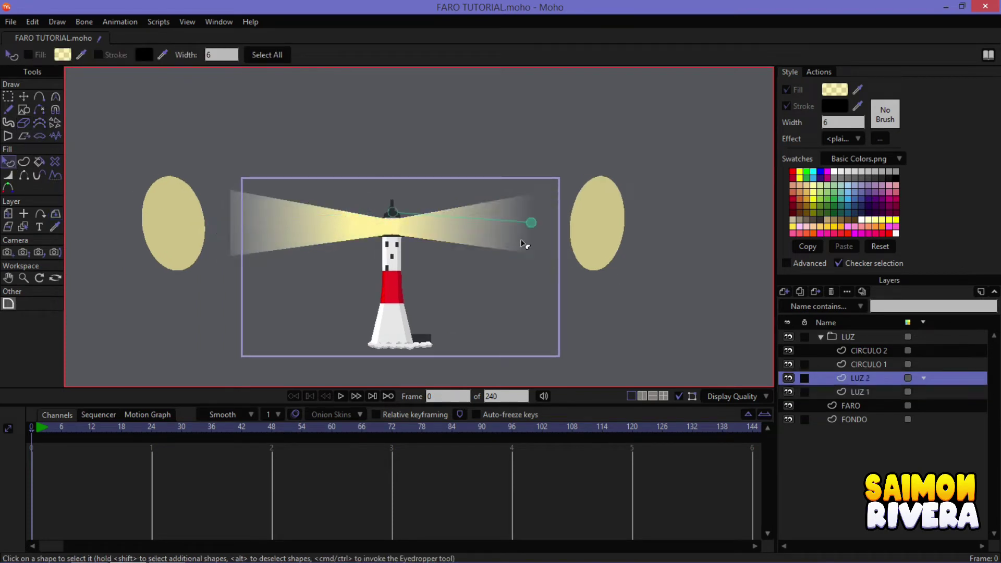
drag(529, 229, 554, 228)
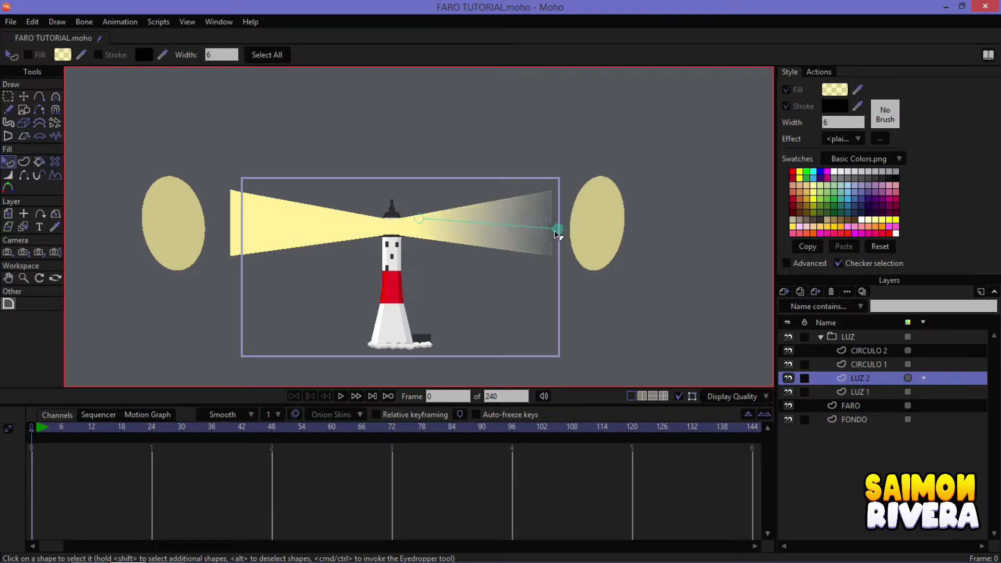
click(824, 337)
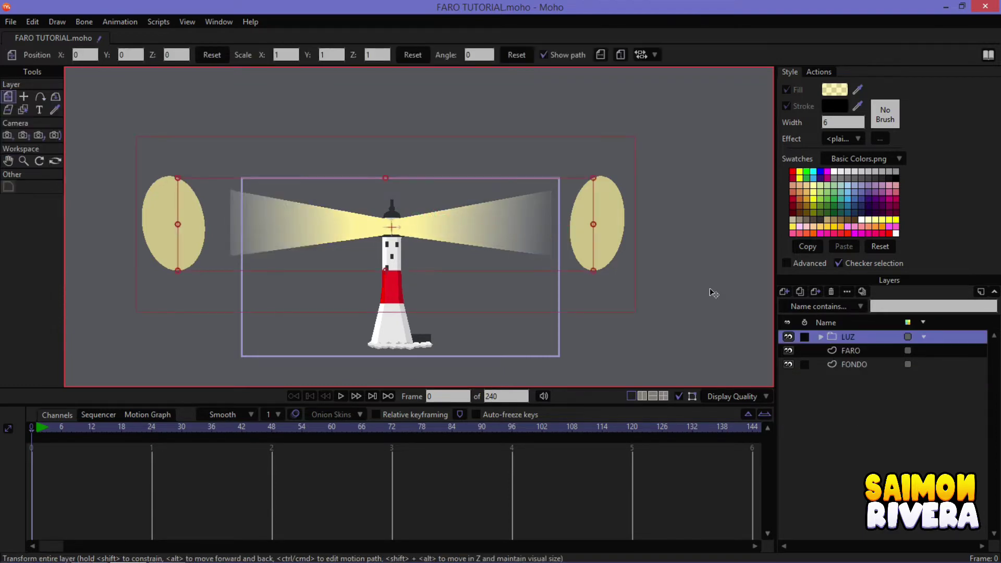
key(ctrl+r)
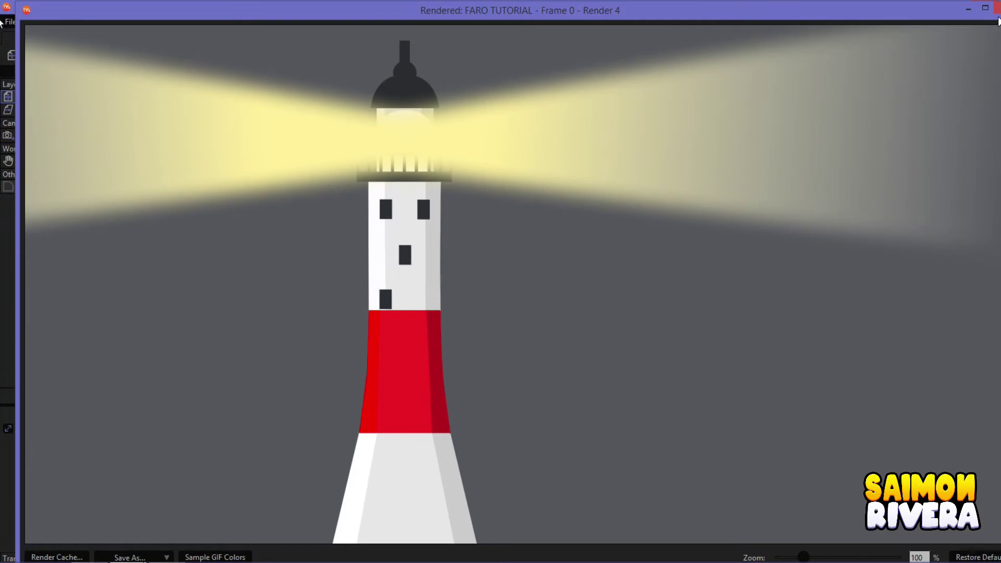
click(997, 8)
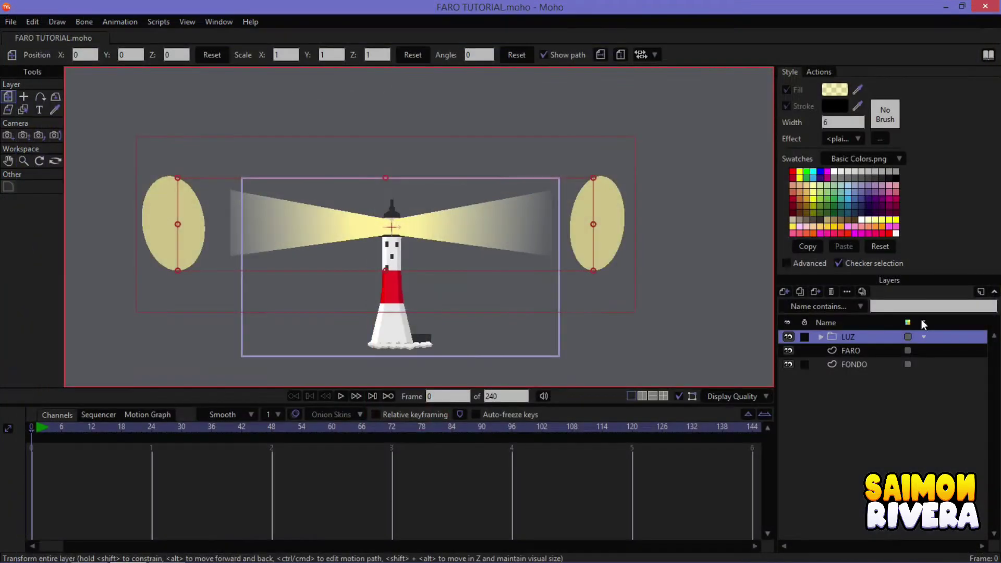
Change the LUZ group's blur radius, entering 2, and verify the blur in a fresh render
double_click(865, 339)
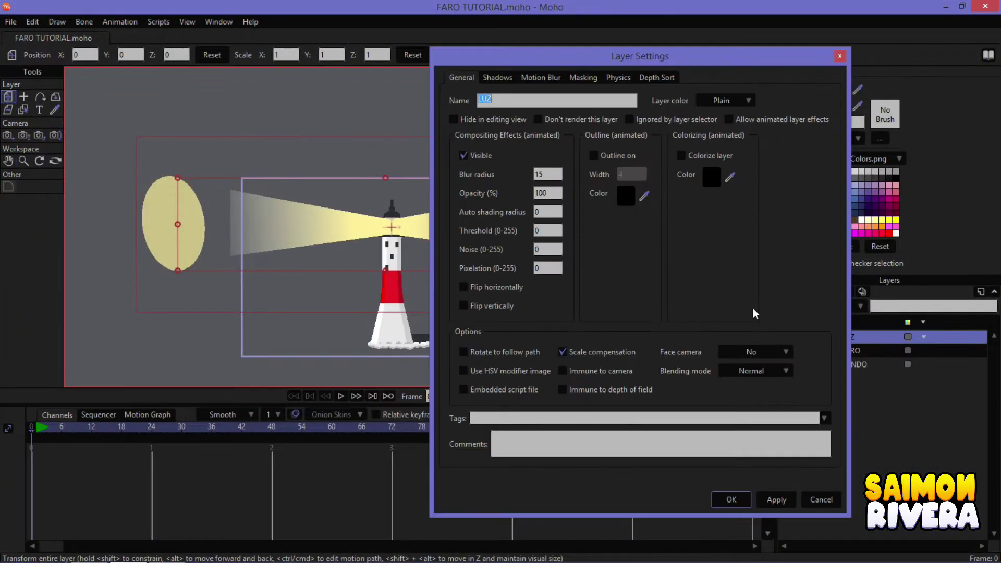
double_click(552, 173)
text(20)
click(732, 499)
key(ctrl+r)
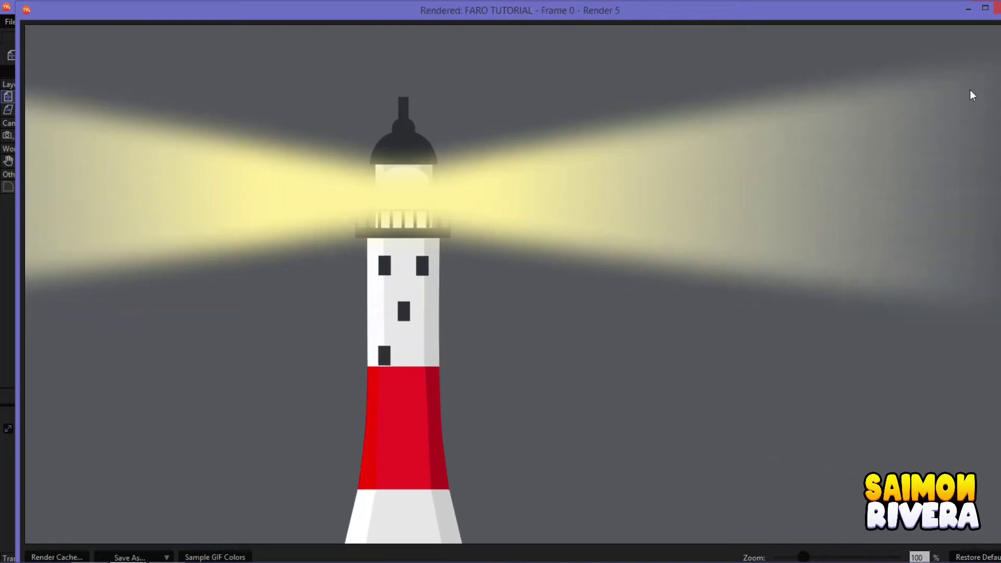
click(996, 10)
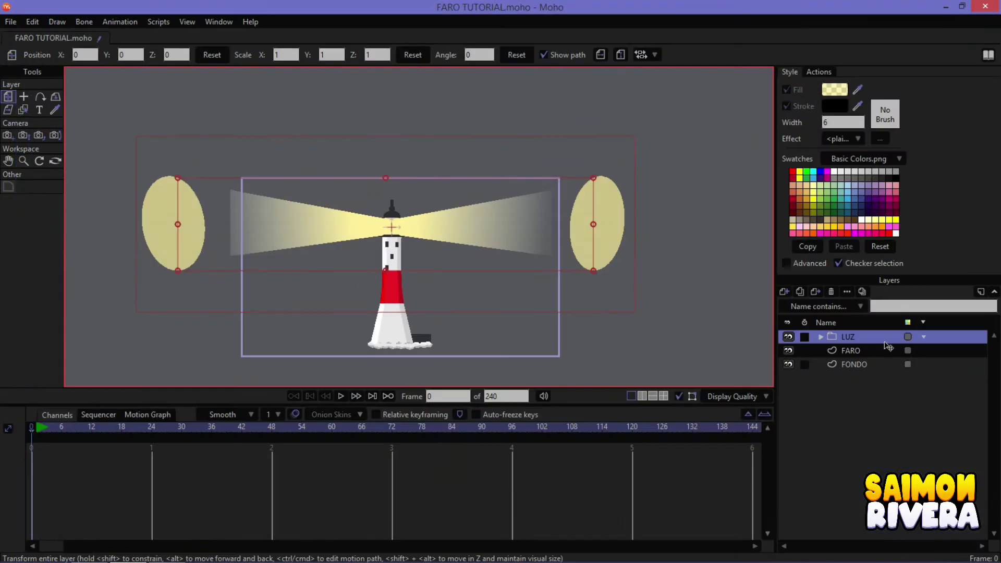
Key the LUZ group's Y rotation at -1 on frame 1 and -360 on frame 72
click(56, 97)
click(39, 437)
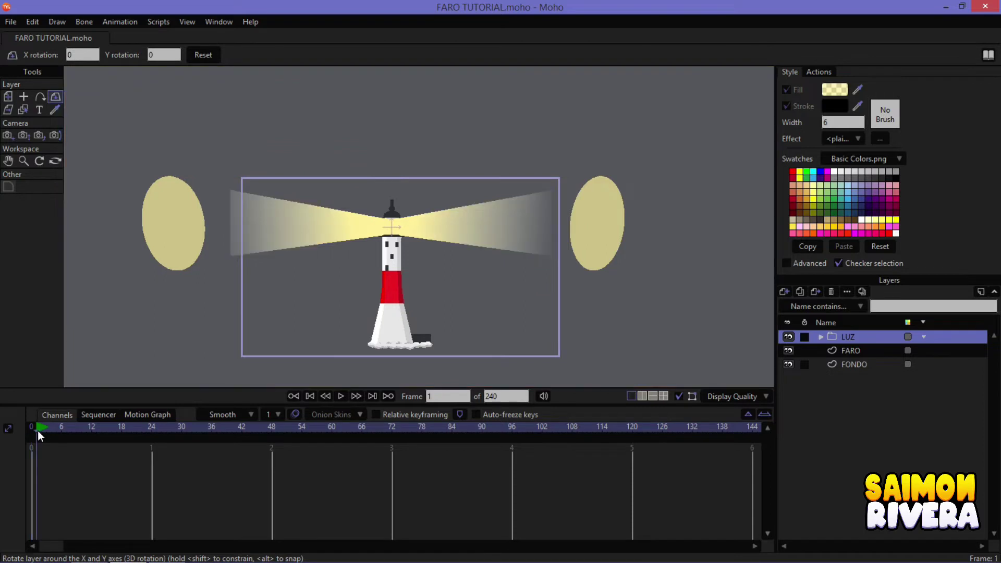
drag(537, 250, 510, 232)
double_click(158, 55)
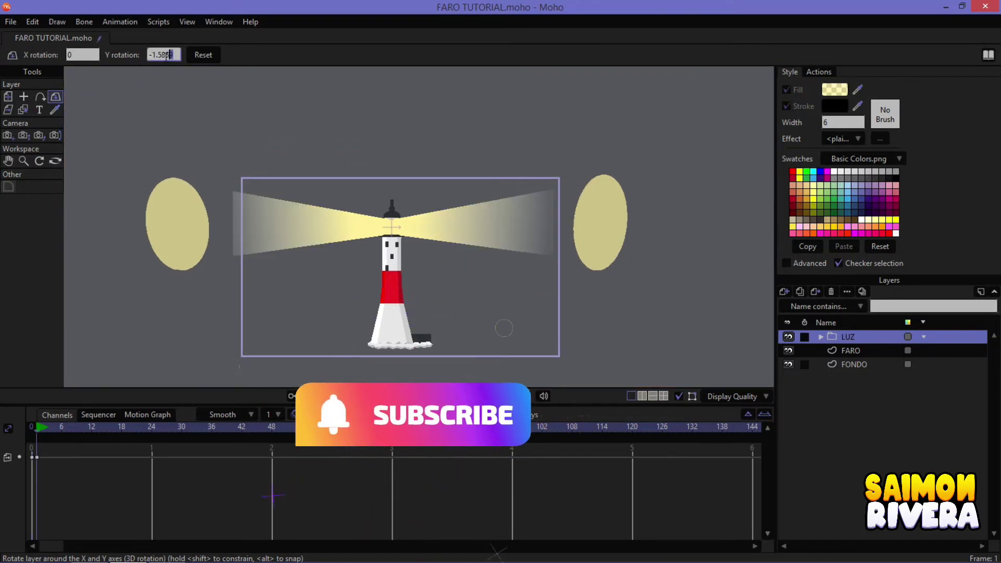
key(BackSpace)
key(Return)
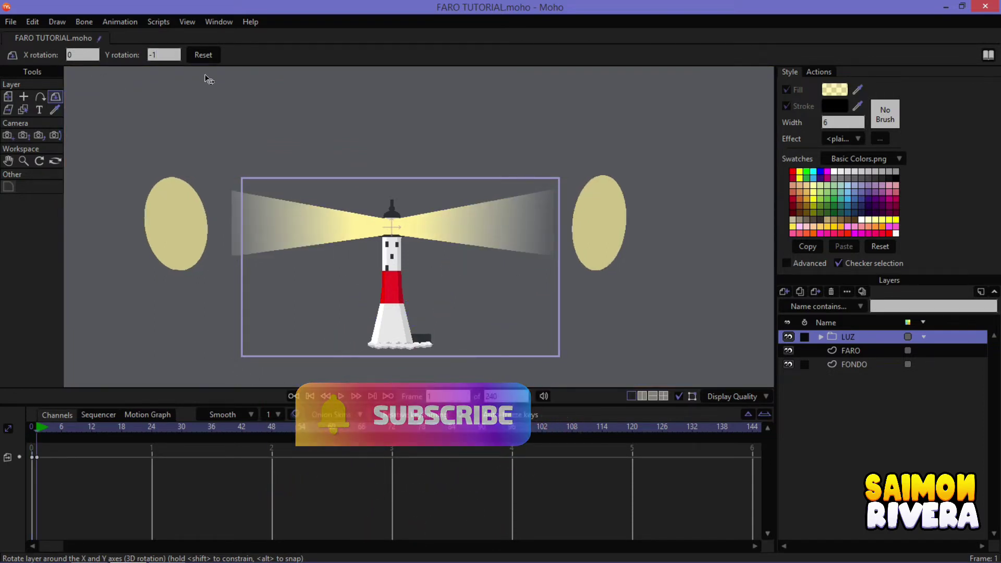
drag(51, 434, 372, 443)
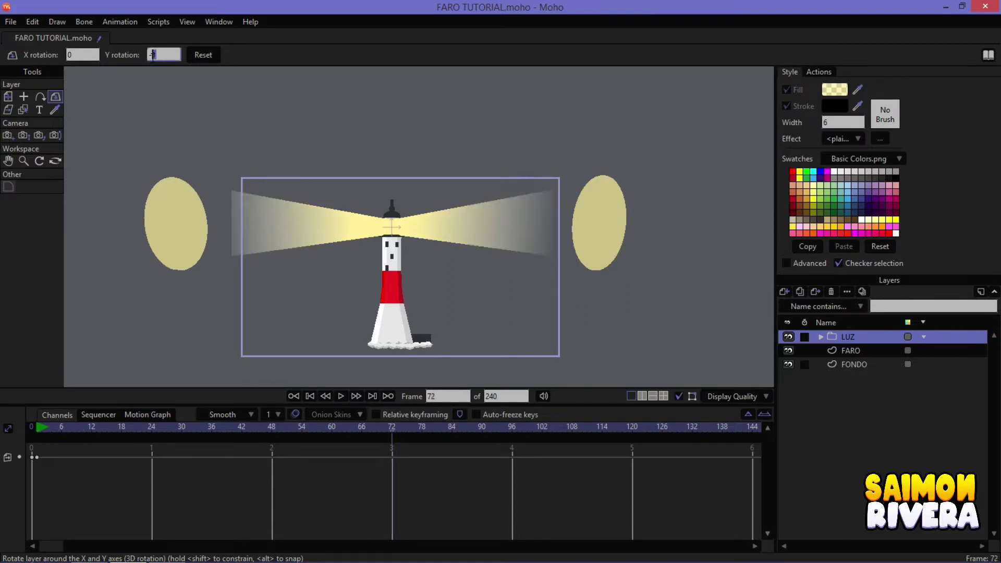
text(-360)
key(Return)
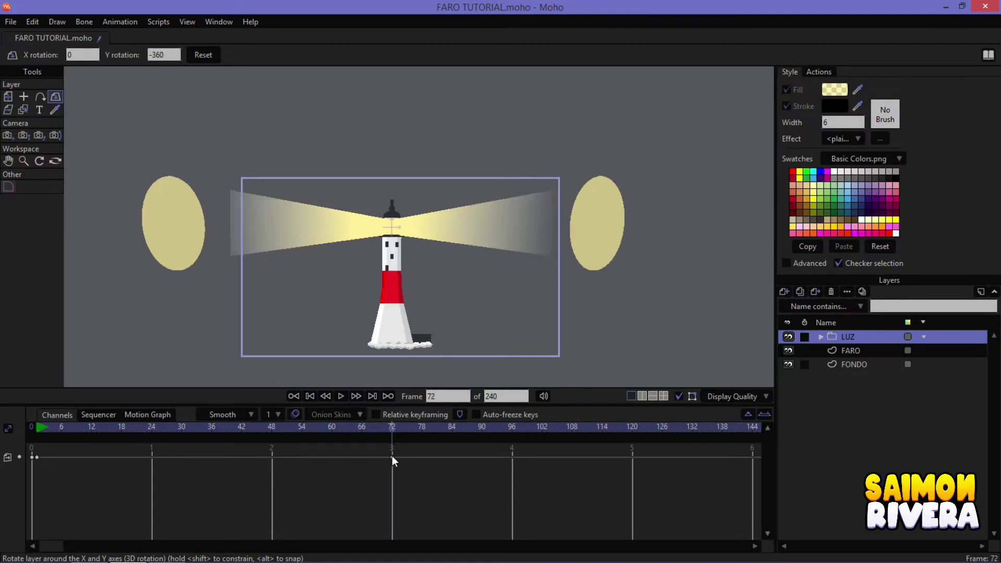
Set the frame-72 rotation key to Cycle, change the first key's interpolation, and play it back
right_click(392, 457)
click(414, 467)
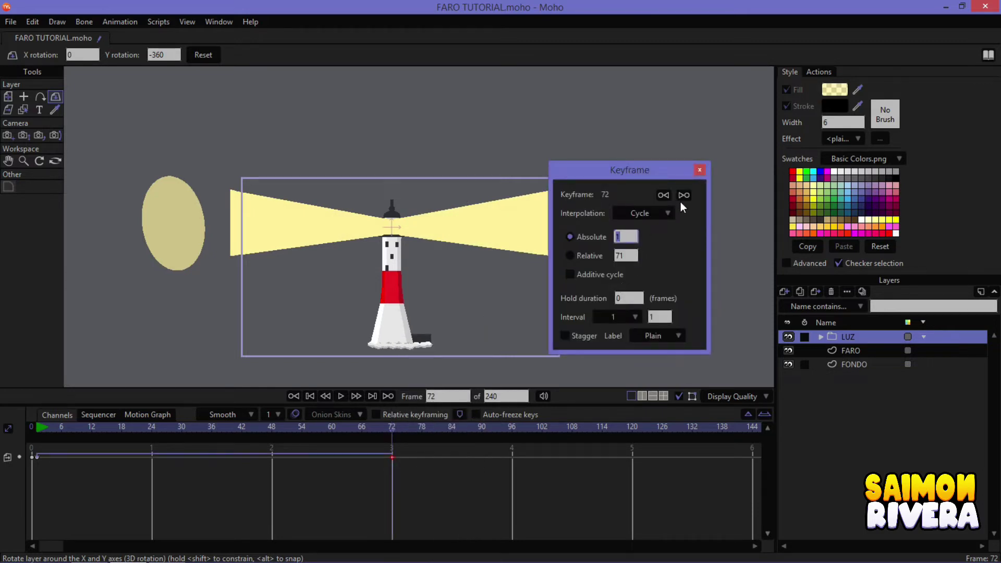
click(700, 171)
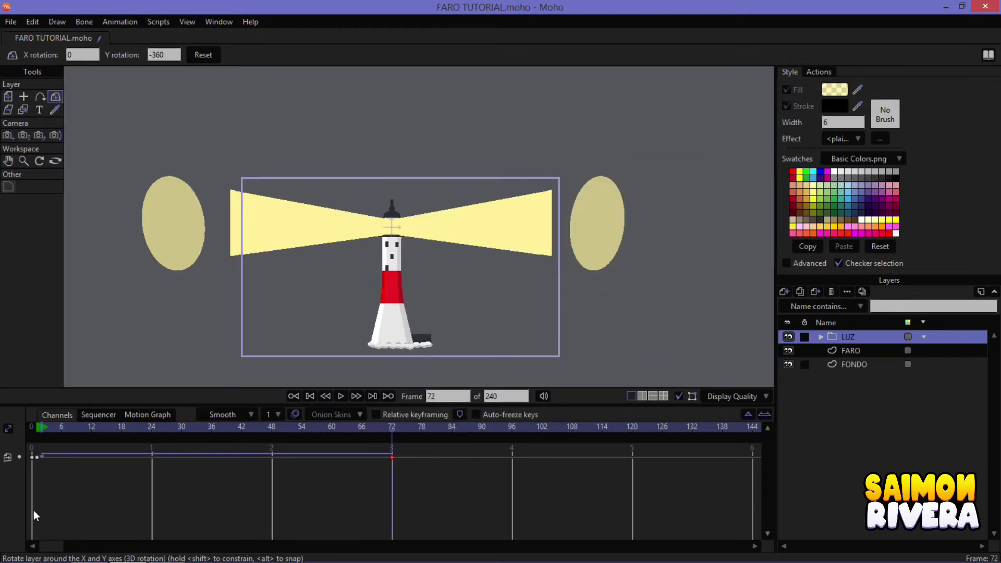
right_click(36, 458)
click(67, 390)
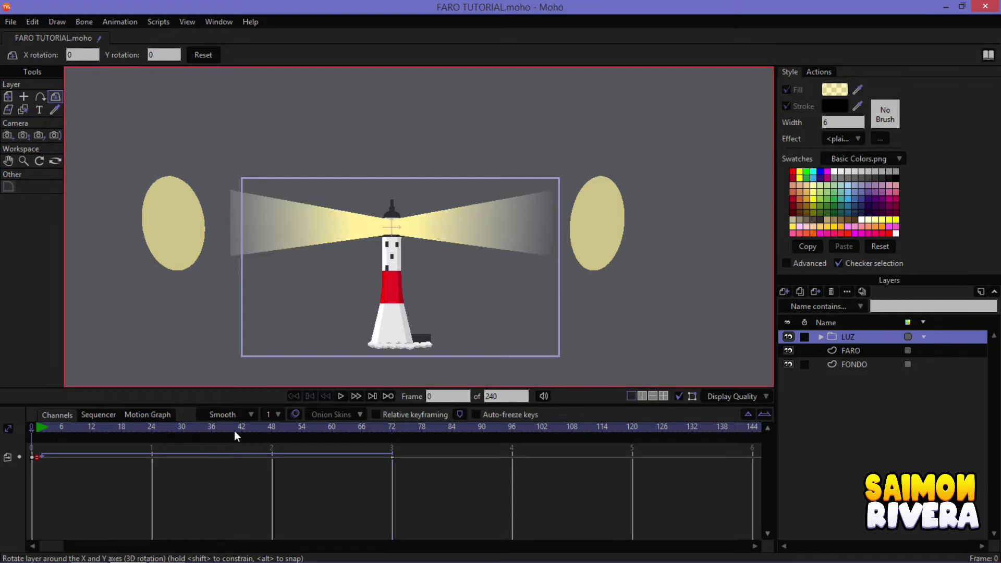
click(337, 395)
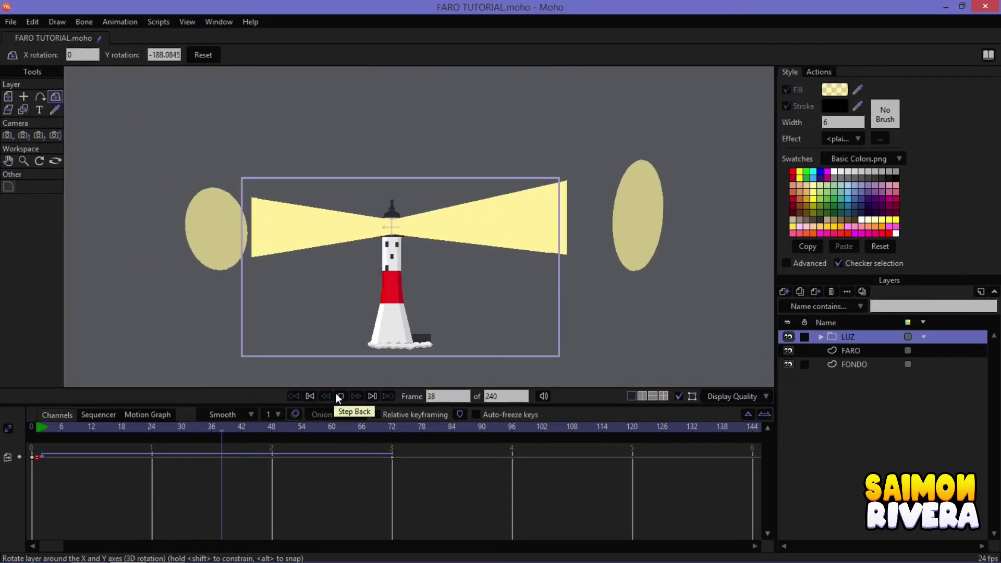
click(340, 395)
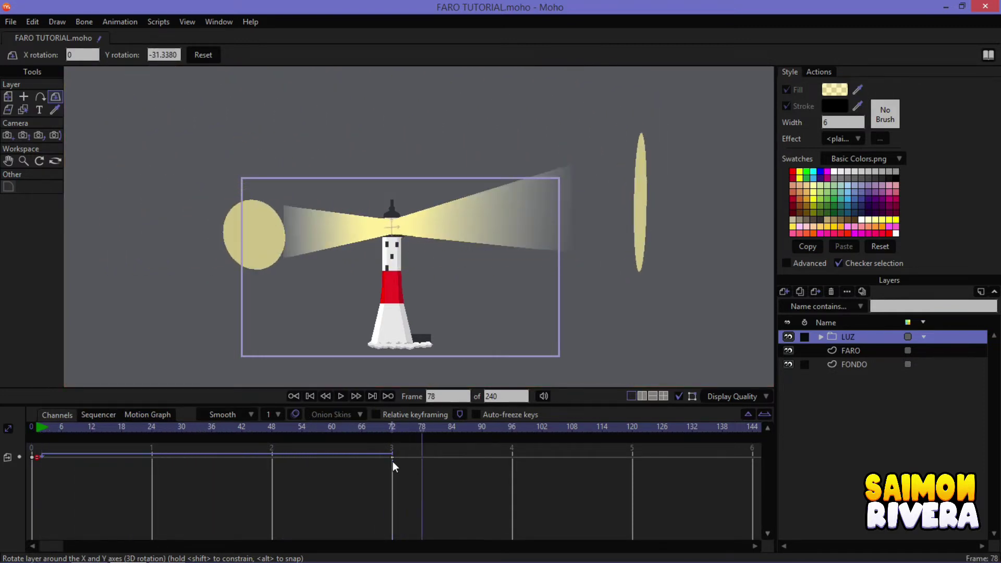
Move the end rotation key from frame 72 to frame 96 and check it in a render preview
drag(400, 461, 512, 458)
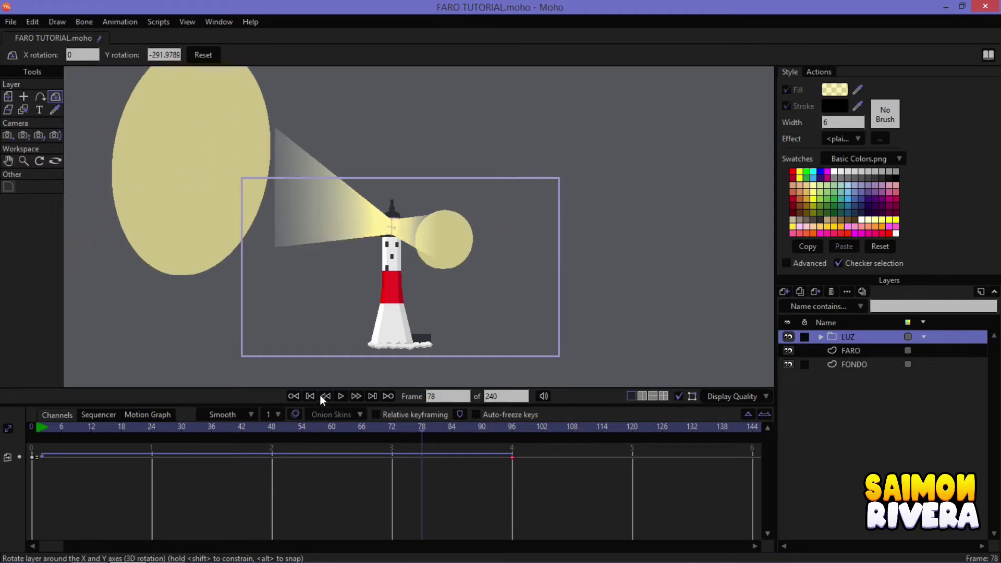
click(340, 396)
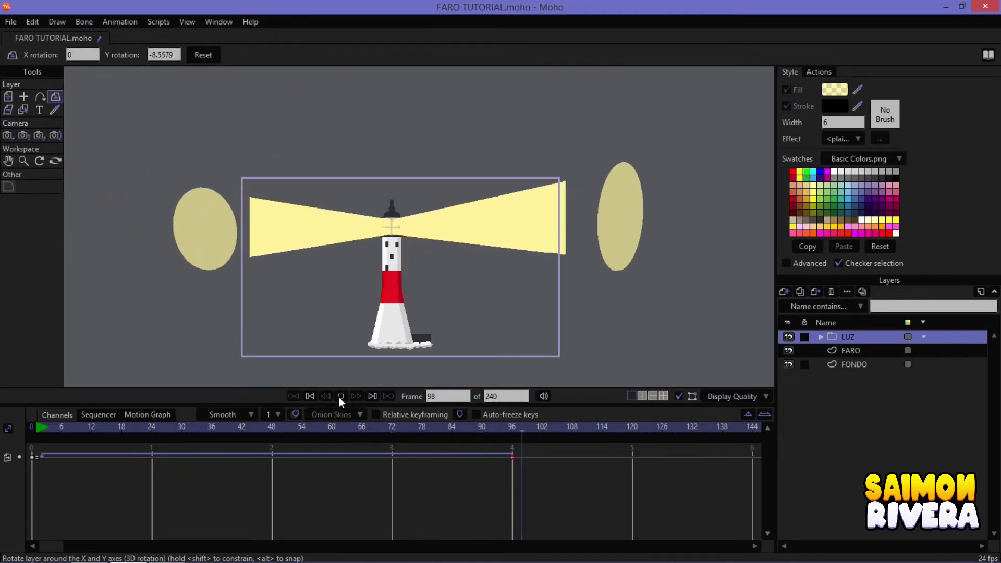
key(ctrl+r)
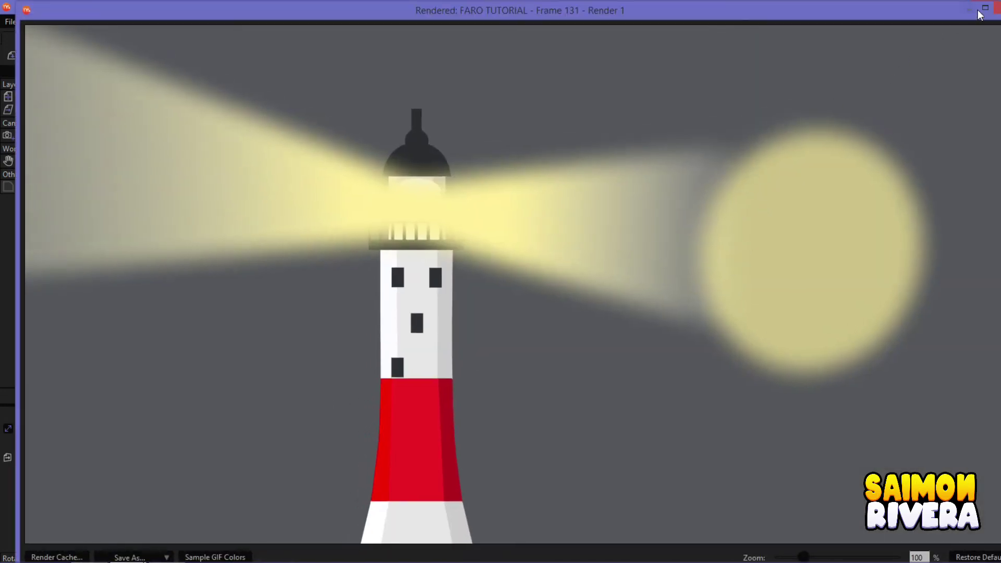
click(995, 8)
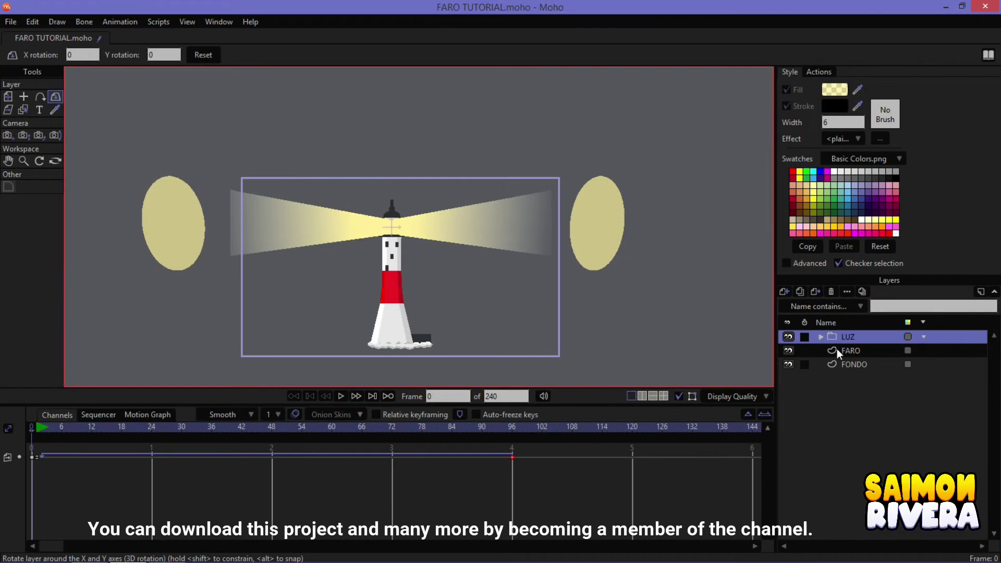
Give the CIRCULO 1 ellipse a Soft Edge fill effect with blur radius 50
click(821, 337)
click(868, 364)
click(8, 162)
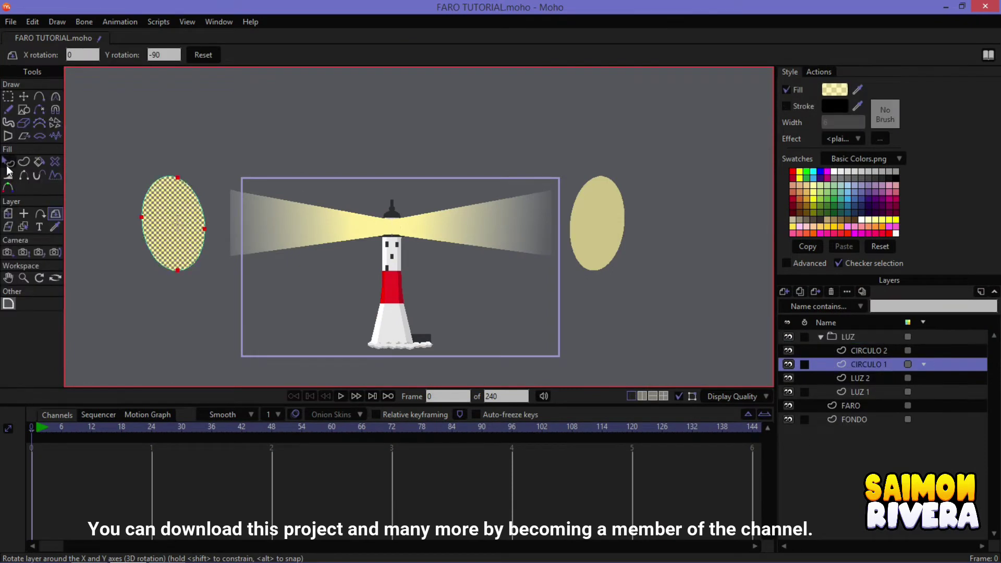
click(841, 139)
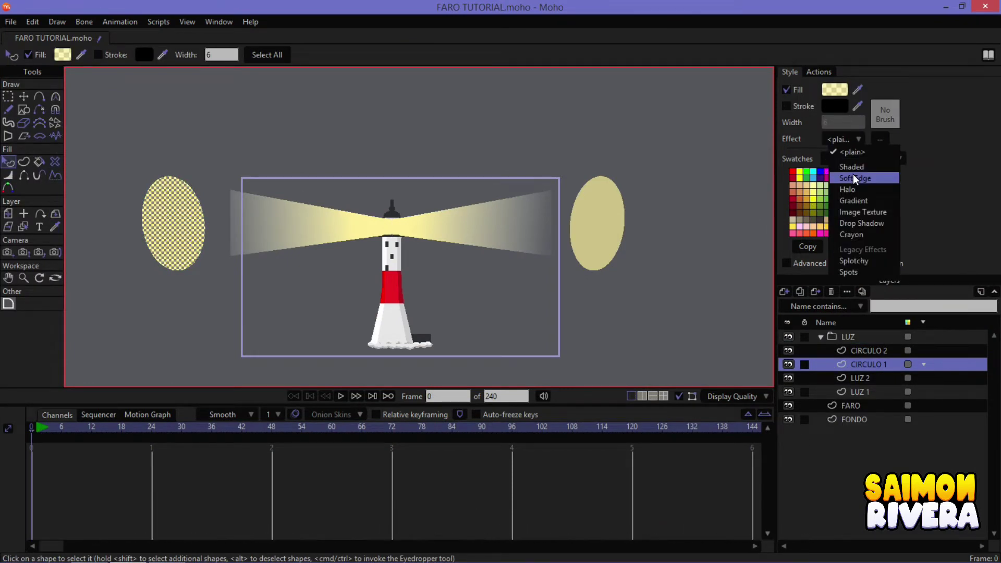
click(855, 179)
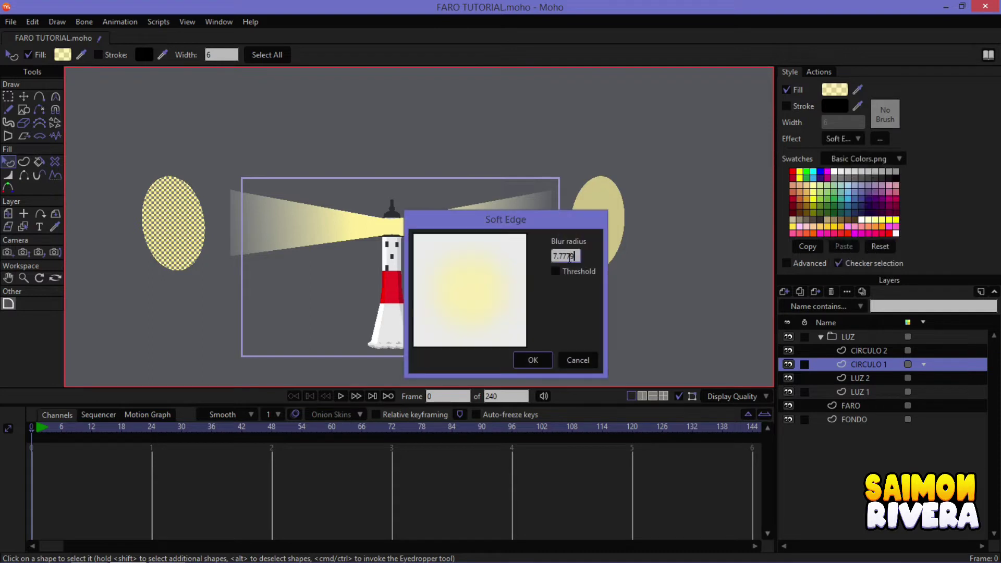
key(Tab)
click(545, 365)
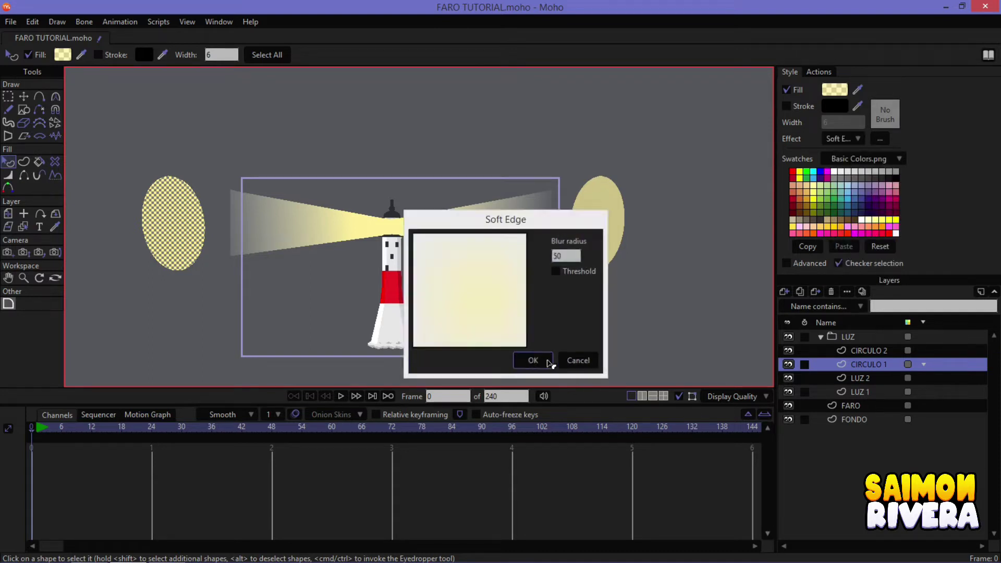
Apply the same 50-radius Soft Edge effect to the CIRCULO 2 ellipse
click(880, 352)
click(843, 139)
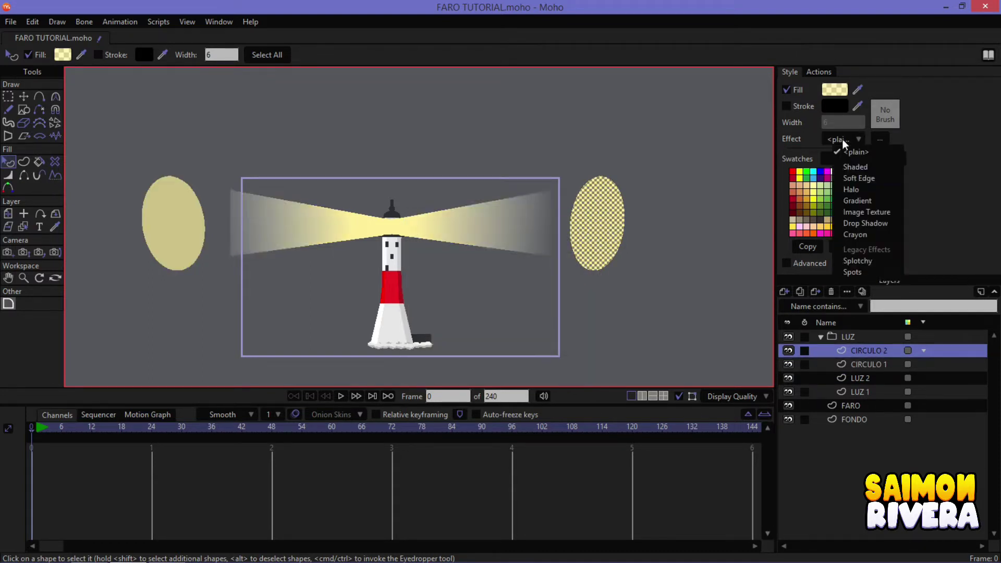
click(856, 175)
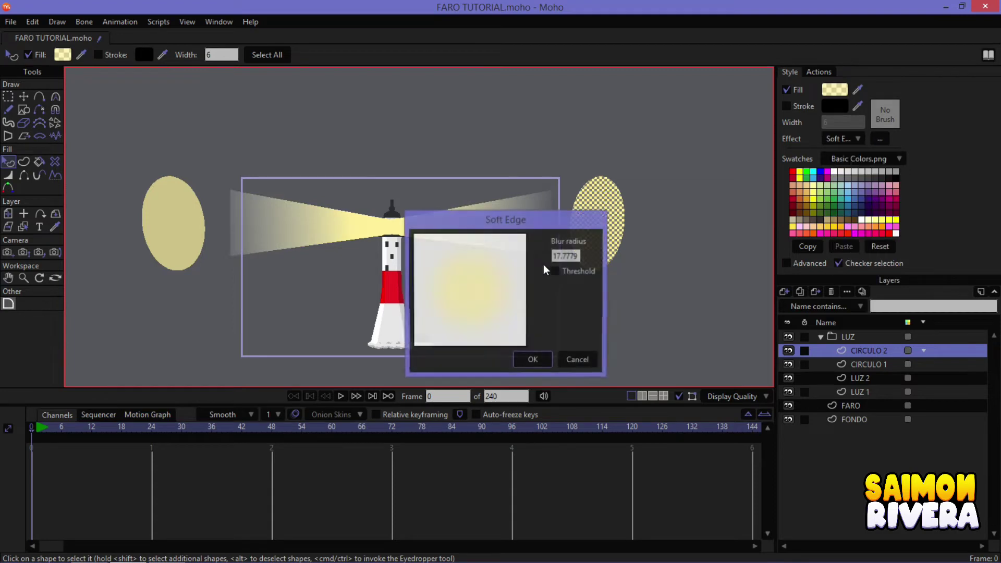
click(543, 365)
Scrub the LUZ animation and render a preview of the blurred beams and glow
click(821, 338)
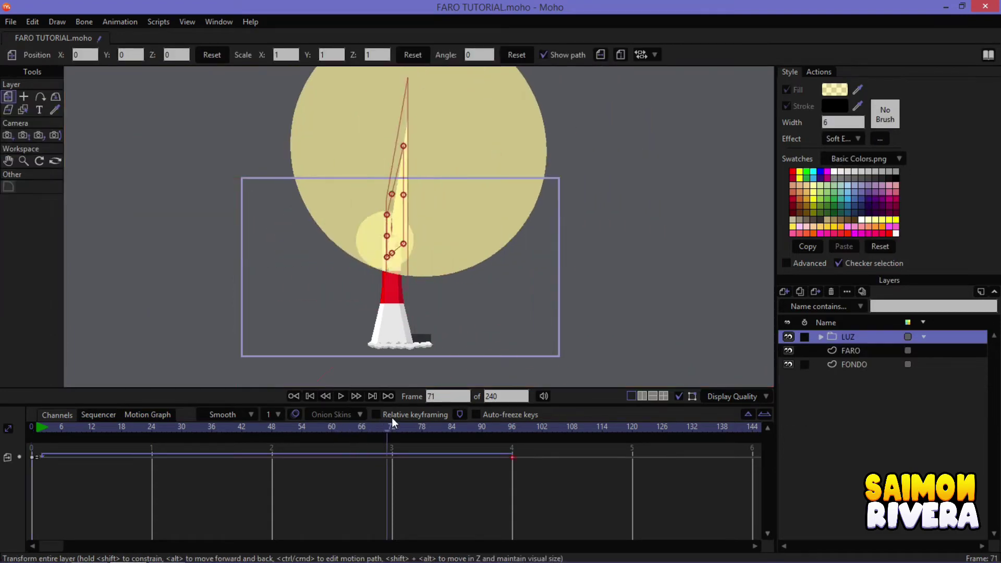
drag(334, 431, 443, 410)
key(ctrl+r)
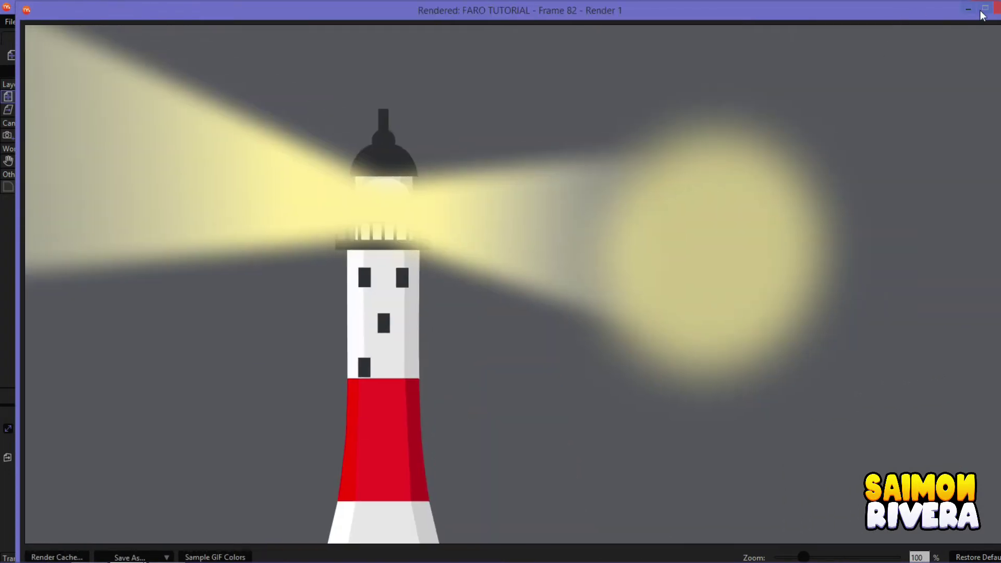
click(985, 10)
At frame 1, inspect the layer settings of the CIRCULO 1 and CIRCULO 2 glow layers
click(44, 428)
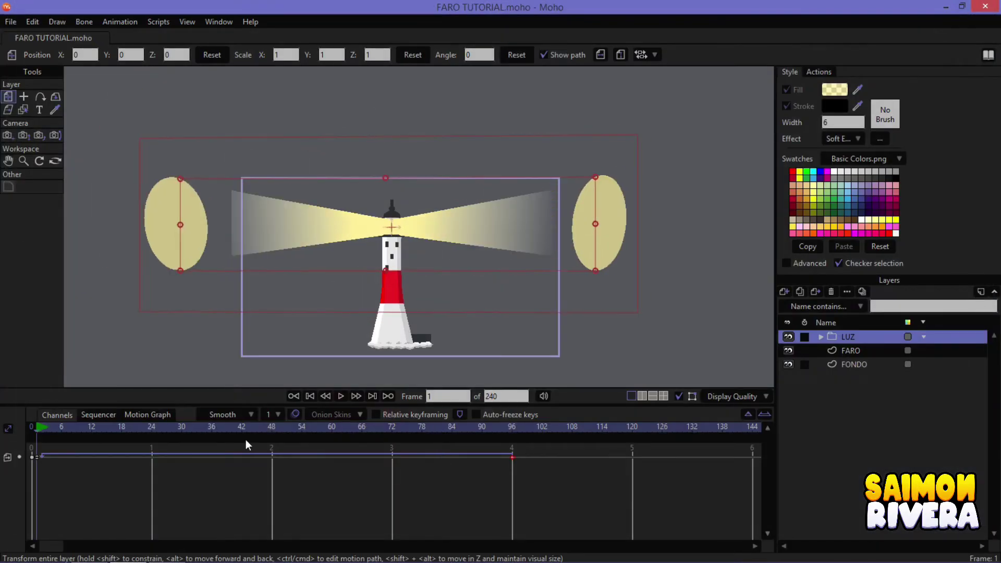
click(822, 338)
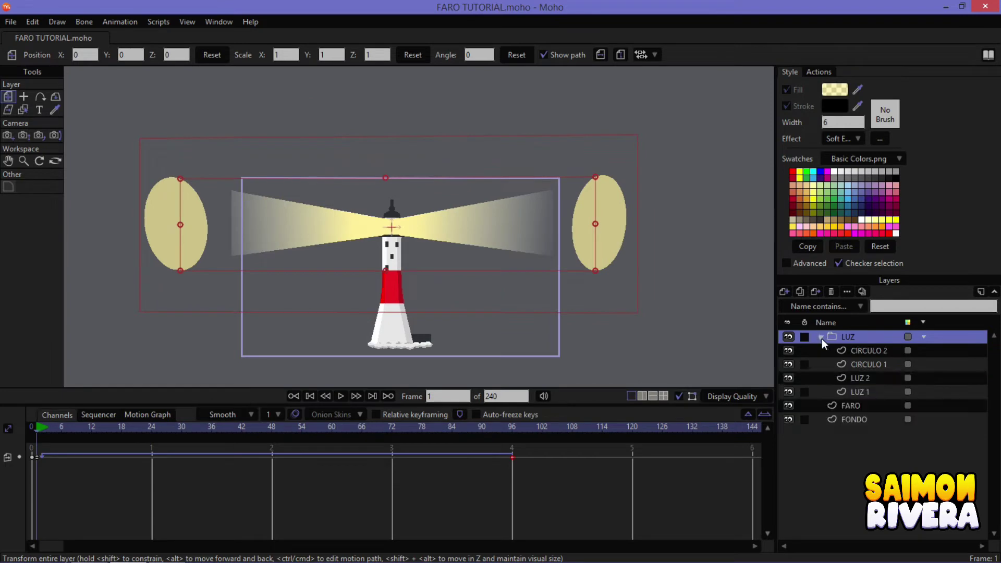
click(872, 350)
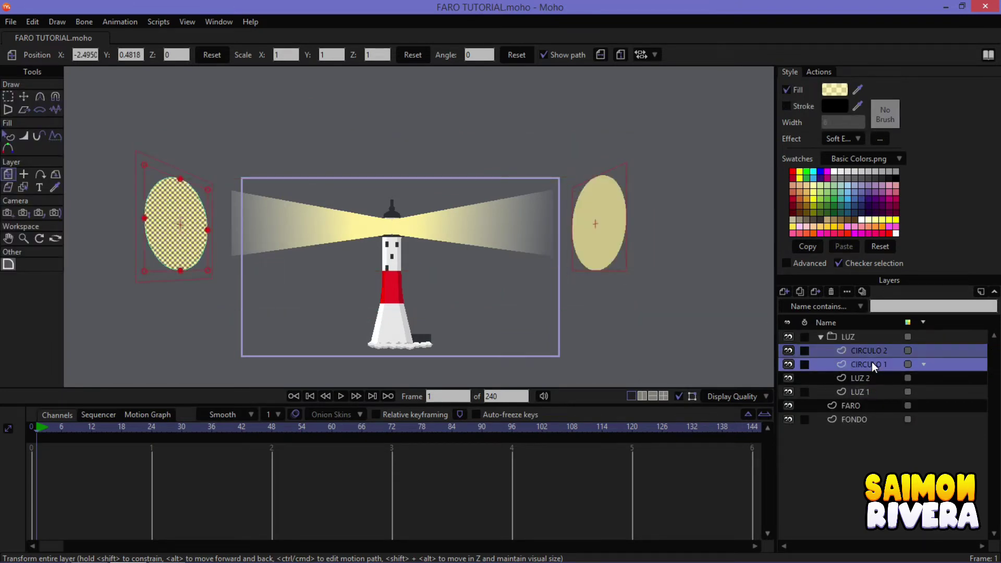
click(848, 292)
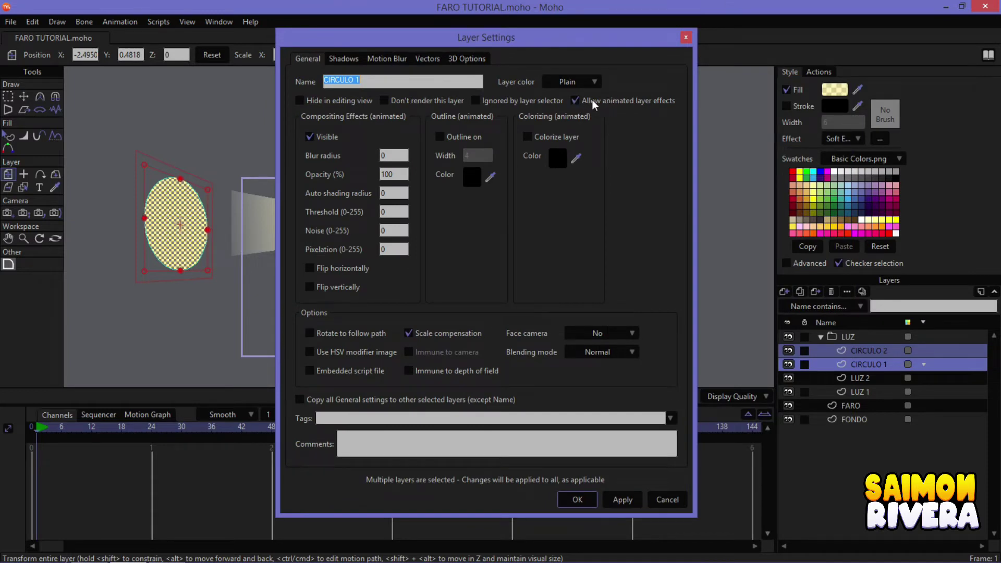
click(588, 499)
double_click(875, 365)
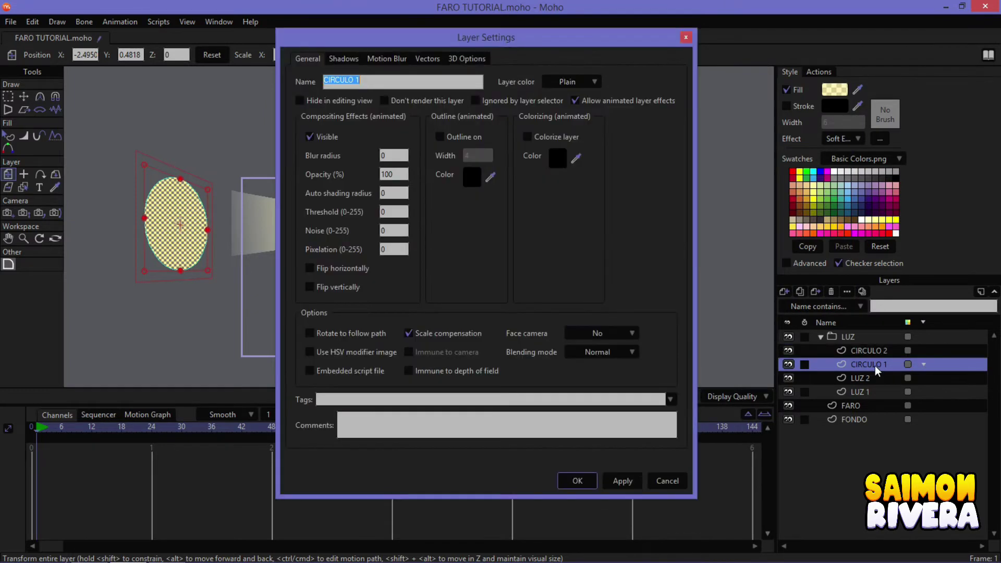
click(583, 485)
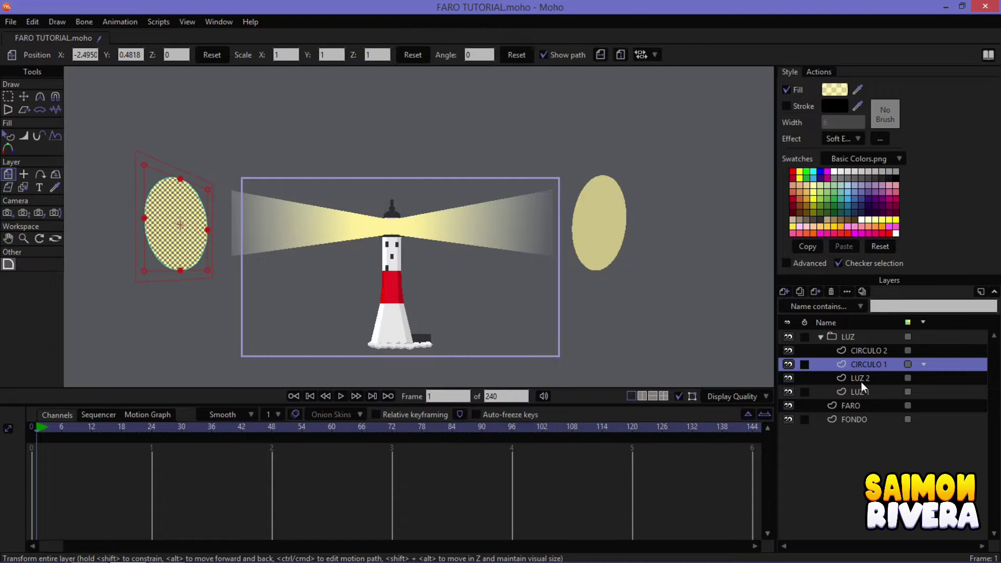
click(864, 354)
double_click(882, 353)
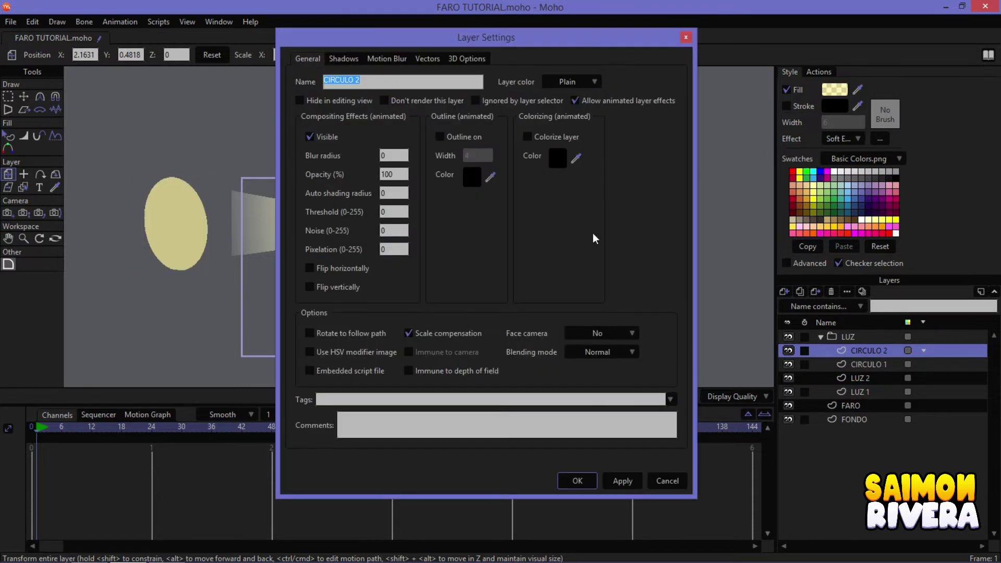
click(579, 482)
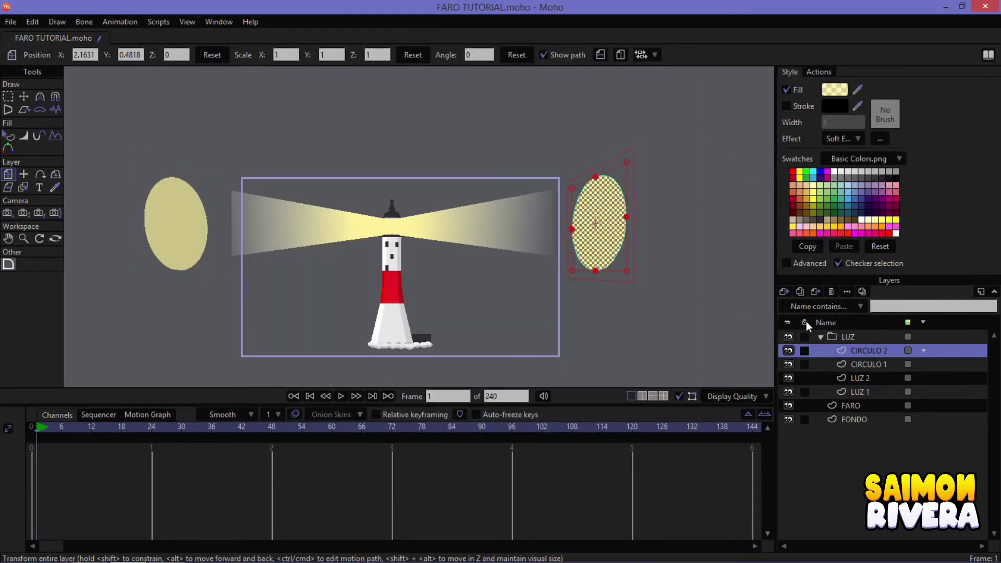
Set CIRCULO 1's opacity to 0 at frame 1, scrub, and render a preview frame
click(856, 364)
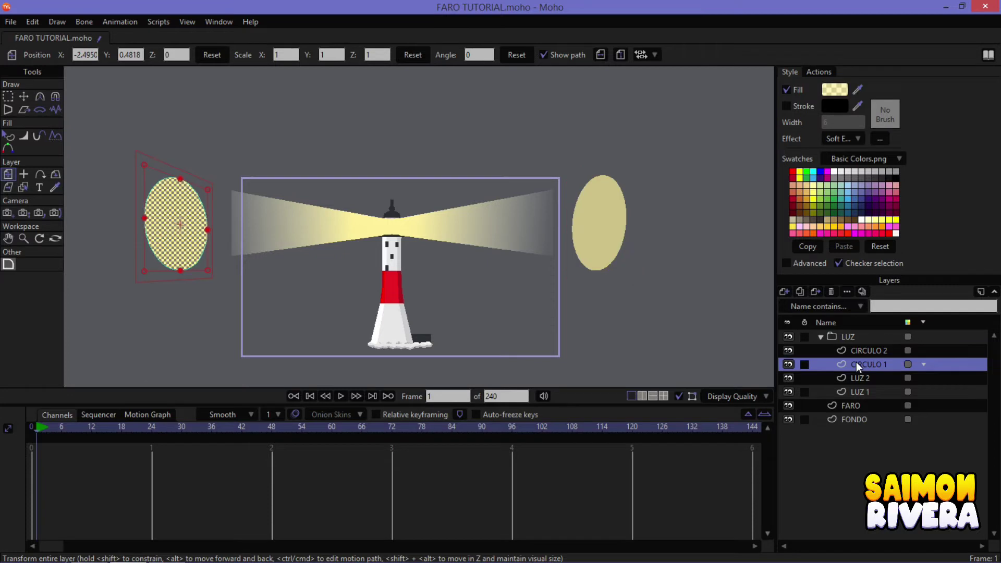
double_click(891, 364)
double_click(391, 174)
click(621, 480)
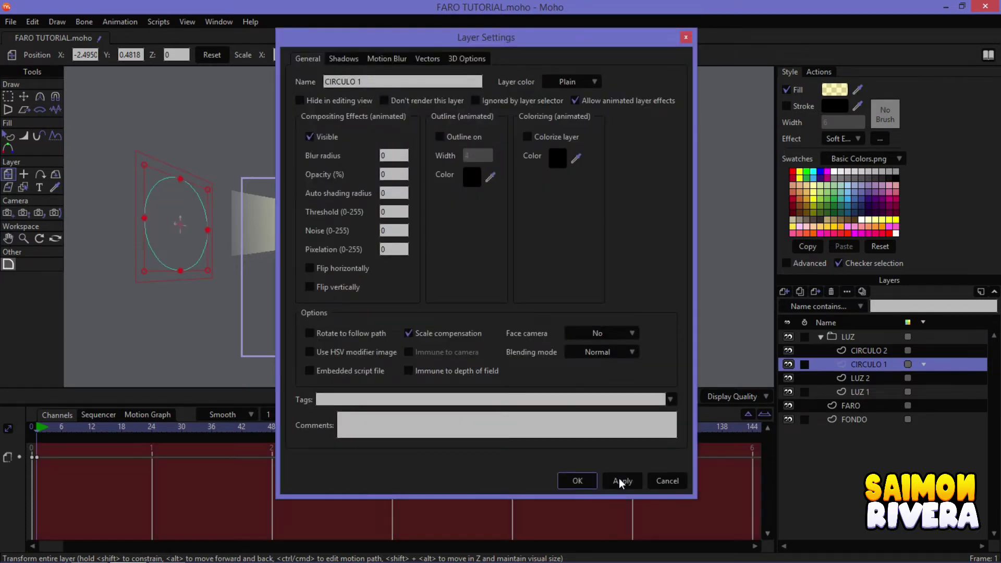
click(577, 481)
drag(58, 429, 108, 419)
key(ctrl+r)
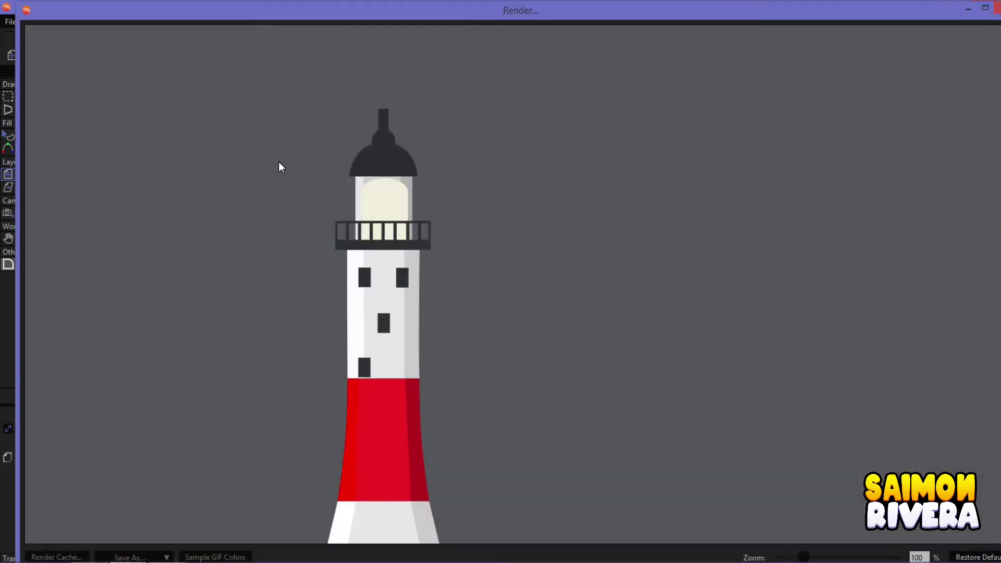
Key a new CIRCULO 1 opacity at frame 48 in Layer Settings and scrub to check the fade
click(996, 9)
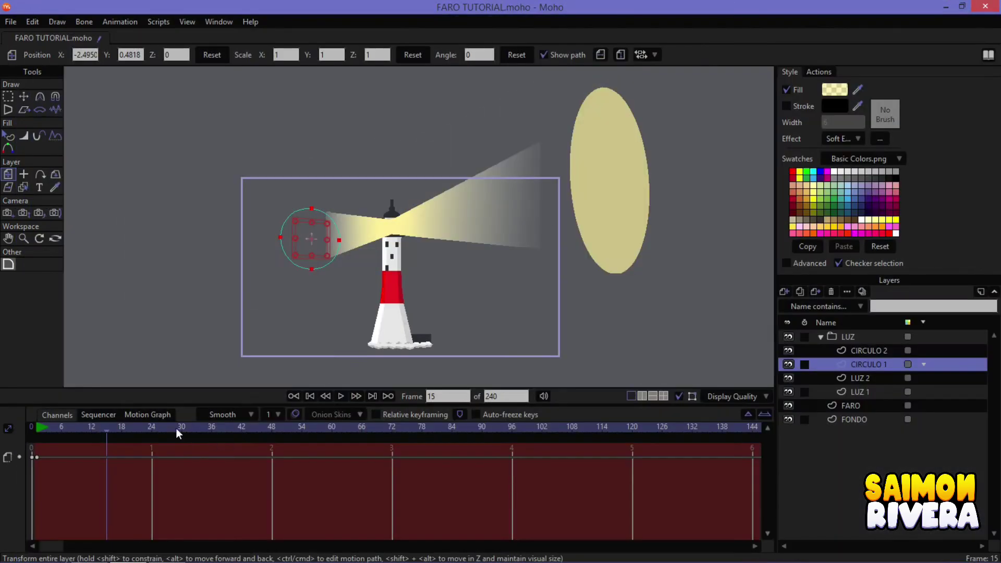
mouse_move(176, 427)
mouse_down()
mouse_move(145, 425)
mouse_move(273, 409)
mouse_up()
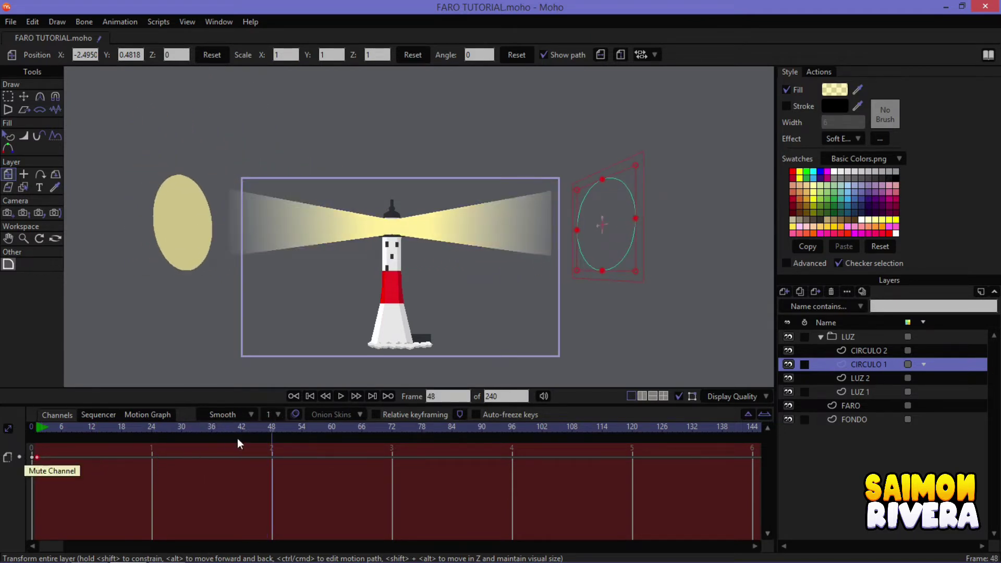
click(268, 431)
click(272, 428)
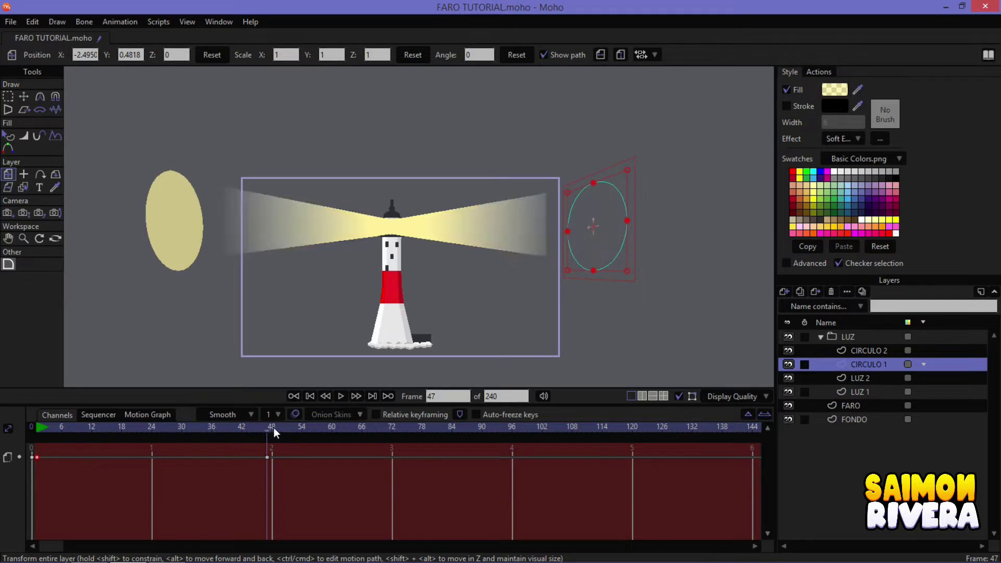
double_click(895, 368)
double_click(388, 174)
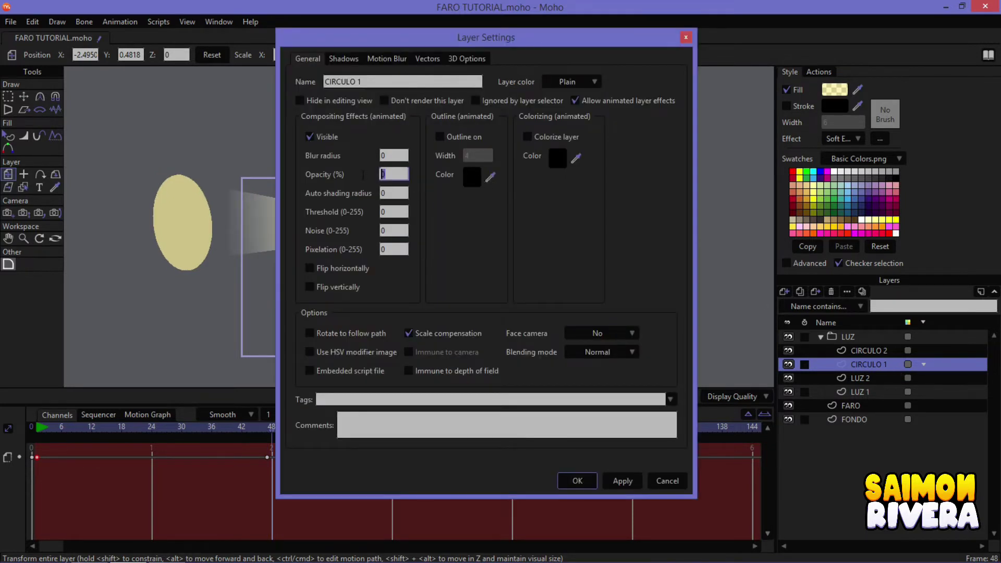
text(100)
click(578, 482)
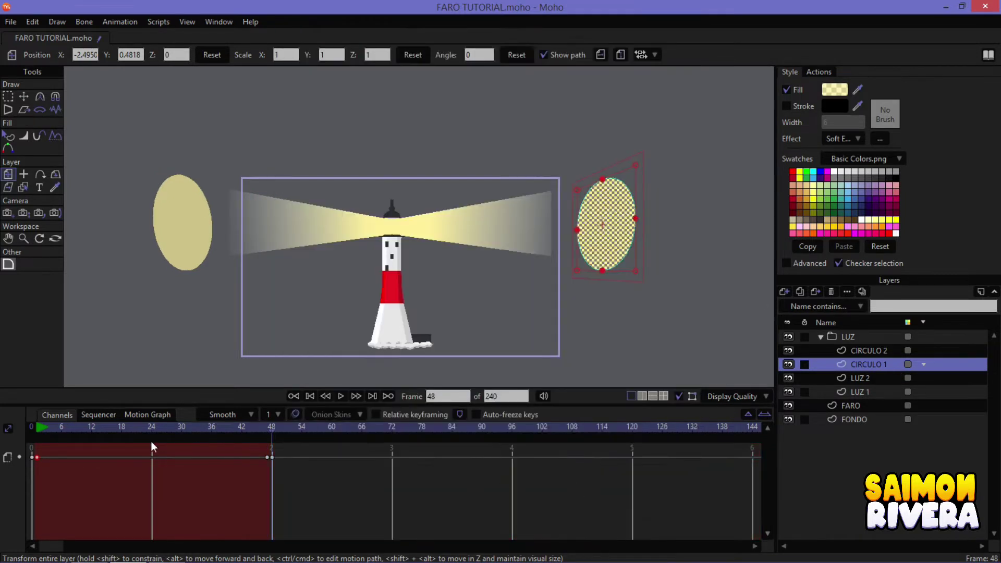
drag(43, 430, 437, 427)
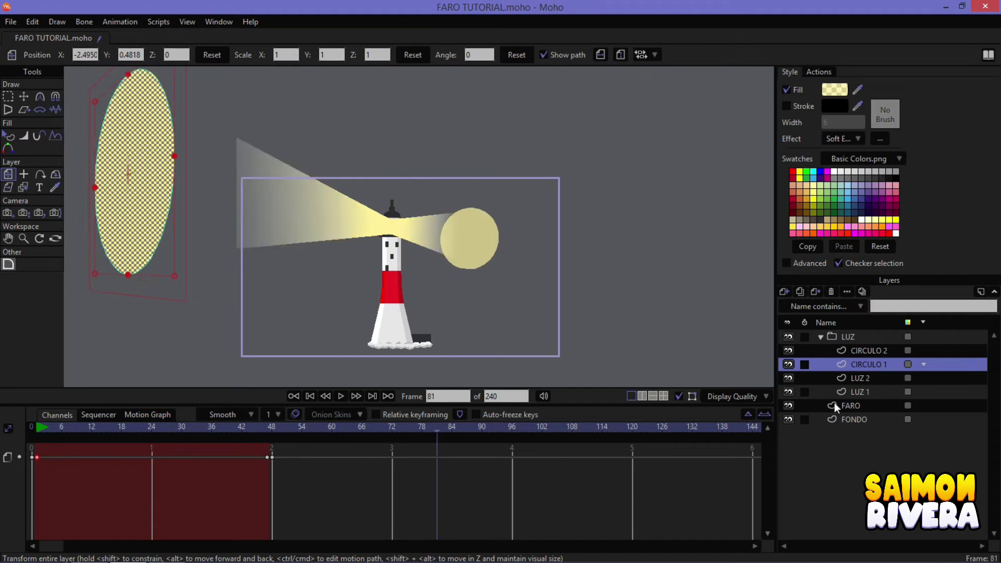
Copy CIRCULO 1's frame-0 opacity key and paste it at frame 96
click(856, 339)
click(513, 429)
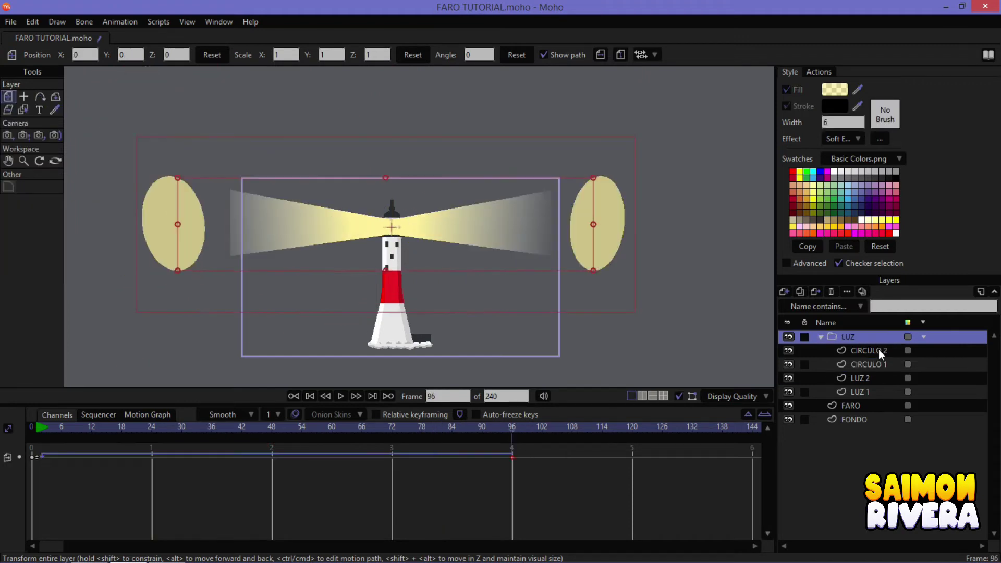
click(881, 364)
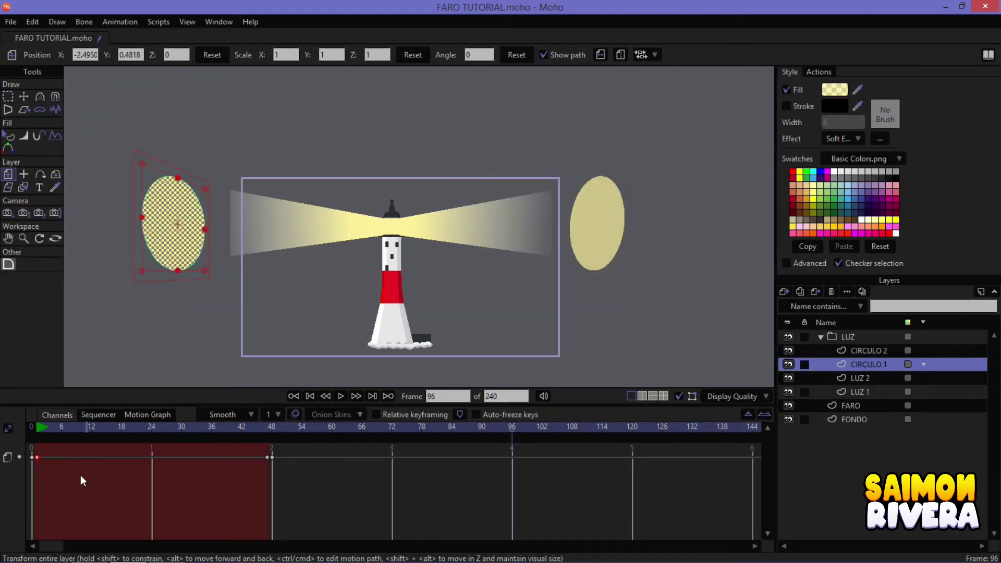
right_click(37, 457)
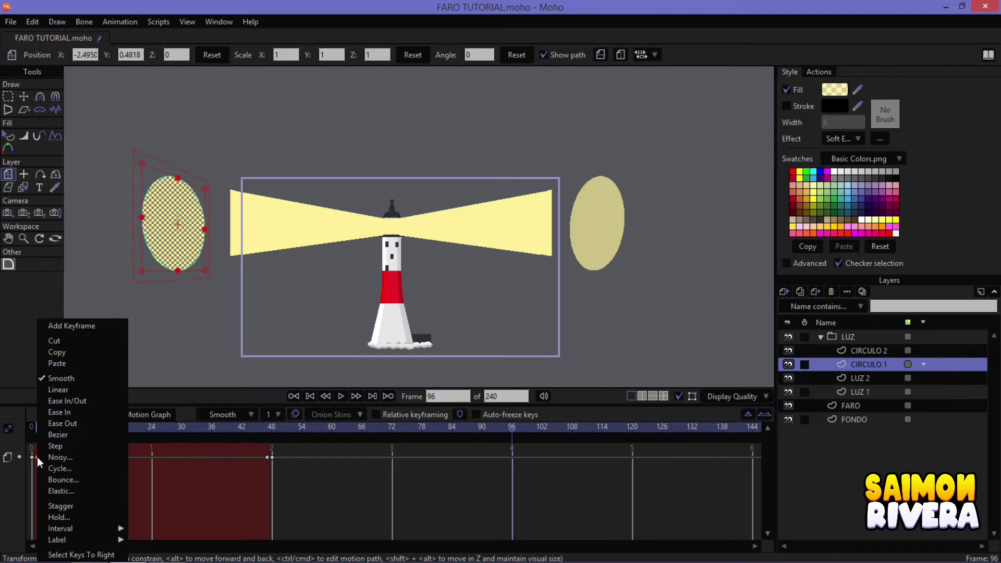
click(69, 355)
key(ctrl+v)
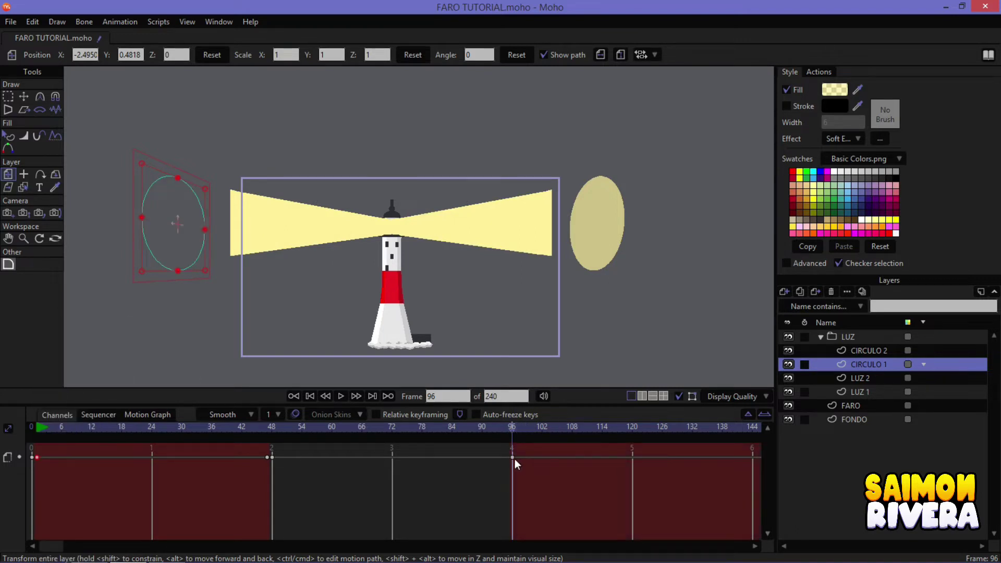
Set the frame-96 key to Cycle (Absolute 2) with linear interpolation
right_click(514, 458)
click(535, 467)
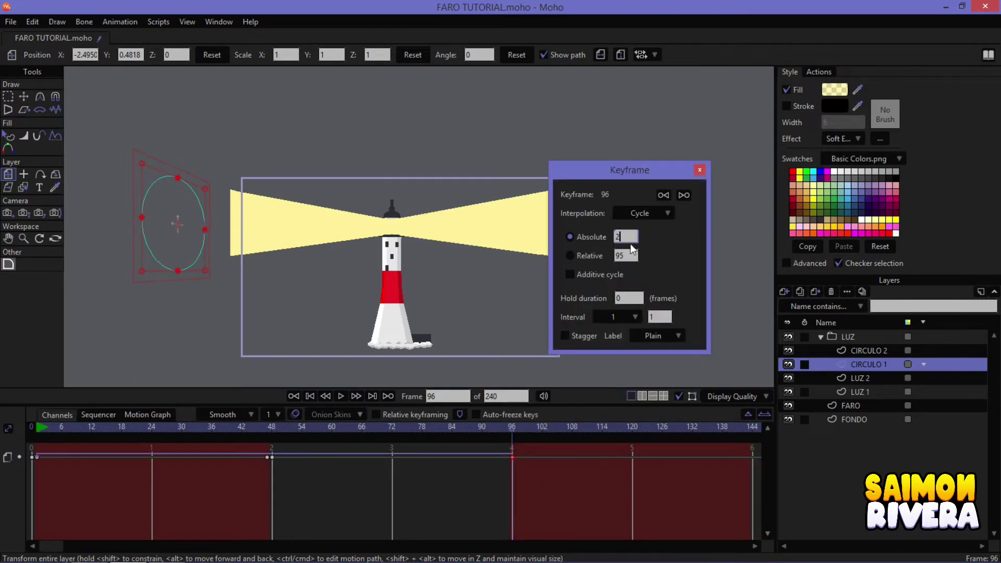
click(700, 170)
right_click(39, 459)
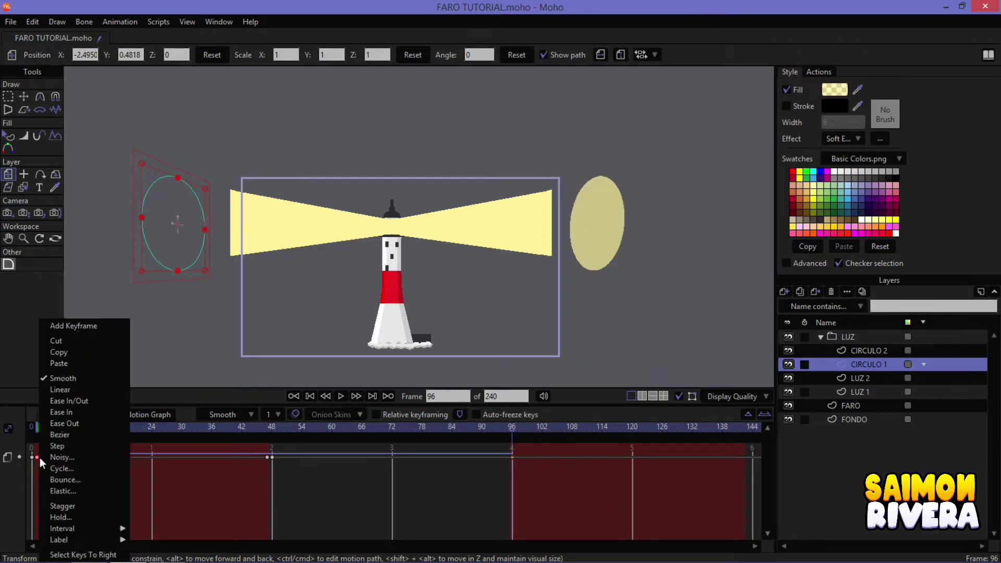
click(70, 390)
click(854, 335)
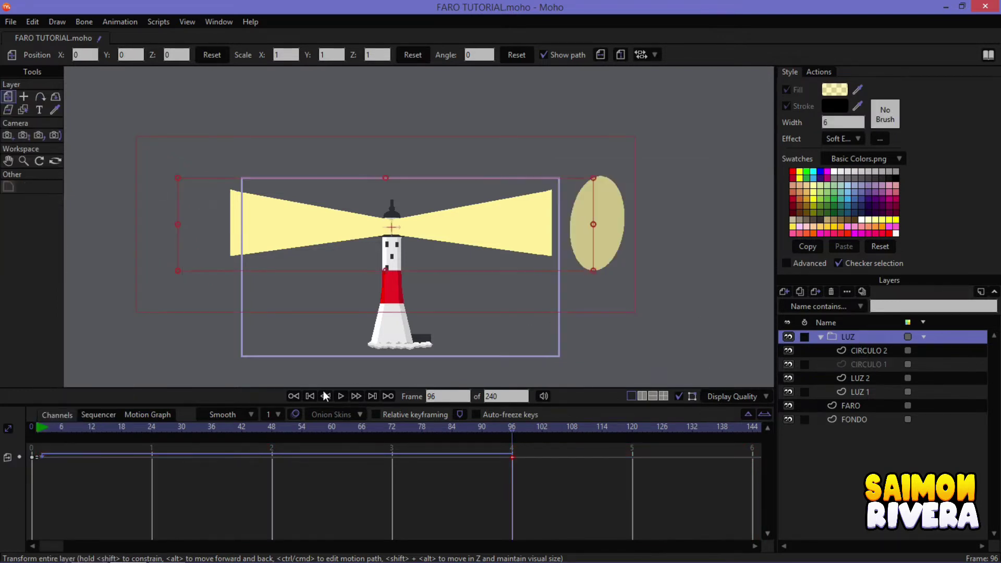
Play the animation to check the cycle, then select CIRCULO 1 and move along the timeline
click(337, 396)
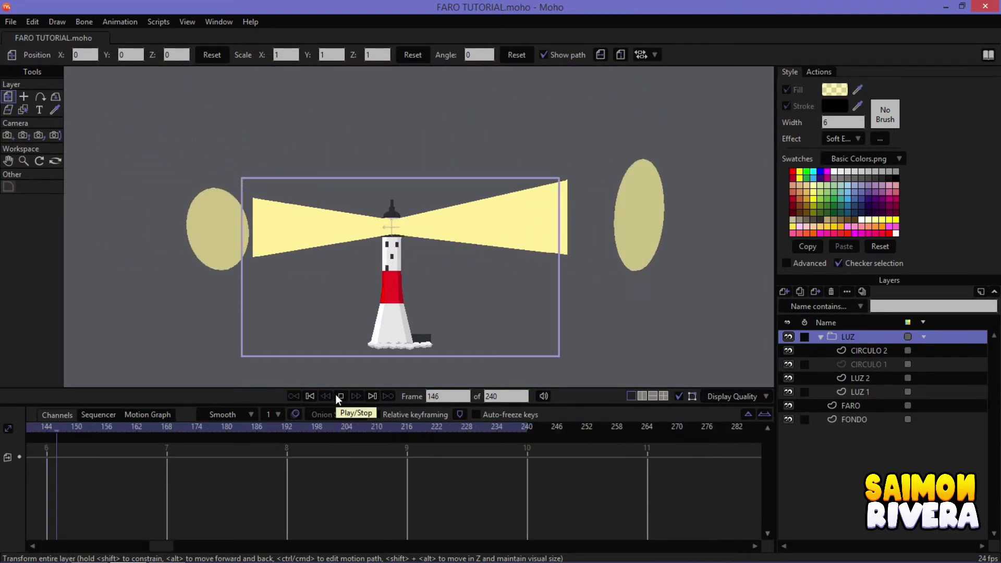
click(340, 396)
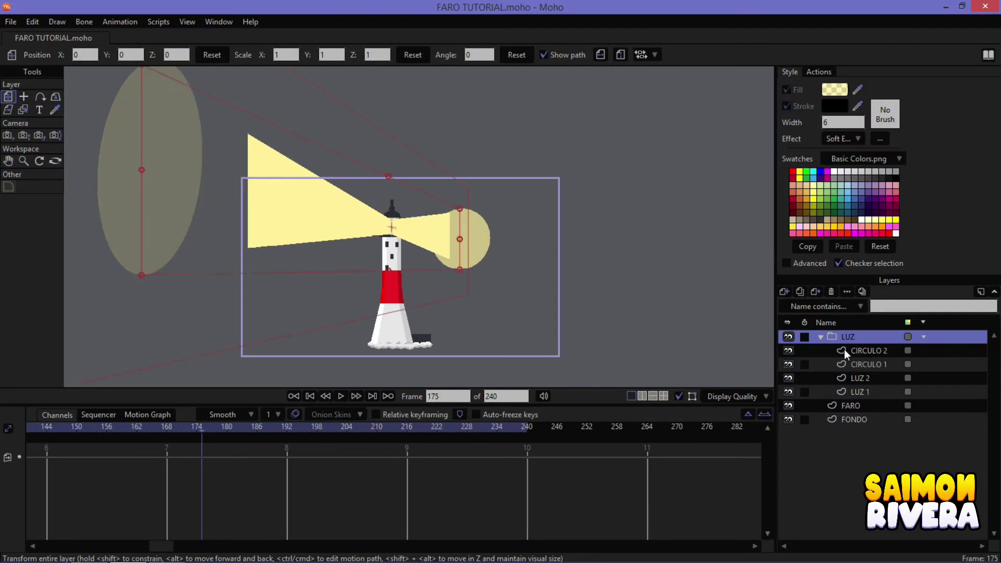
click(867, 365)
click(86, 431)
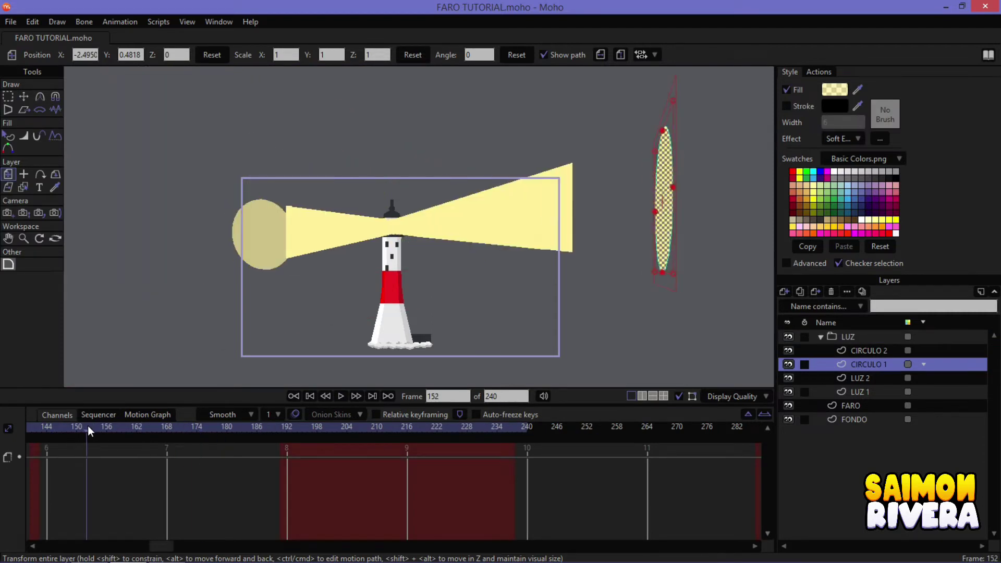
drag(163, 545, 54, 549)
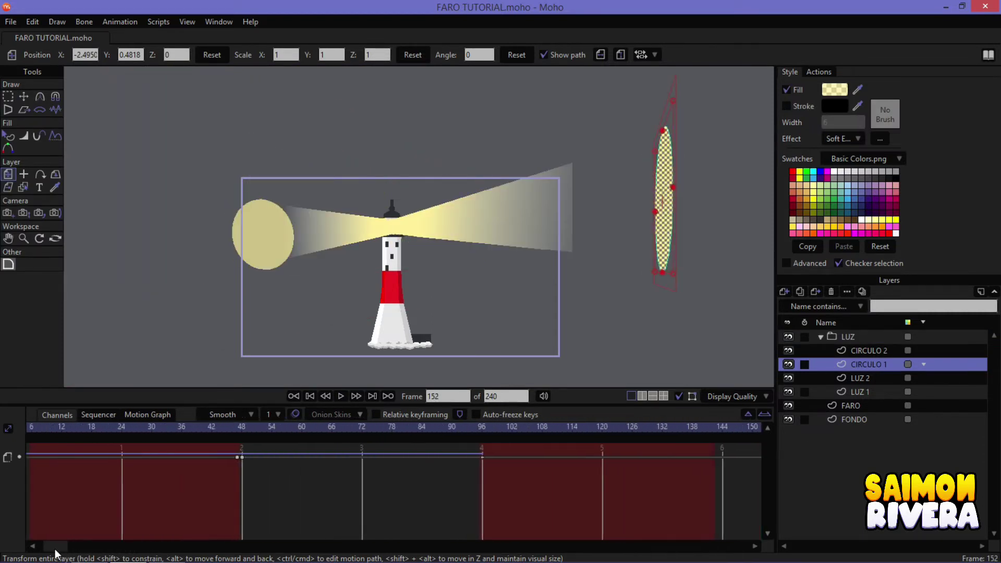
drag(213, 425, 367, 424)
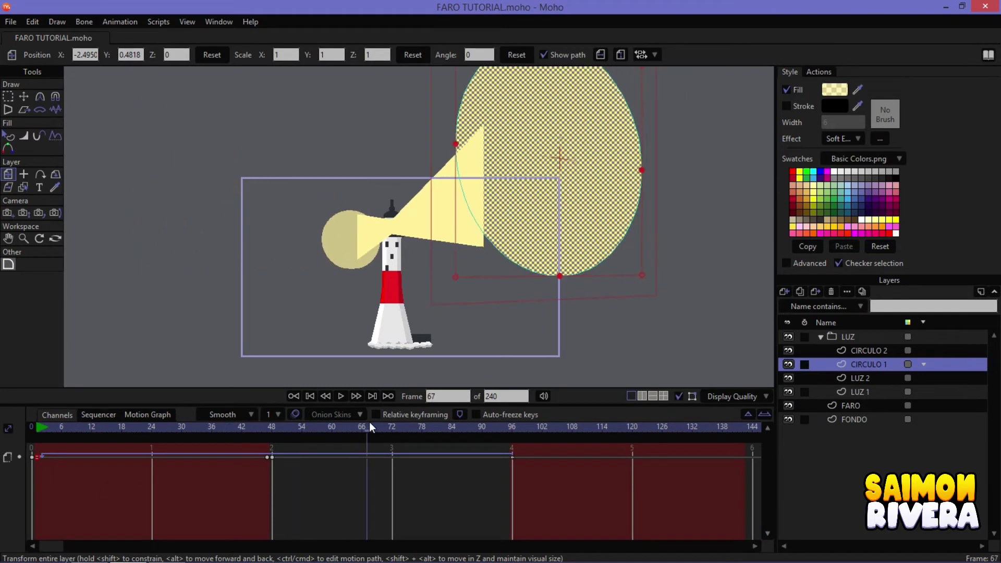
Copy CIRCULO 1's frame-48 keyframe, scrub toward frame 84, and render a preview frame
right_click(272, 456)
click(306, 352)
mouse_move(346, 425)
mouse_down()
mouse_move(460, 423)
mouse_move(452, 429)
mouse_up()
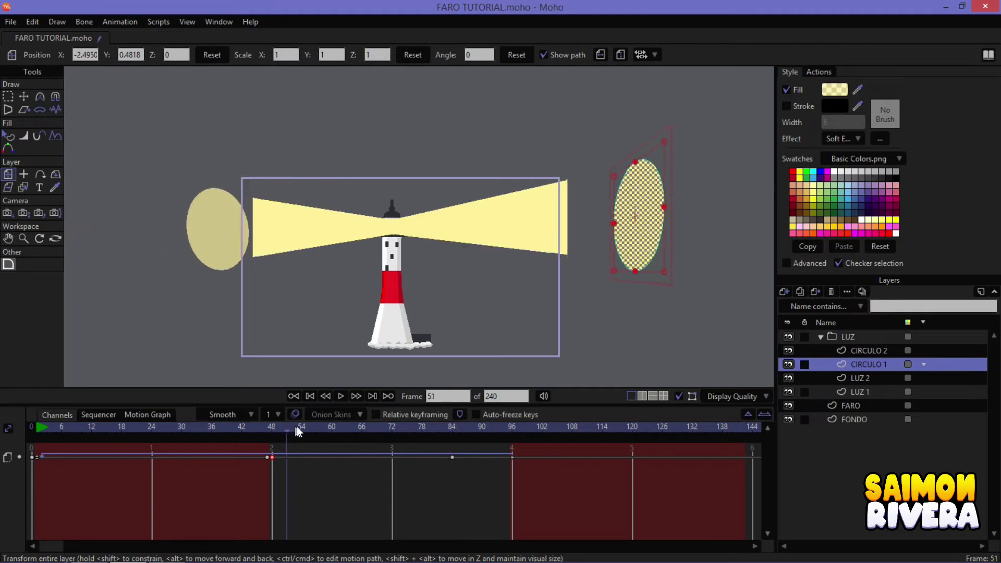
drag(271, 427, 405, 418)
key(ctrl+r)
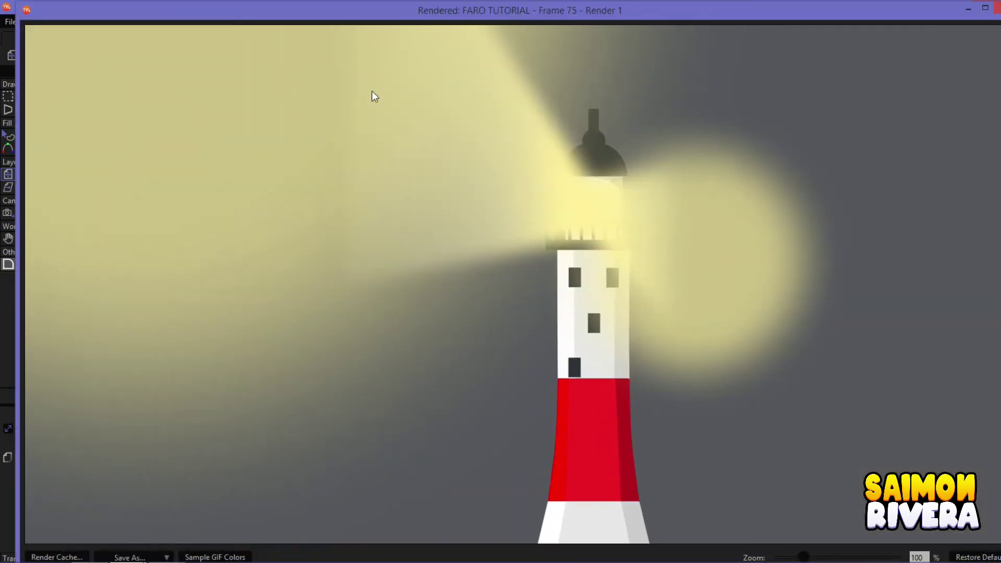
Close the render preview, review frames 75–84, and select the CIRCULO 2 layer
click(993, 8)
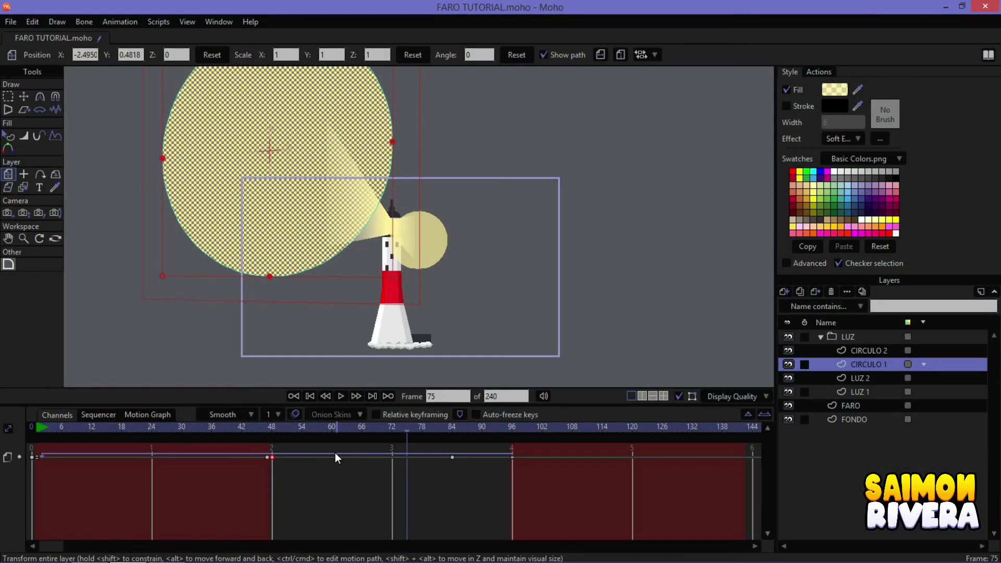
click(451, 426)
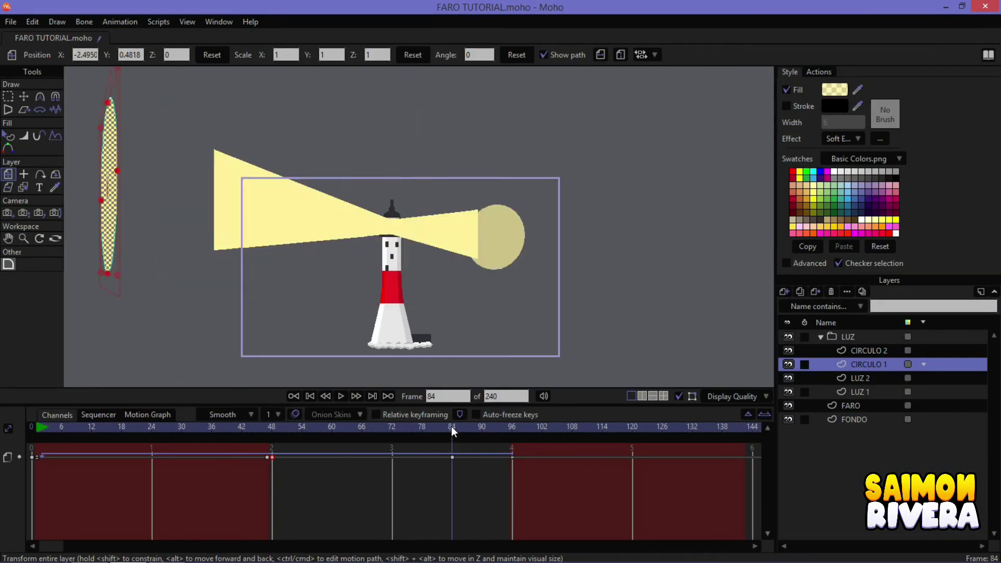
click(8, 96)
drag(287, 428, 521, 408)
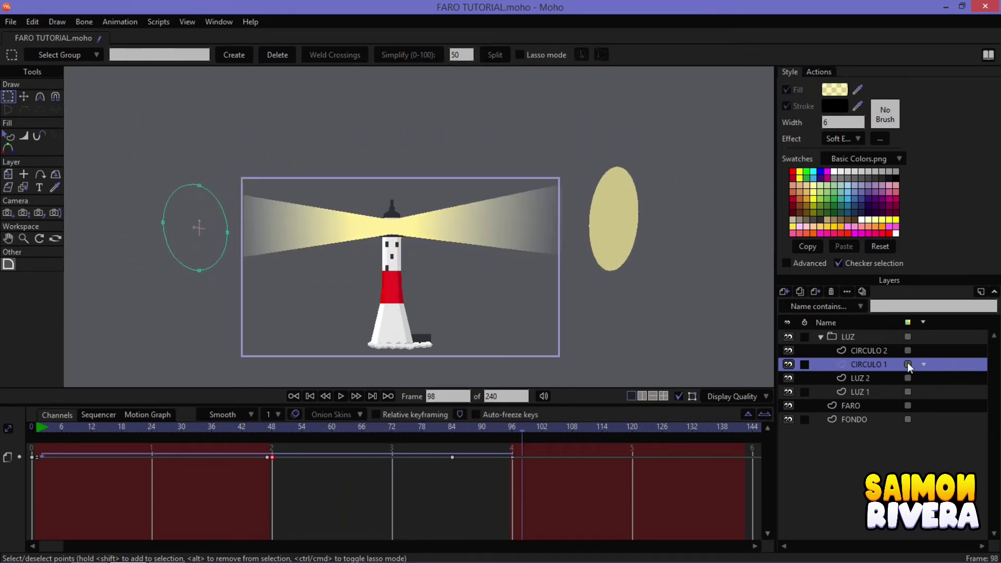
click(894, 352)
Key CIRCULO 2's opacity at 99 on frame 0 in Layer Settings
click(37, 426)
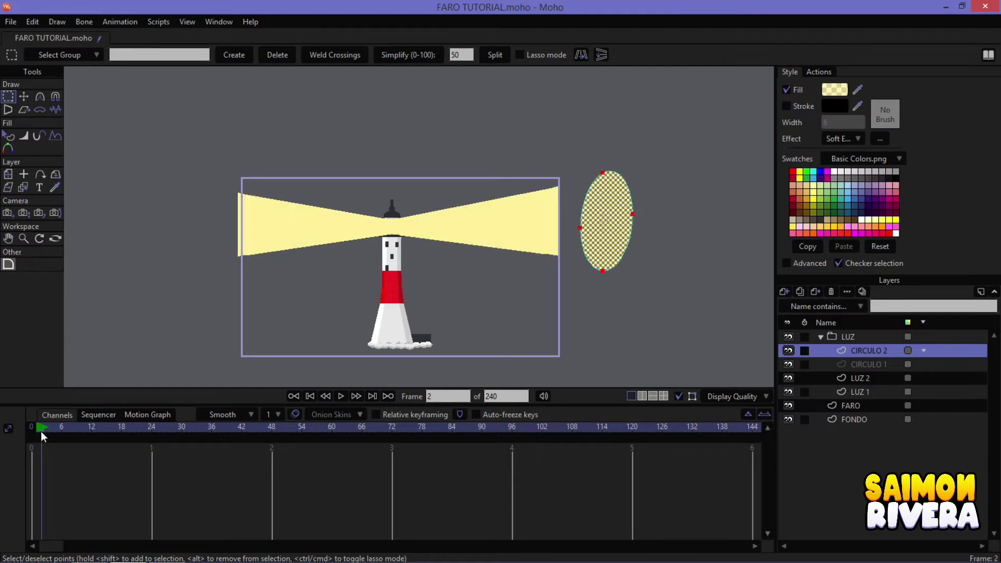
double_click(871, 354)
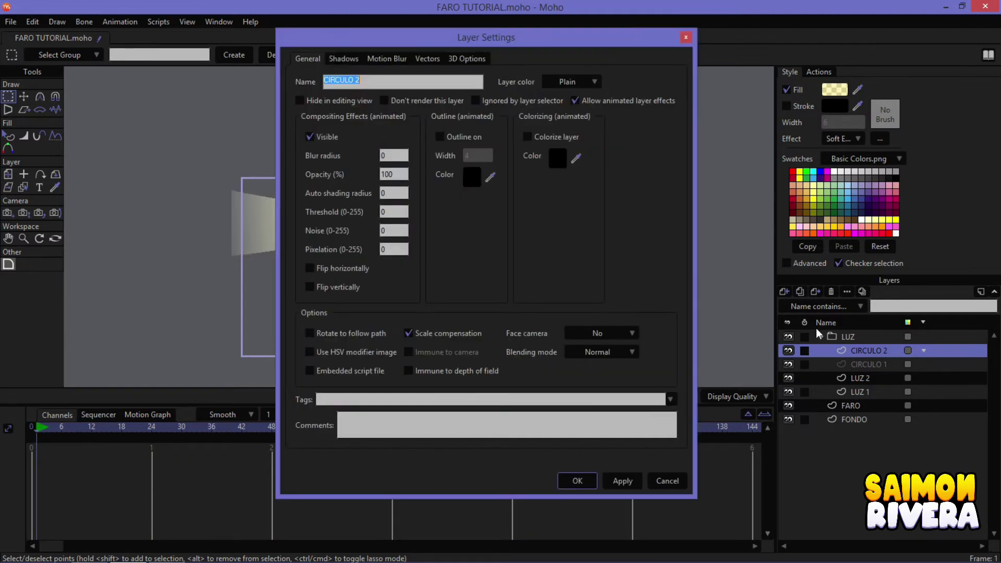
double_click(395, 175)
click(616, 481)
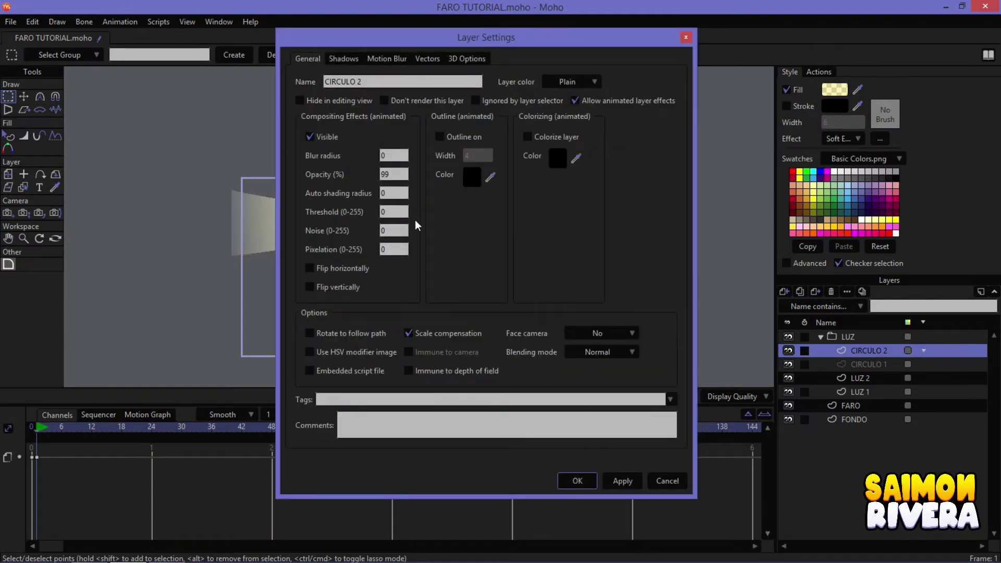
key(Return)
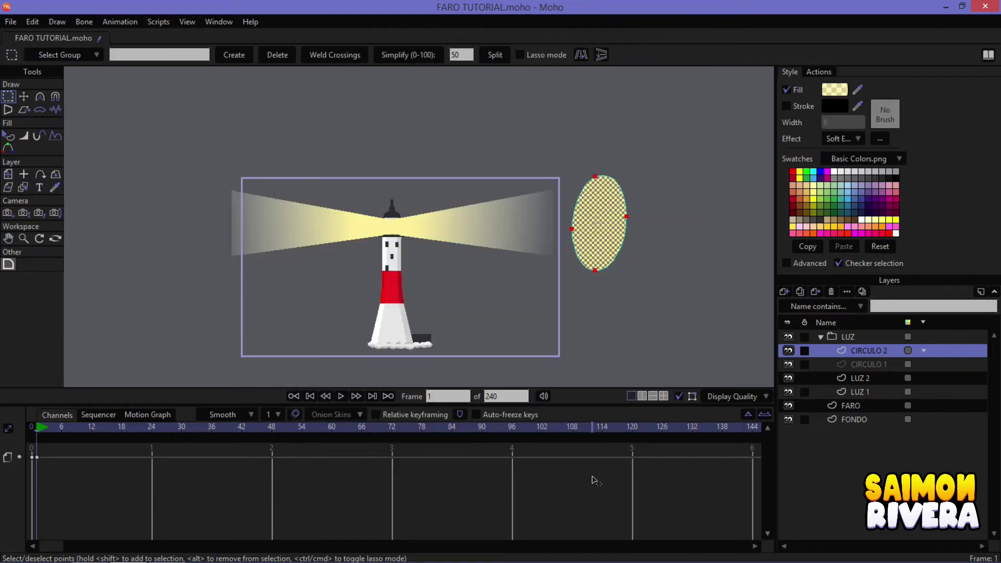
Key CIRCULO 2's opacity to 0 at frame 37 and scrub to check the fade
click(58, 427)
drag(57, 427, 218, 430)
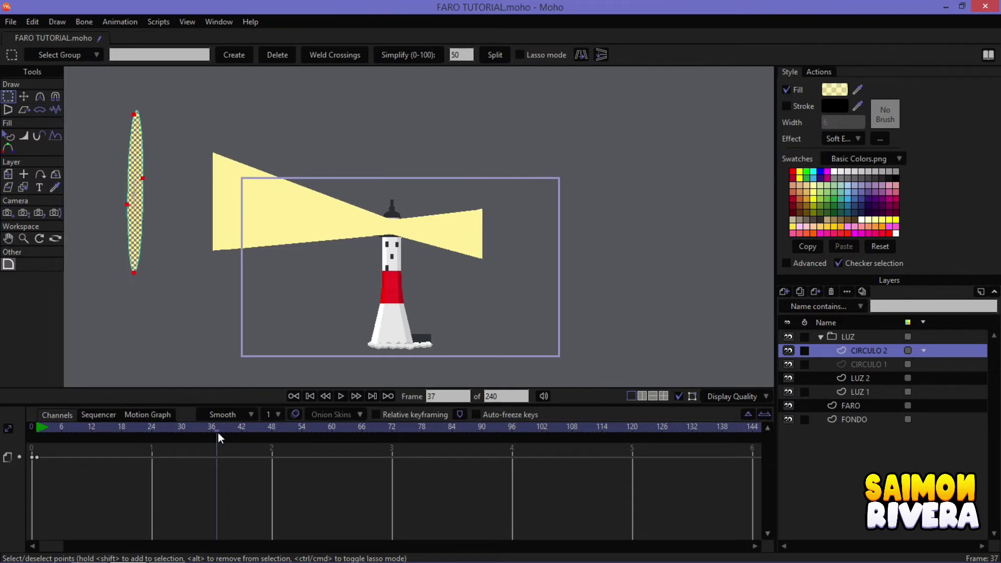
right_click(34, 457)
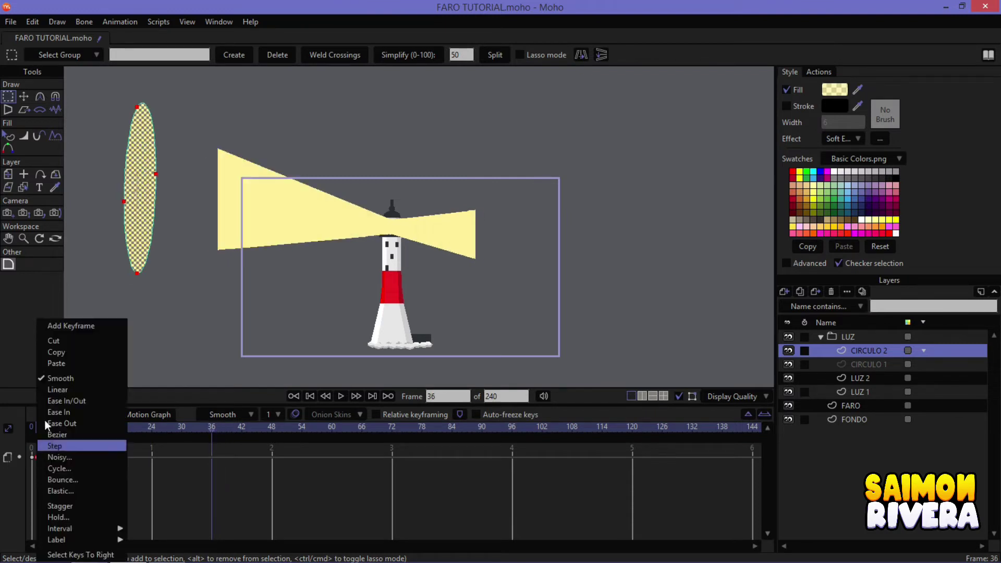
click(80, 353)
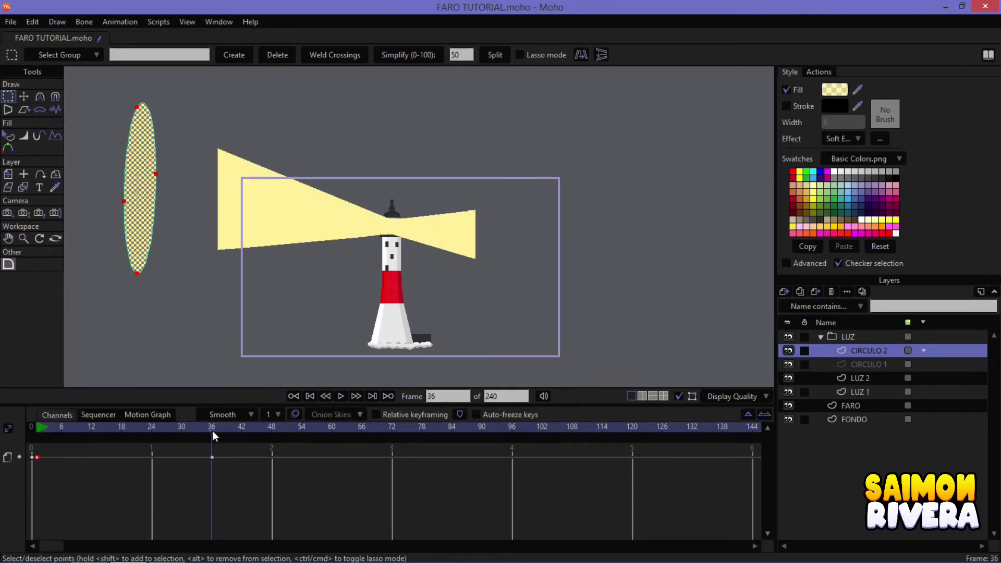
drag(212, 431, 215, 429)
double_click(869, 351)
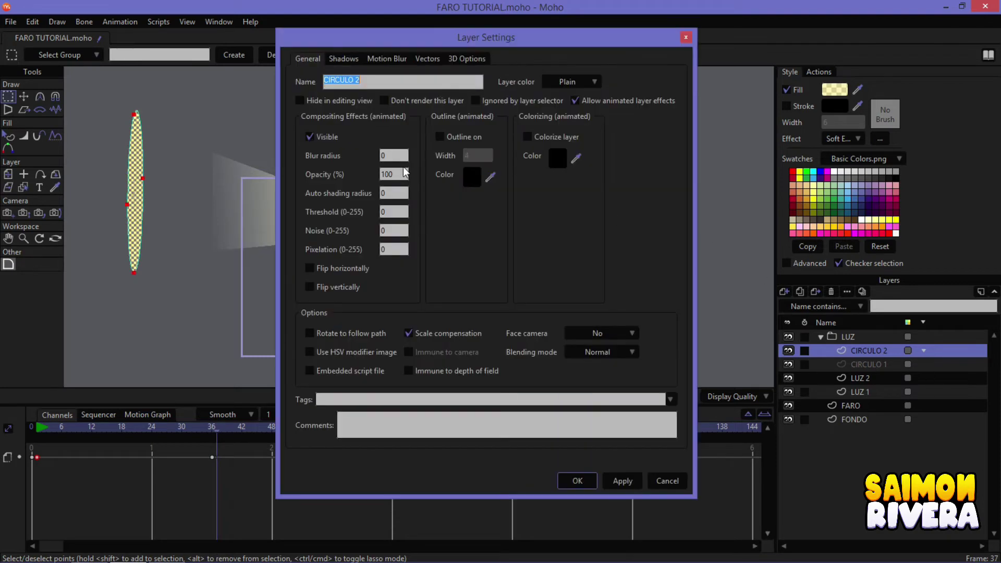
double_click(394, 174)
text(0)
click(578, 481)
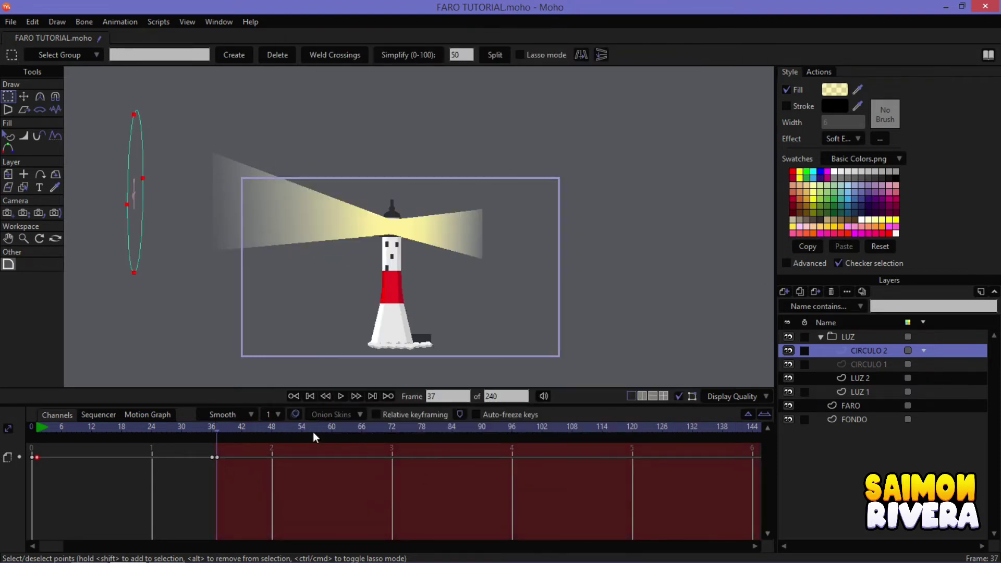
drag(313, 432, 511, 433)
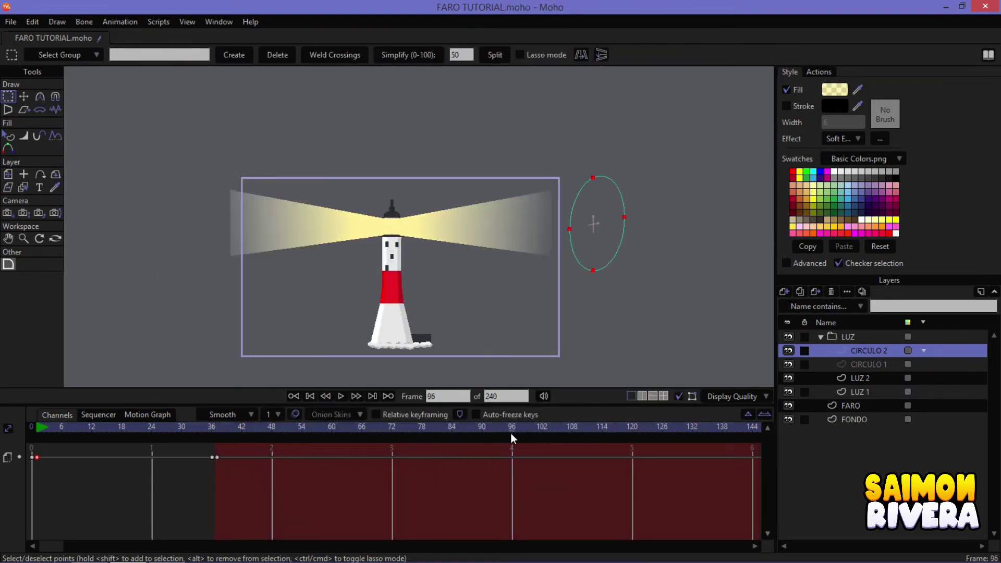
Paste CIRCULO 2's frame-0 opacity key at frame 96
click(217, 457)
right_click(39, 456)
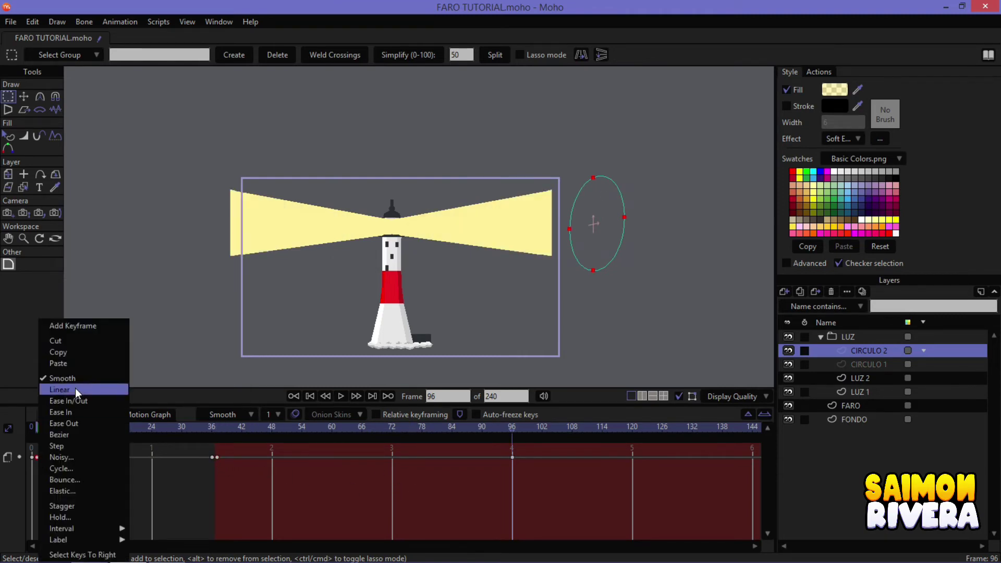
click(90, 362)
click(516, 427)
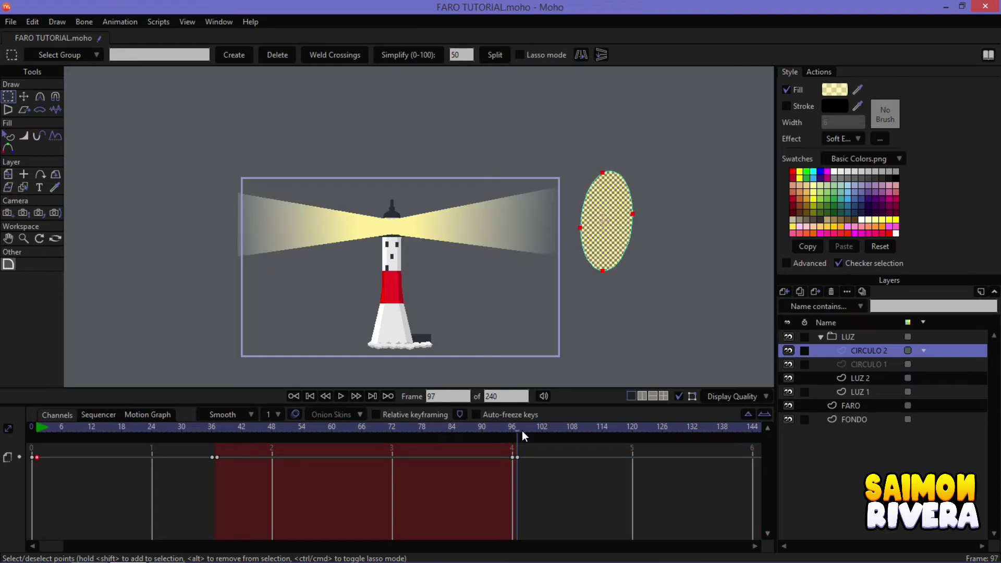
click(509, 458)
Set the frame-96 key to Cycle and return to frame 0
right_click(512, 458)
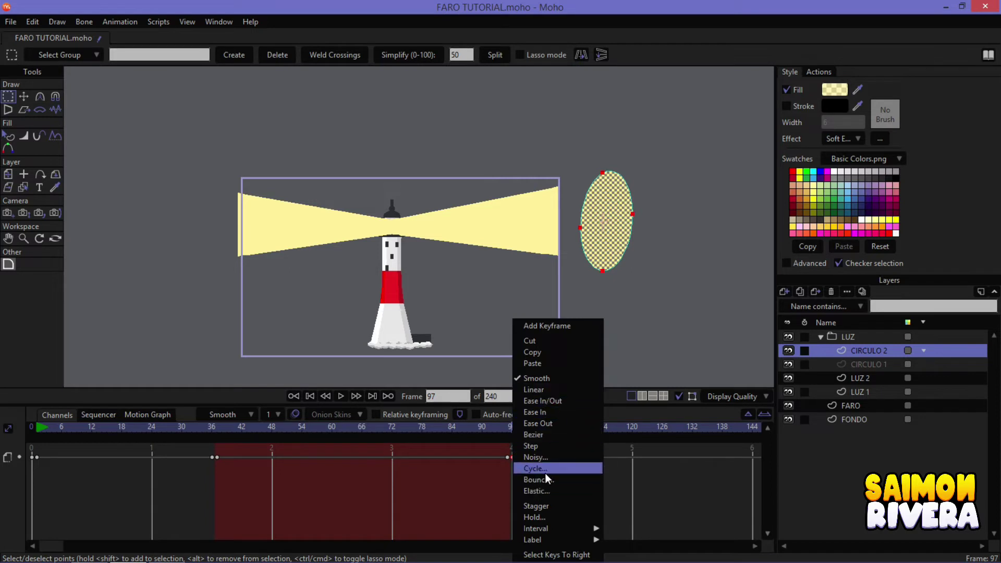
click(546, 472)
click(700, 170)
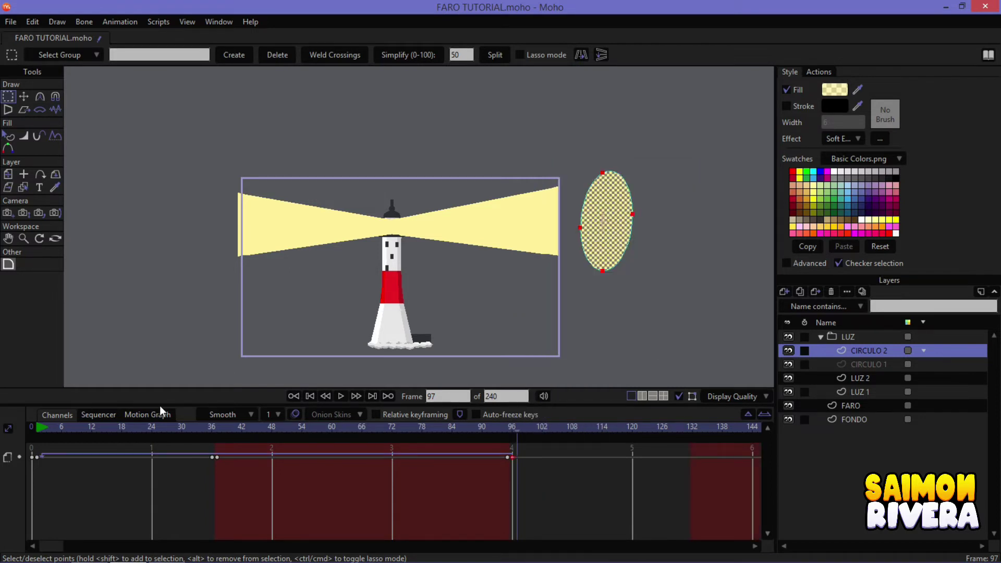
right_click(38, 459)
click(71, 414)
click(29, 428)
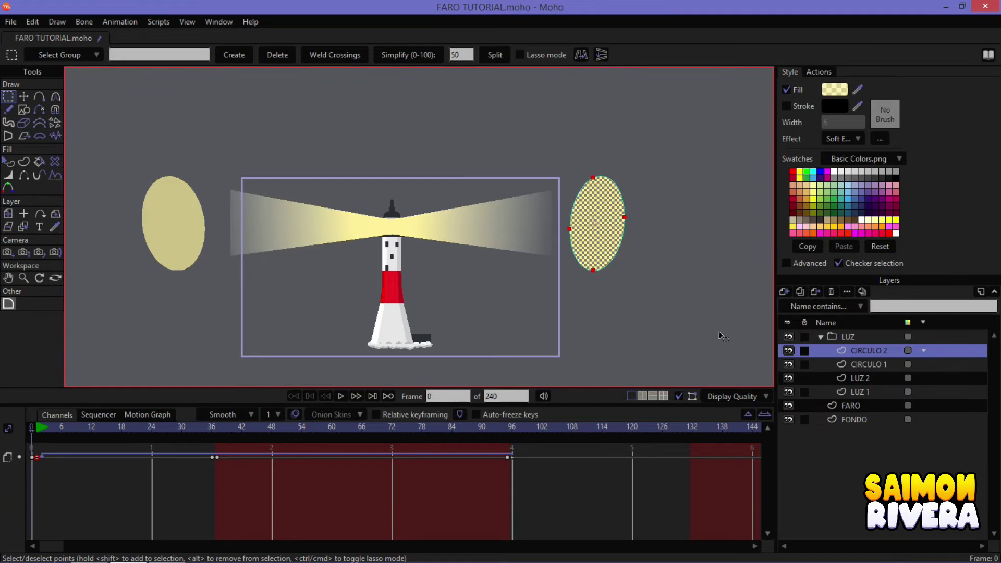
click(215, 124)
click(822, 338)
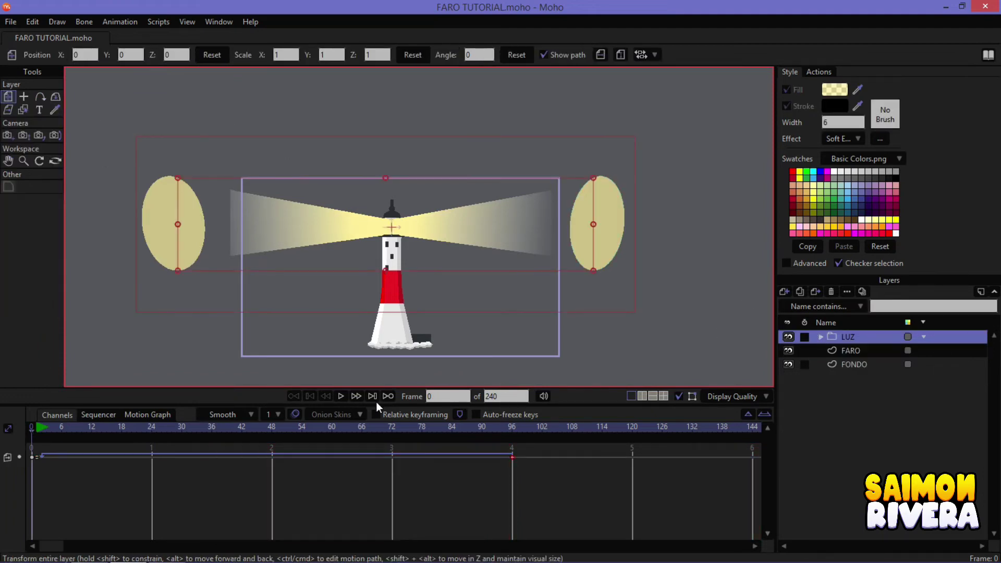
click(340, 396)
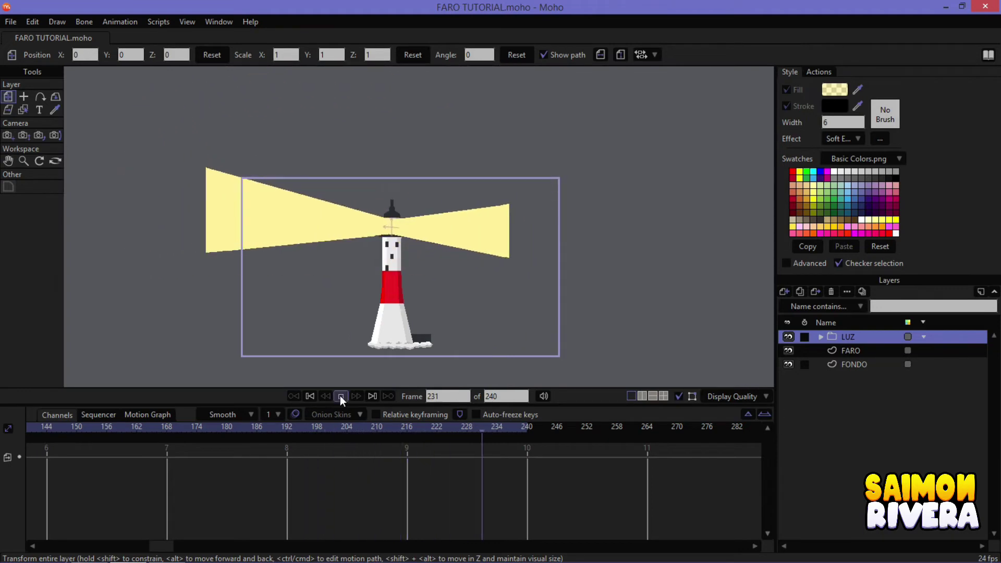
click(340, 396)
click(310, 396)
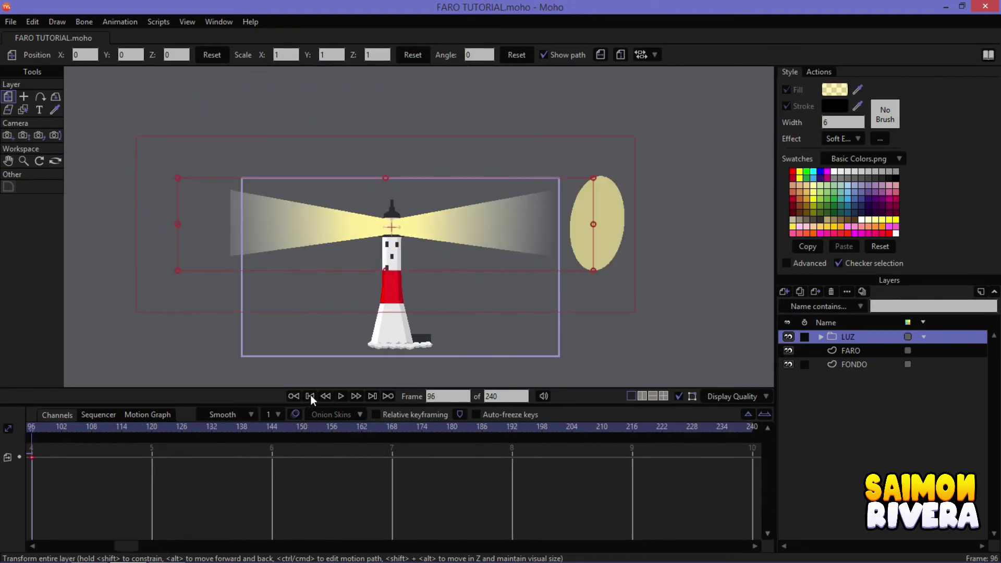
click(831, 338)
click(852, 365)
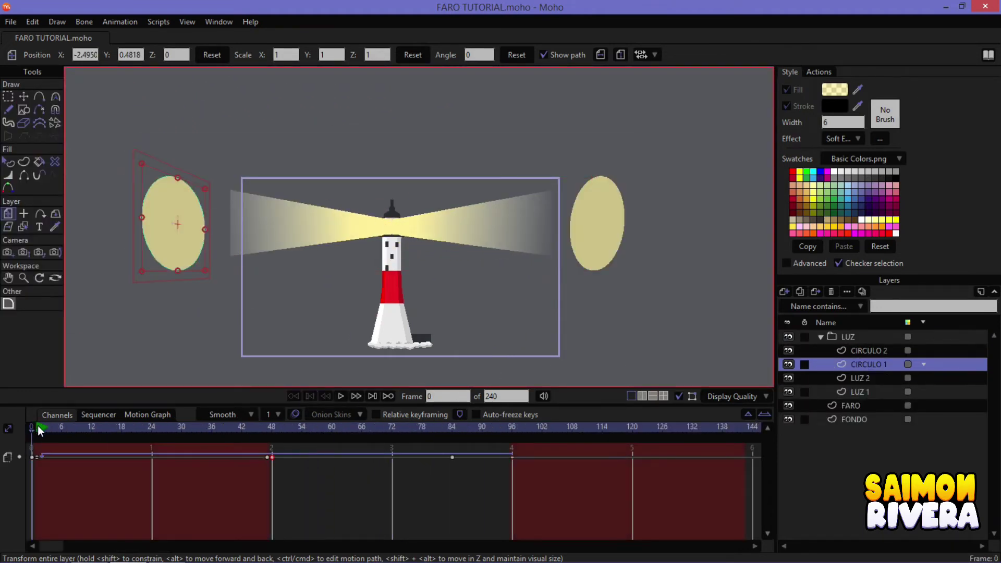
Record a CIRCULO 1 key at frame 65 and enlarge the glow ellipse around frame 80
drag(37, 426, 271, 429)
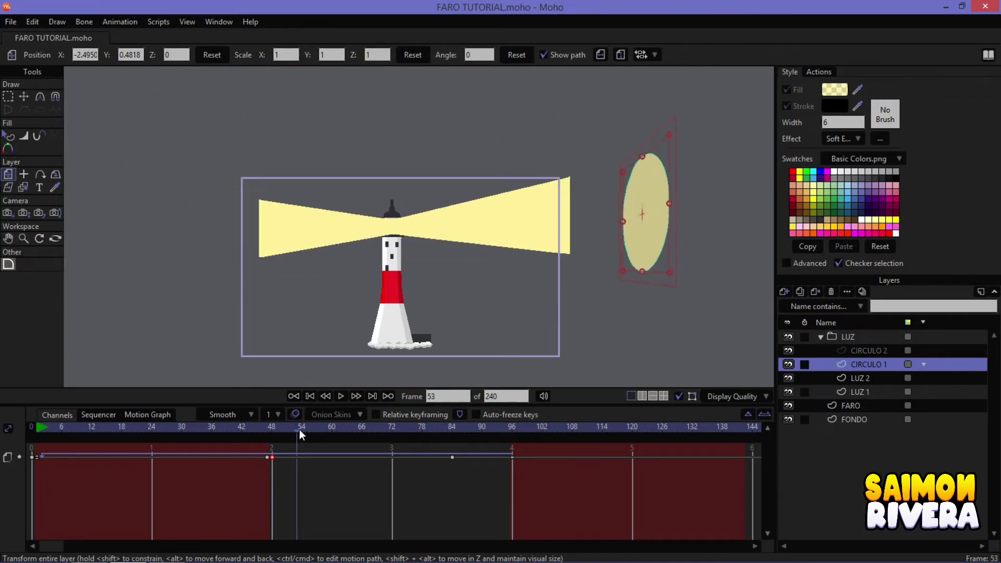
drag(300, 429, 356, 434)
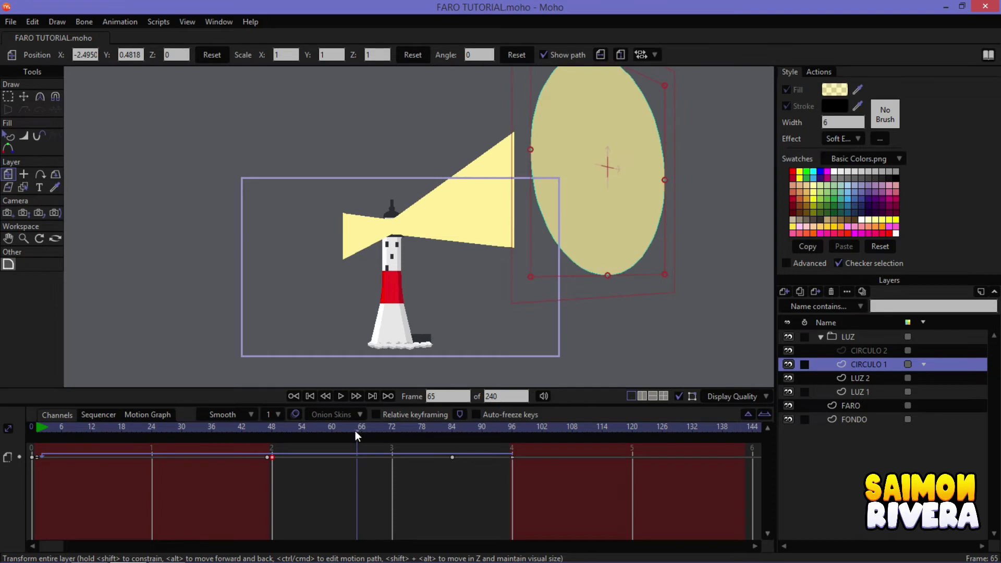
click(665, 275)
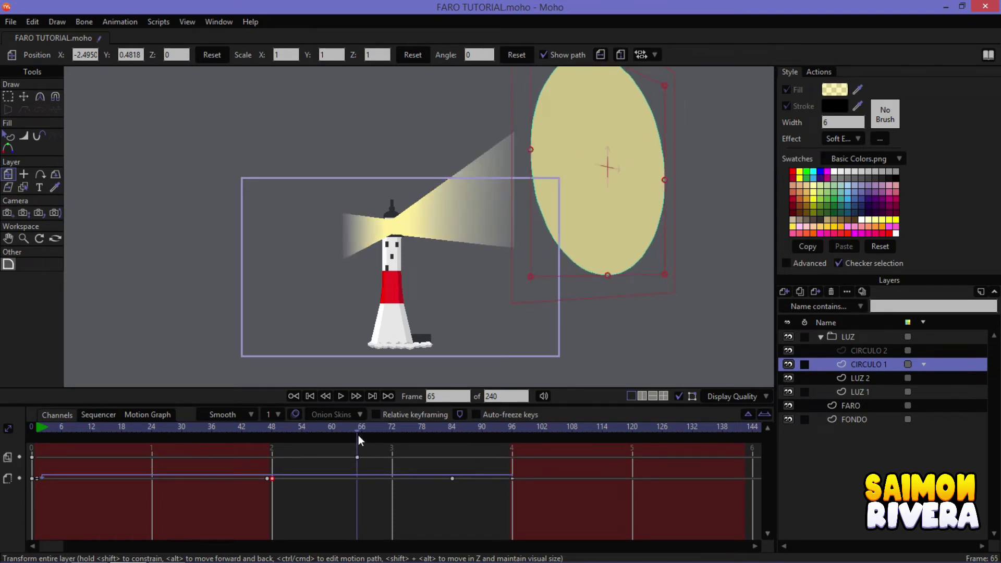
drag(358, 435, 434, 426)
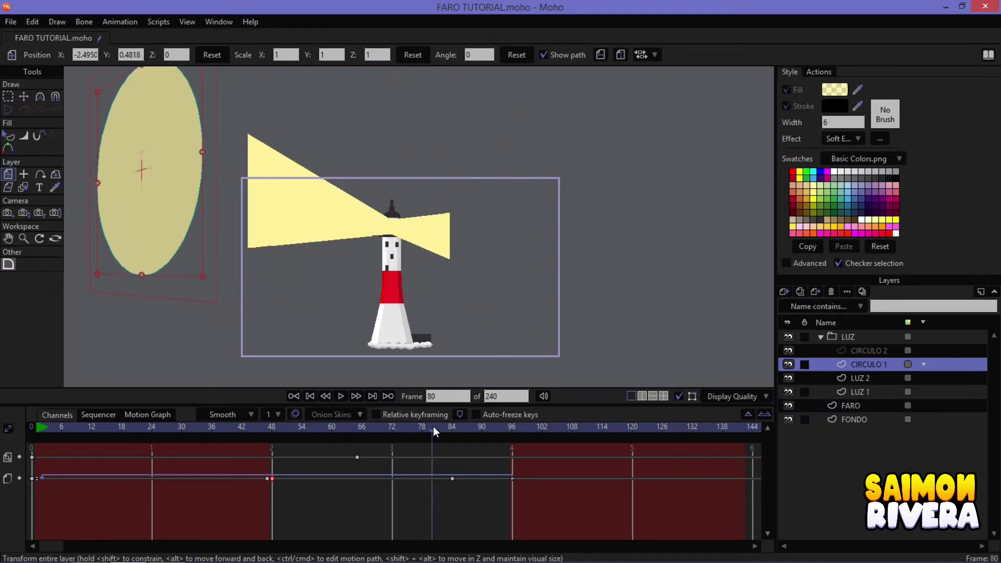
drag(205, 280, 230, 293)
drag(275, 424, 447, 416)
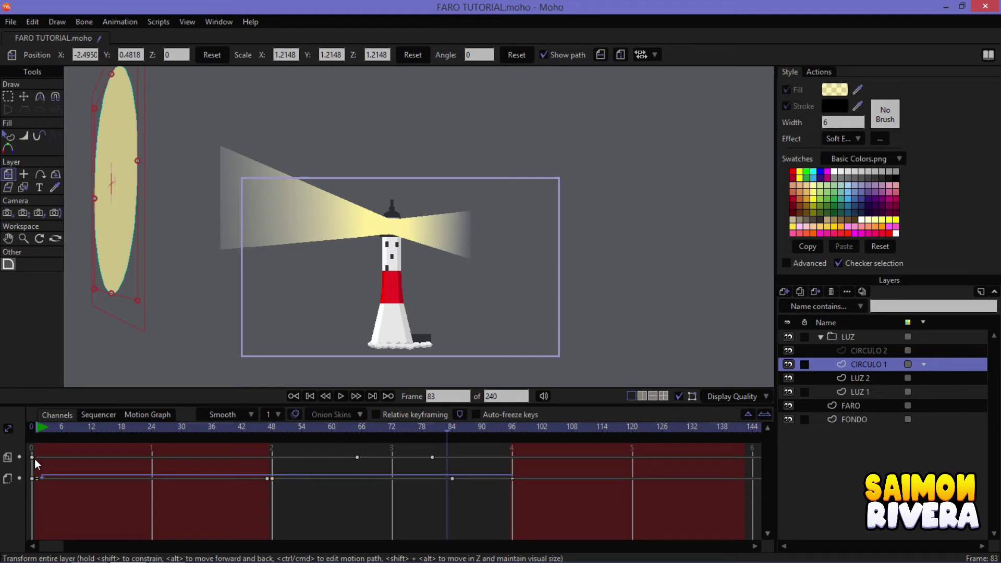
click(272, 431)
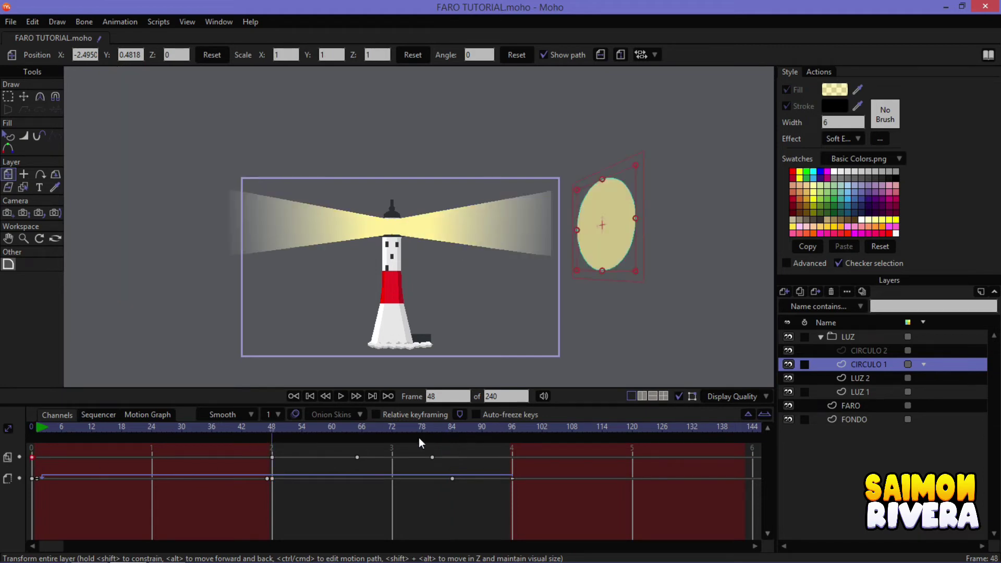
drag(445, 434, 511, 439)
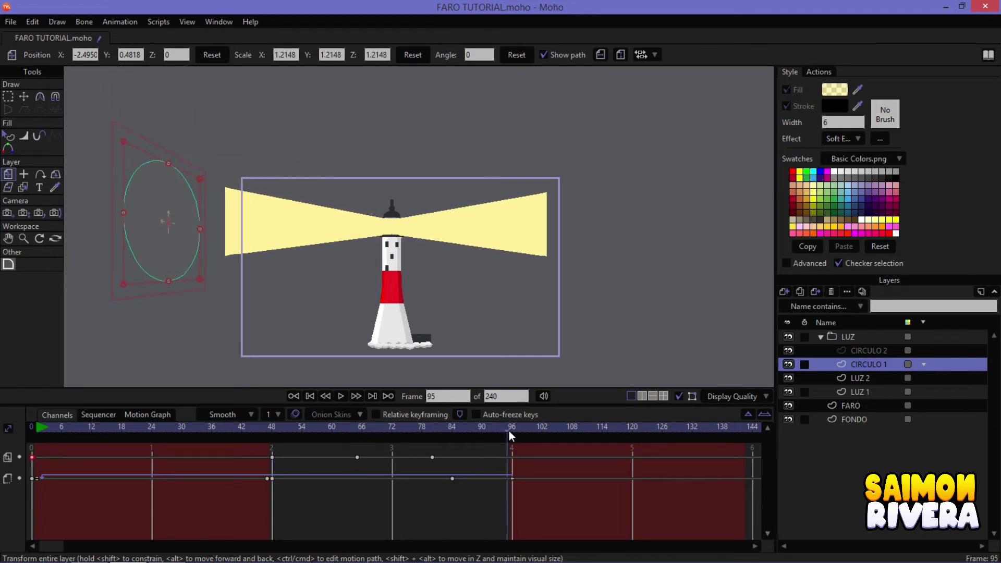
Set the frame-96 keyframe to Cycle back to absolute frame 66
right_click(515, 458)
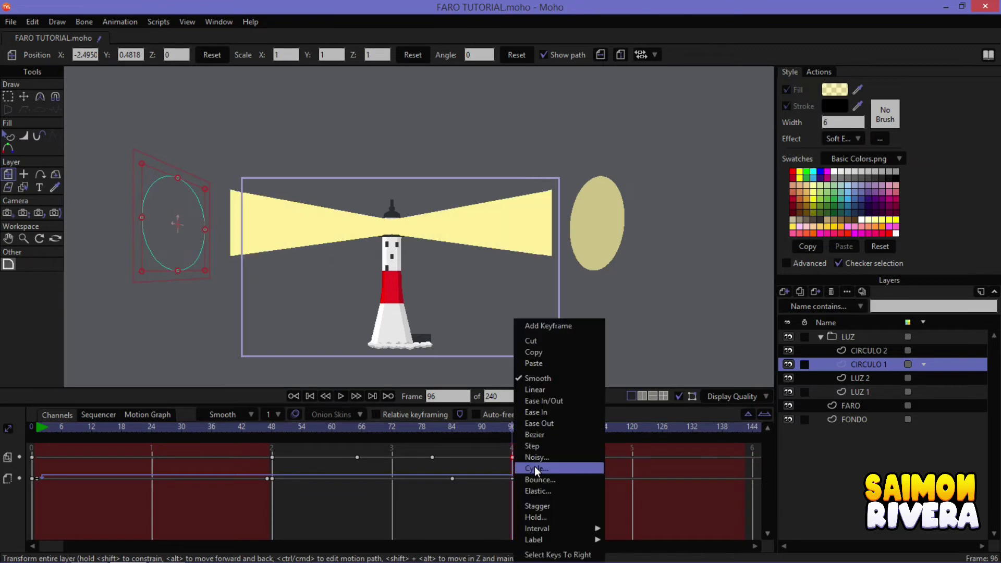
click(534, 466)
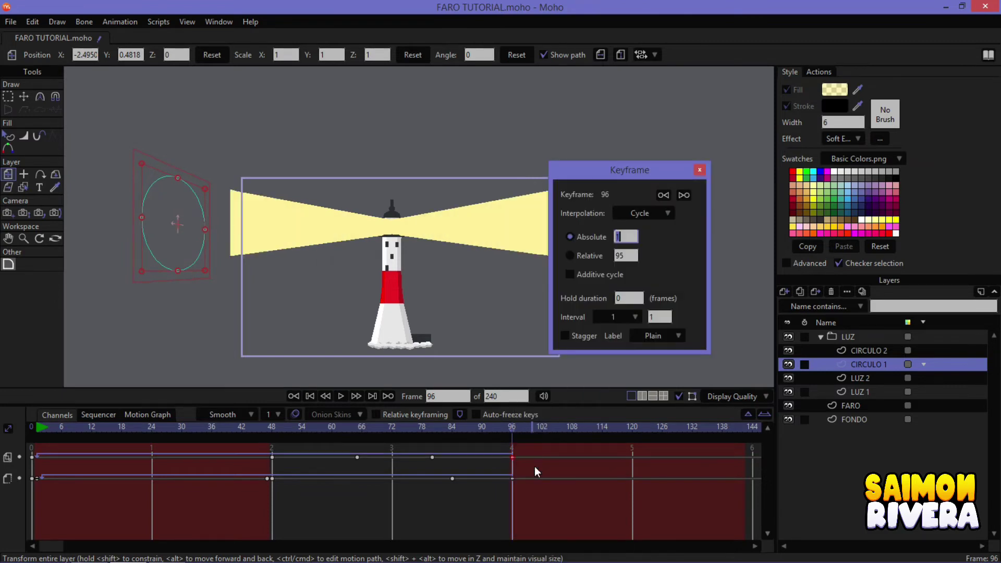
click(358, 430)
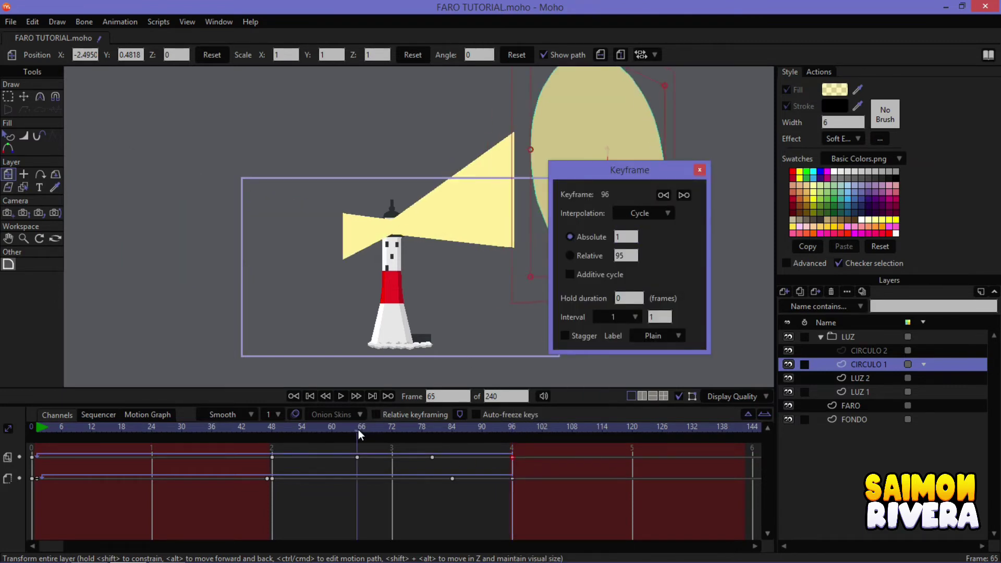
drag(358, 430, 360, 430)
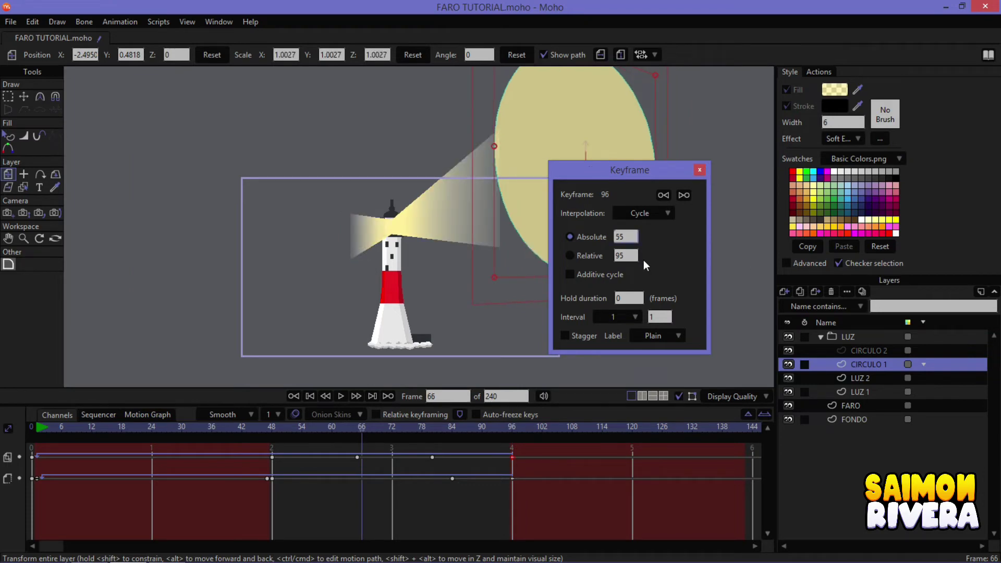
click(699, 170)
Play the glow cycle from the start, then select CIRCULO 2 at frame 1
click(31, 429)
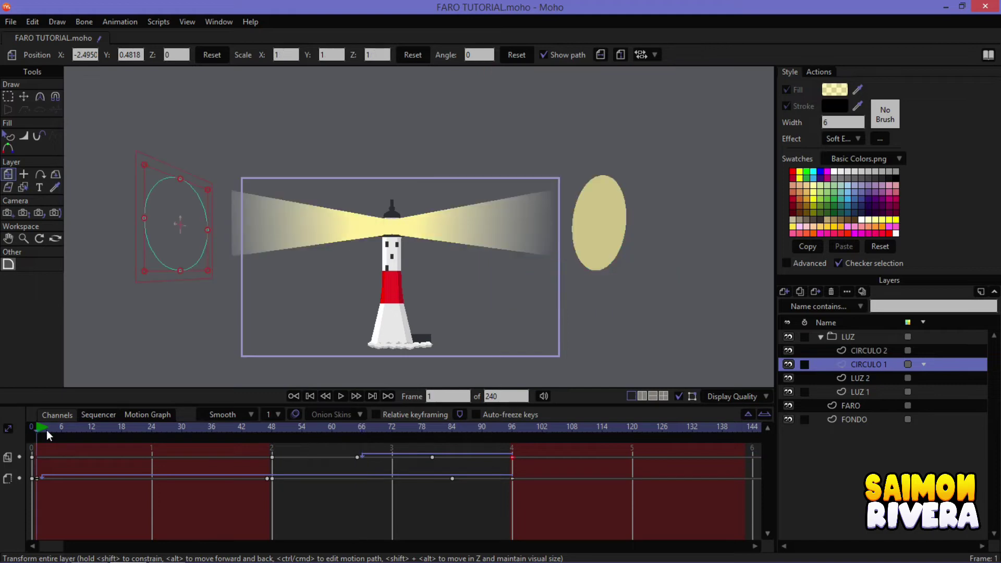
click(342, 396)
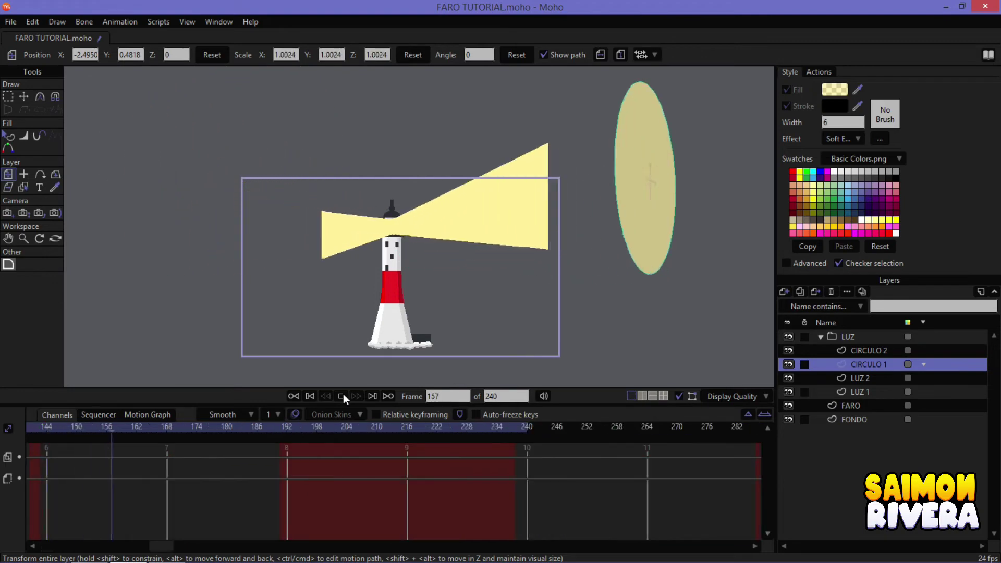
click(342, 396)
click(310, 397)
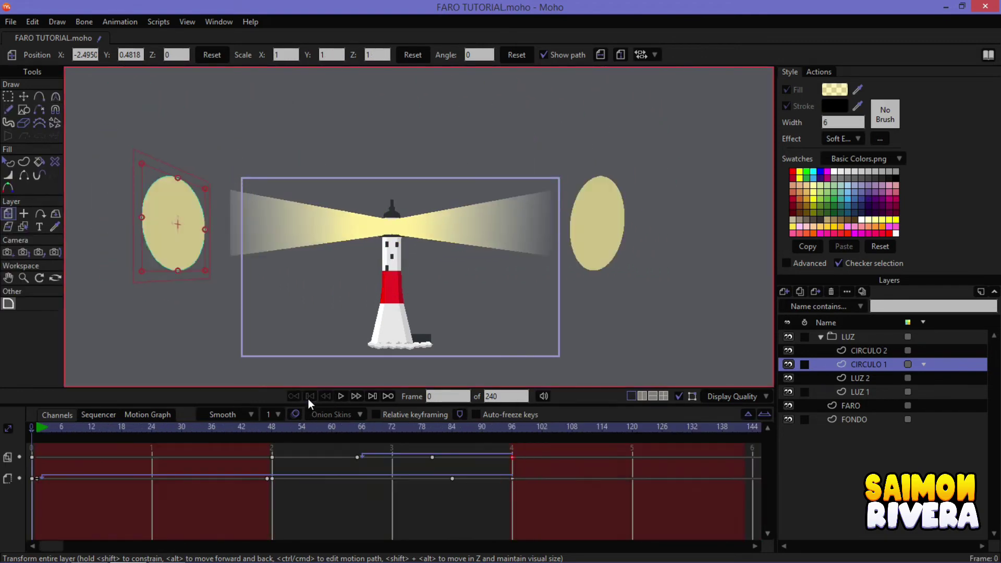
click(876, 350)
click(36, 431)
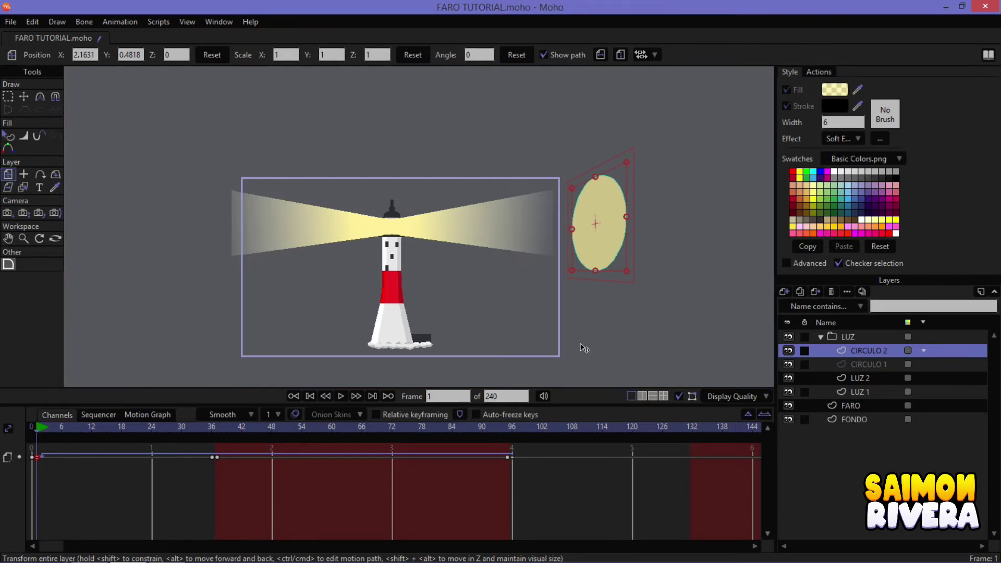
Key the CIRCULO 2 ellipse's size at frames 1, 14 and 33
click(629, 277)
mouse_move(51, 427)
mouse_down()
mouse_move(116, 427)
mouse_move(102, 437)
mouse_up()
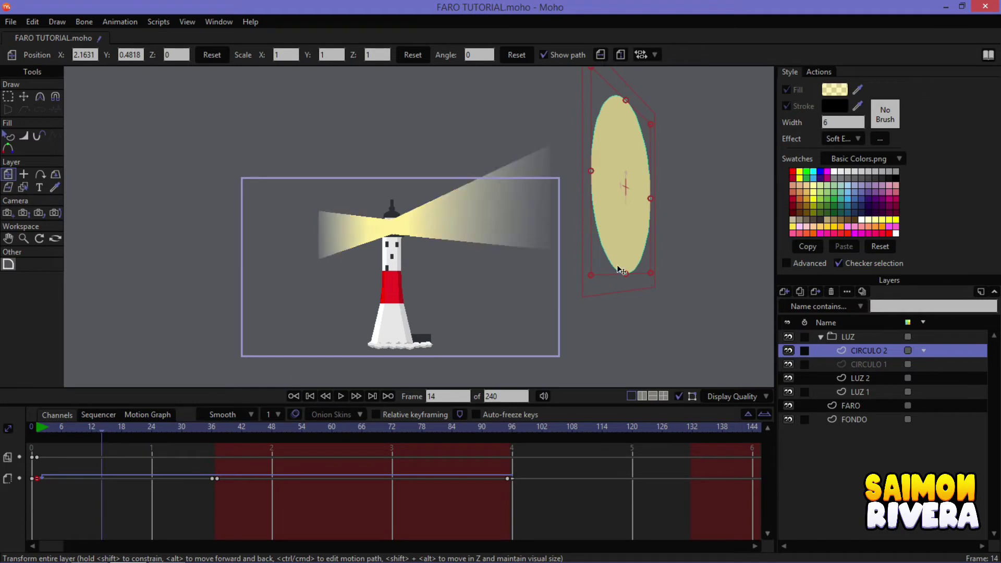
click(598, 278)
drag(102, 431, 192, 418)
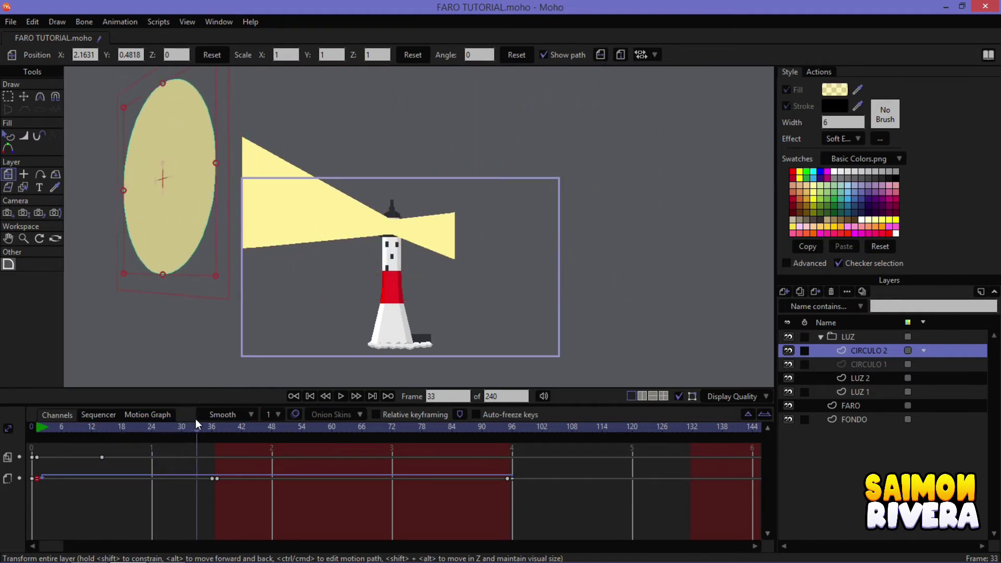
click(197, 427)
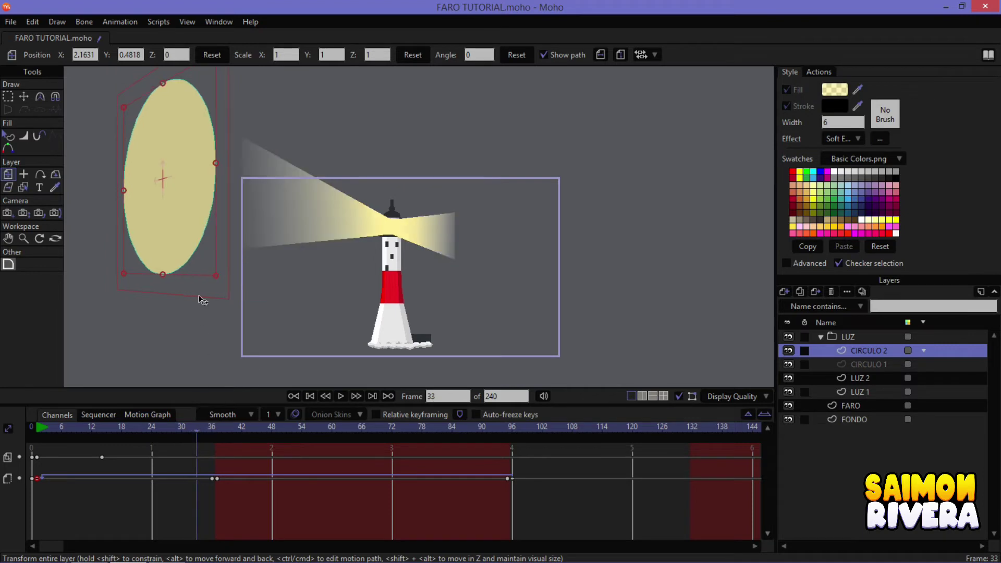
drag(213, 277, 227, 286)
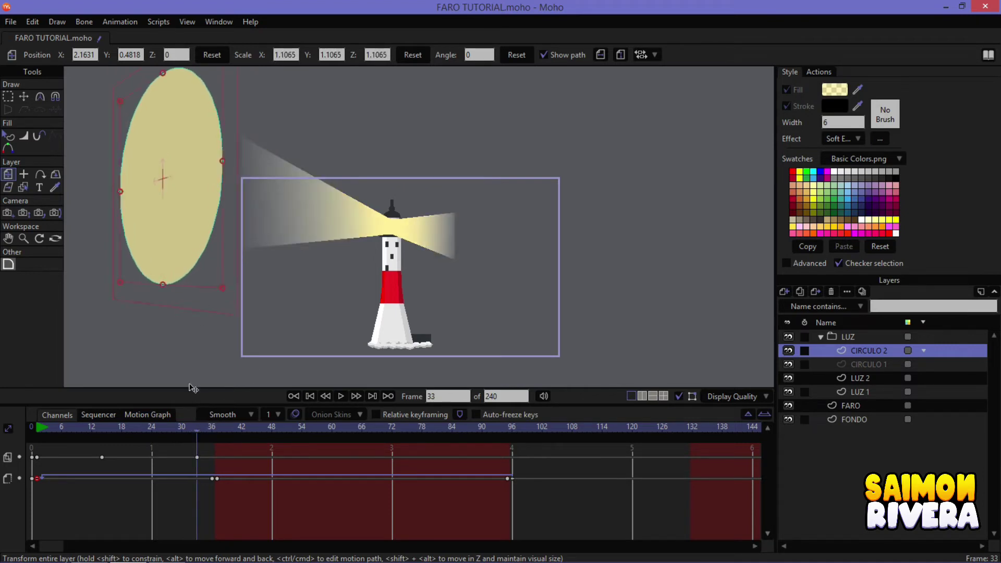
Make the frame-36 keyframe cycle, then play to check both ellipses pulsing
right_click(198, 457)
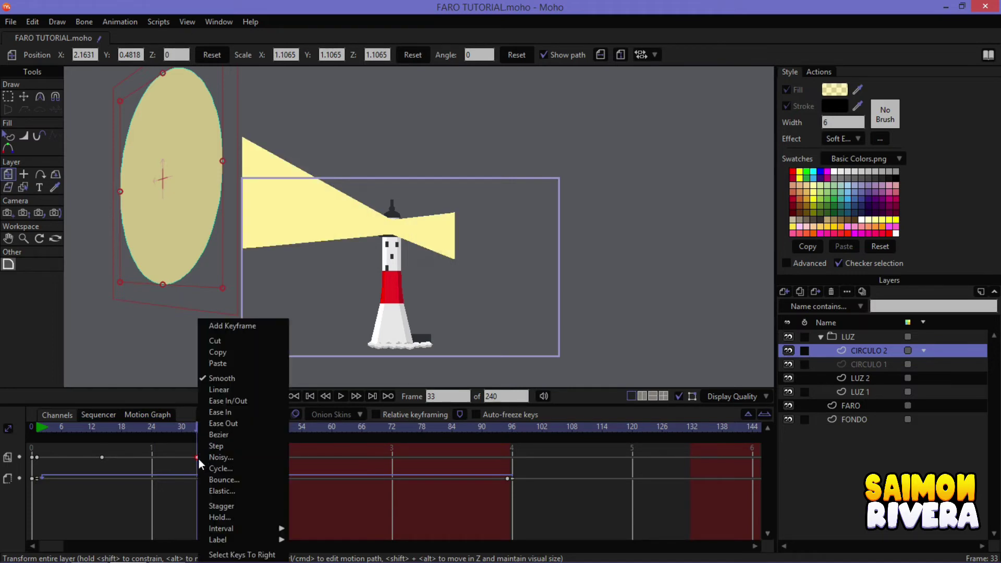
key(Escape)
drag(196, 426, 211, 426)
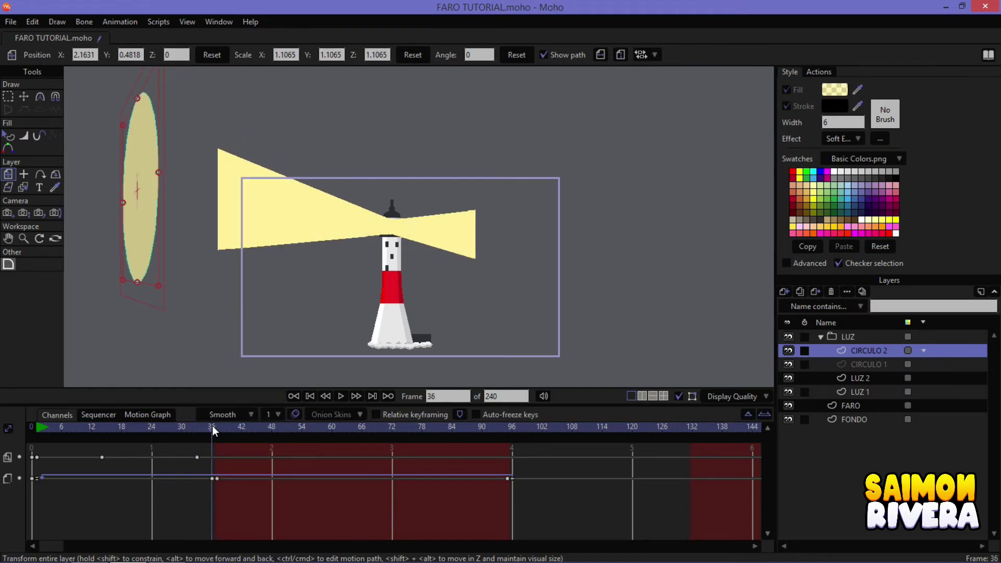
click(36, 457)
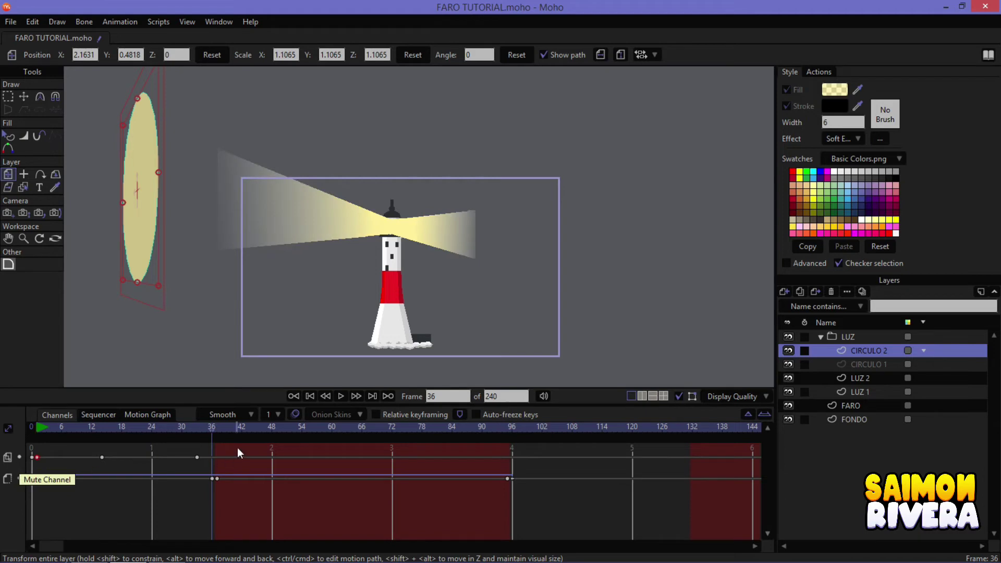
right_click(211, 458)
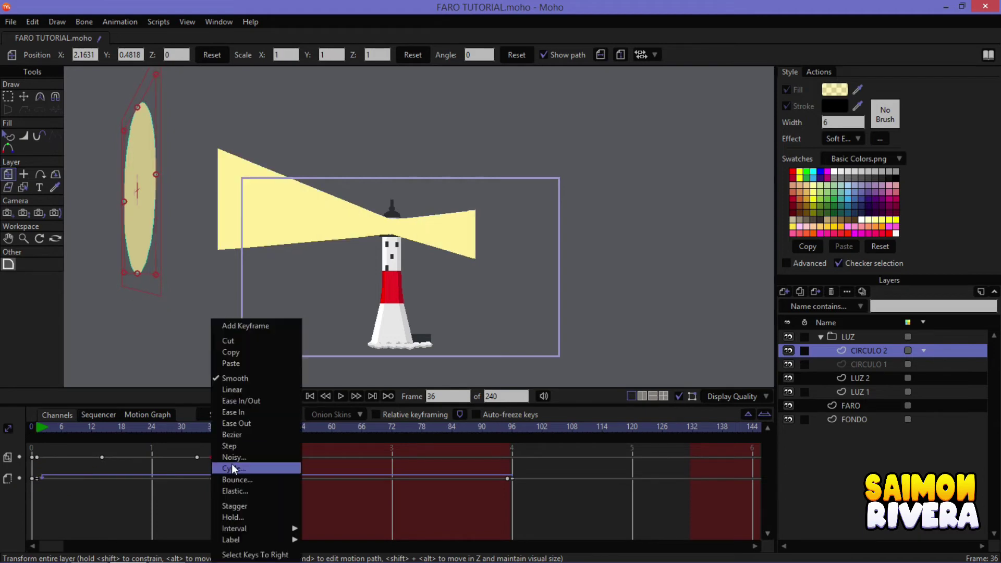
key(Return)
click(701, 172)
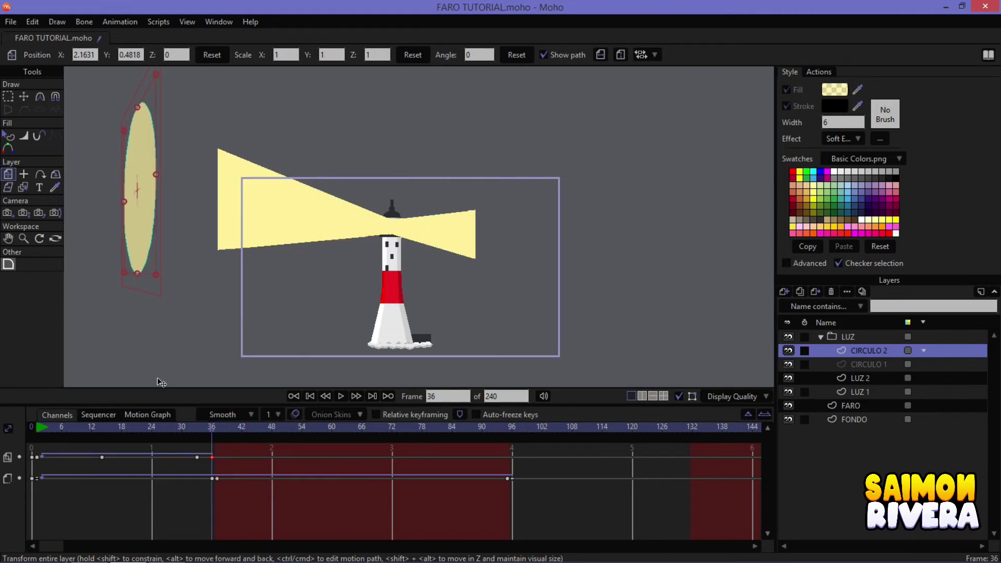
click(341, 396)
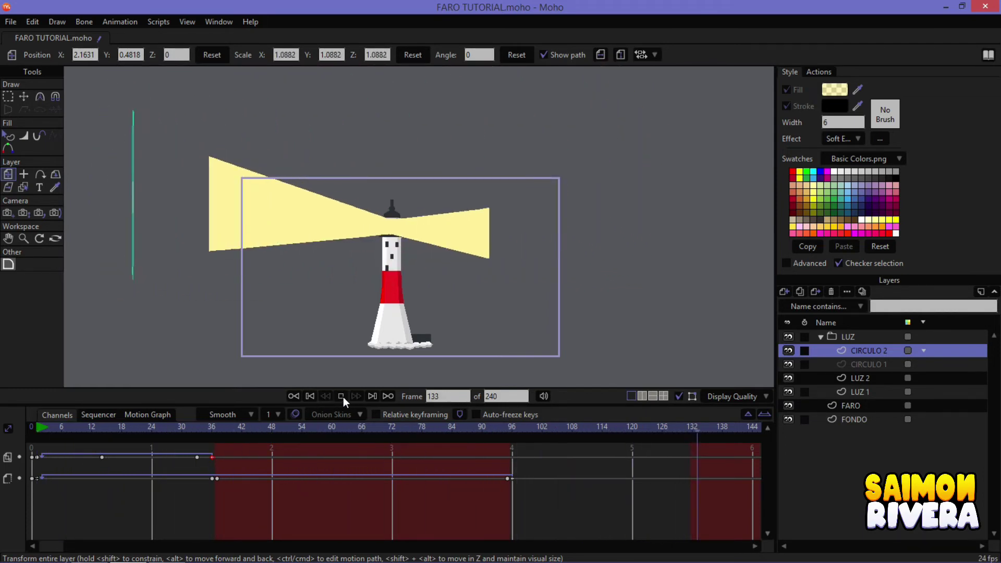
Stop playback and render a Ctrl+R preview of the current frame
click(340, 397)
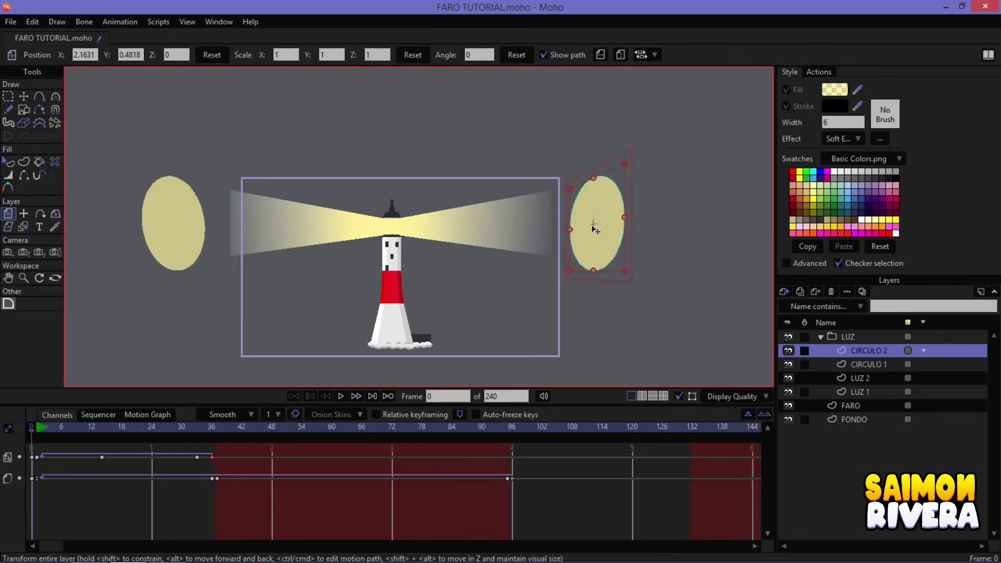
scroll(596, 230, up, 2)
key(ctrl+r)
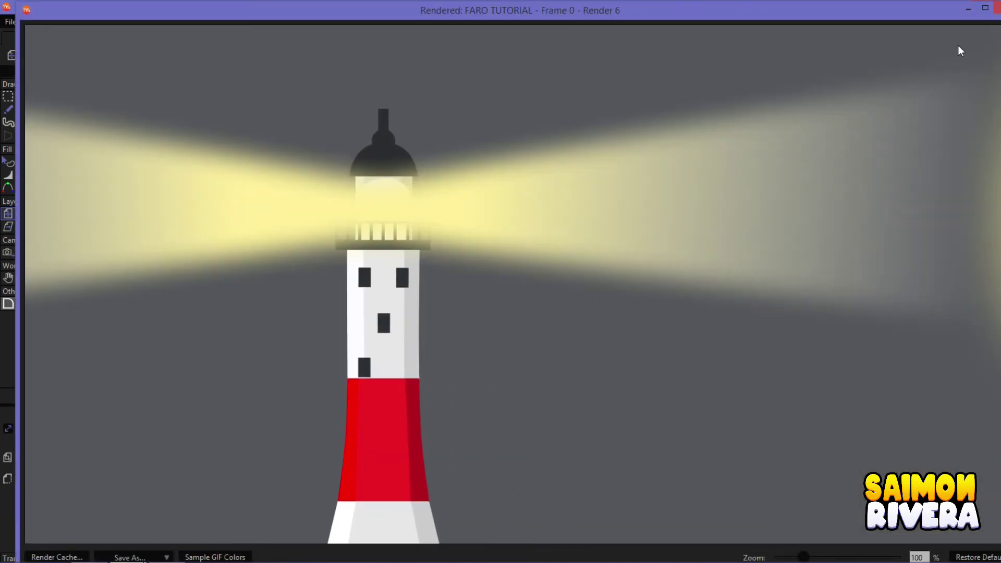
click(985, 9)
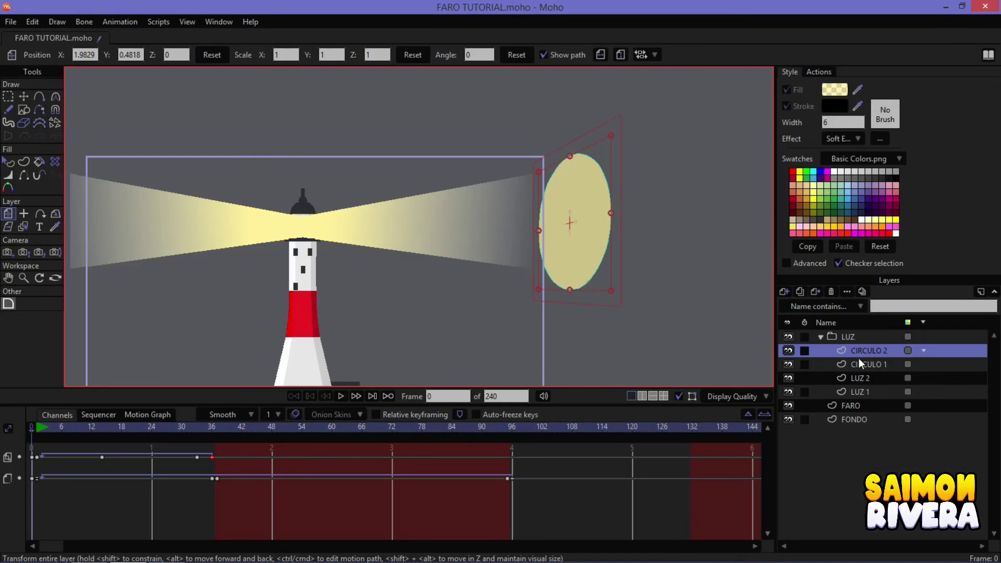
Move the CIRCULO 1 ellipse right toward the lighthouse and collapse the LUZ group
click(860, 363)
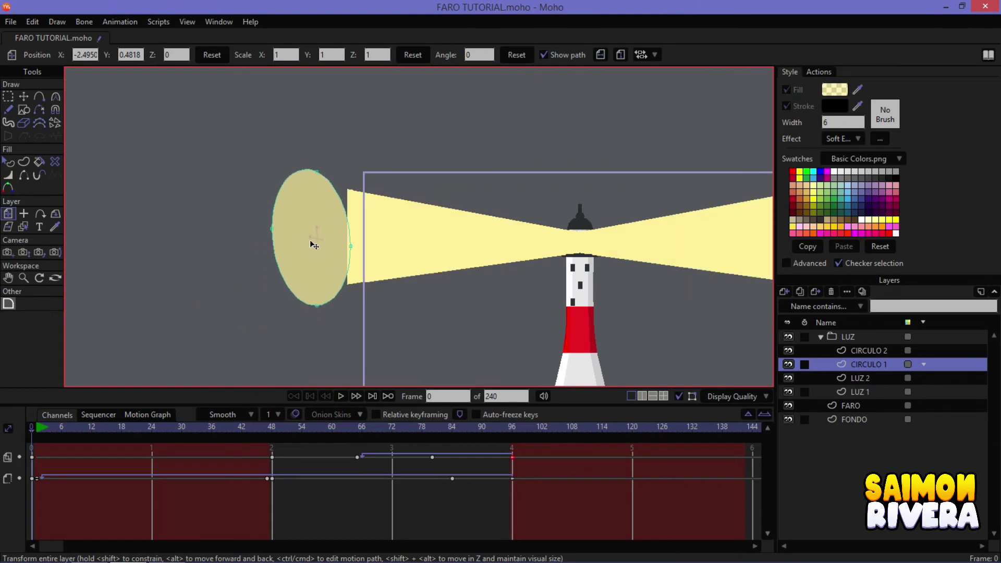
drag(312, 244, 356, 248)
scroll(307, 234, down, 3)
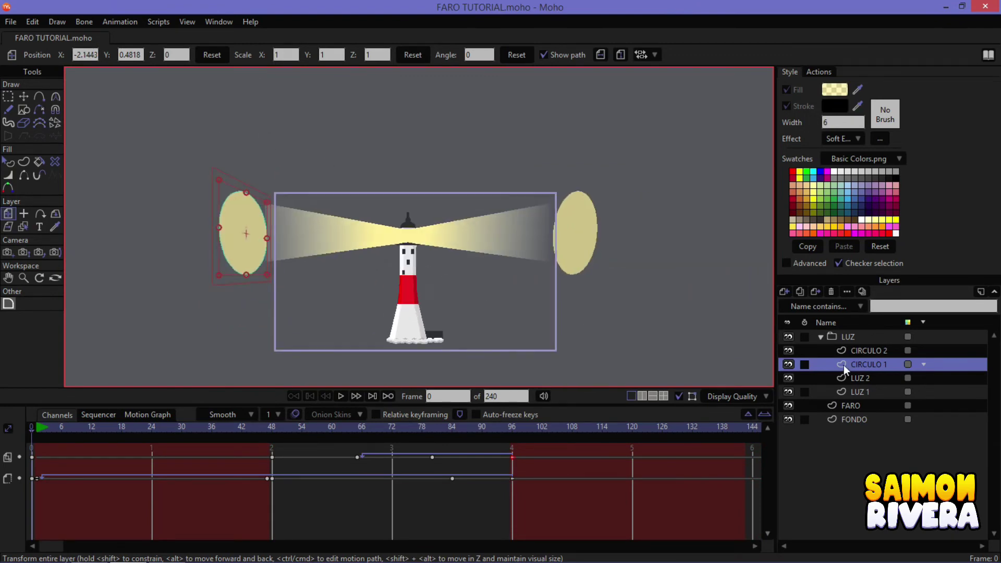
click(833, 338)
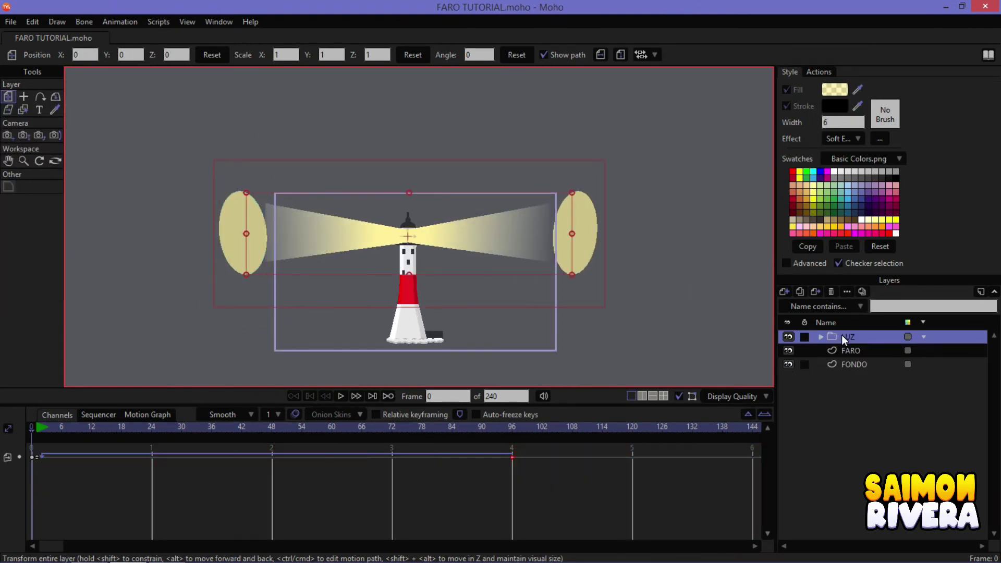
Set the LUZ layer's blur radius to 35 and render a preview
double_click(841, 336)
key(BackSpace)
key(BackSpace)
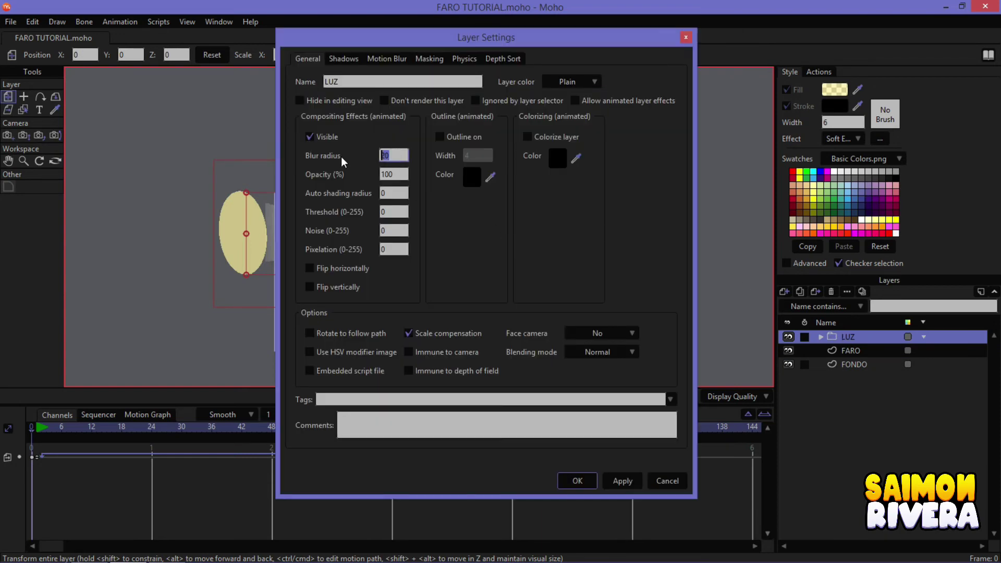
text(35)
click(577, 481)
key(ctrl+r)
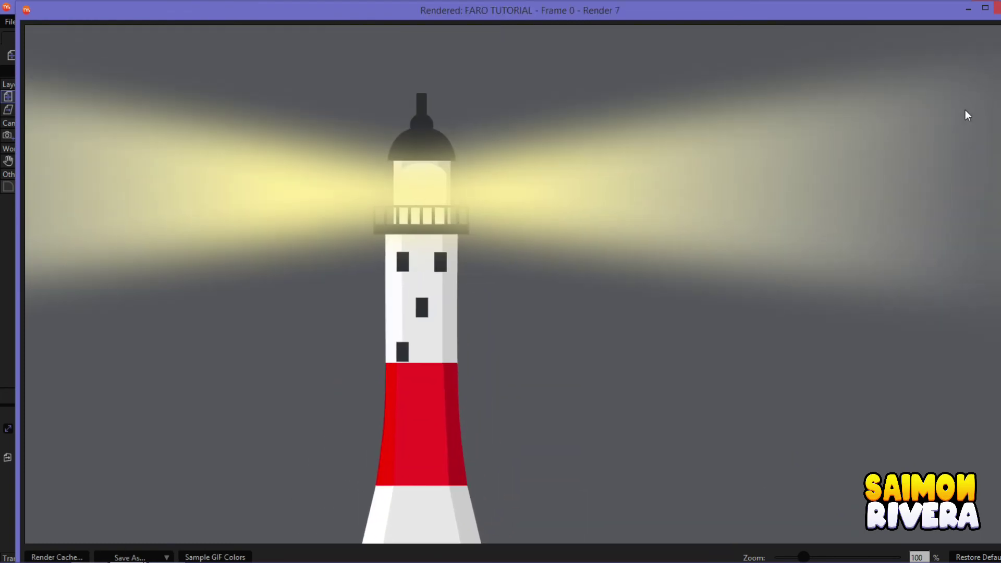
click(985, 8)
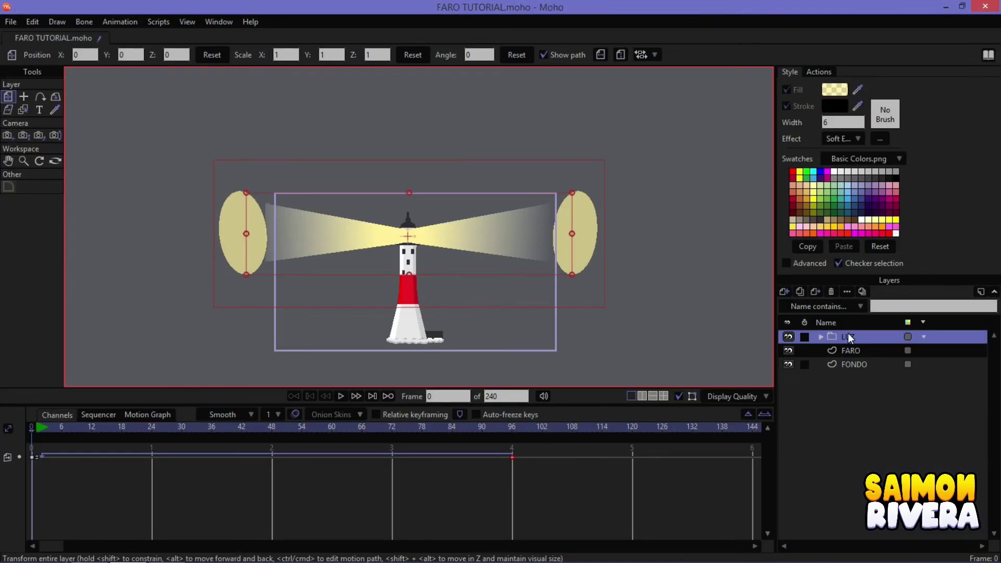
Change LUZ to blur radius 45 and 85% opacity, then render a full-screen preview
double_click(849, 338)
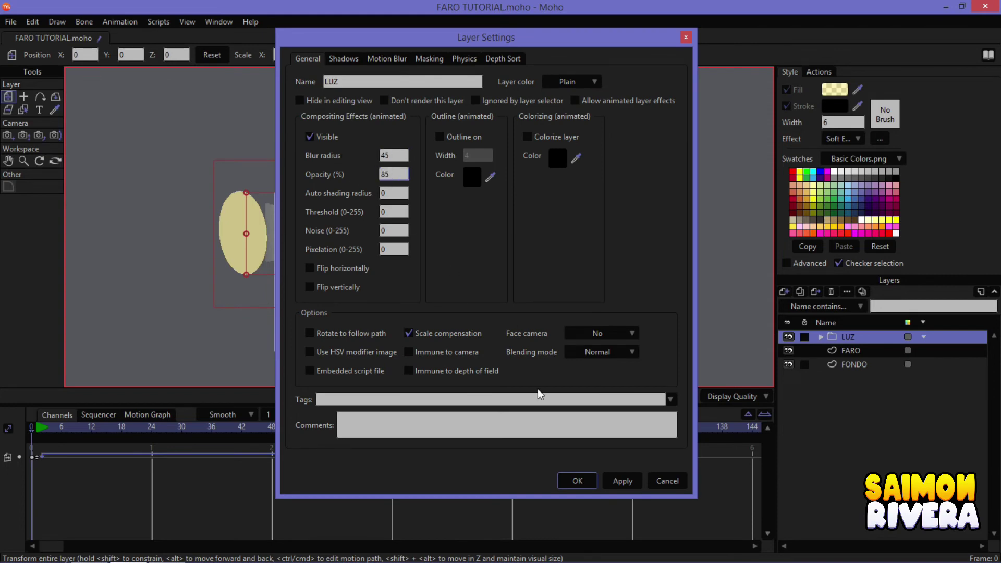
click(577, 482)
key(ctrl+r)
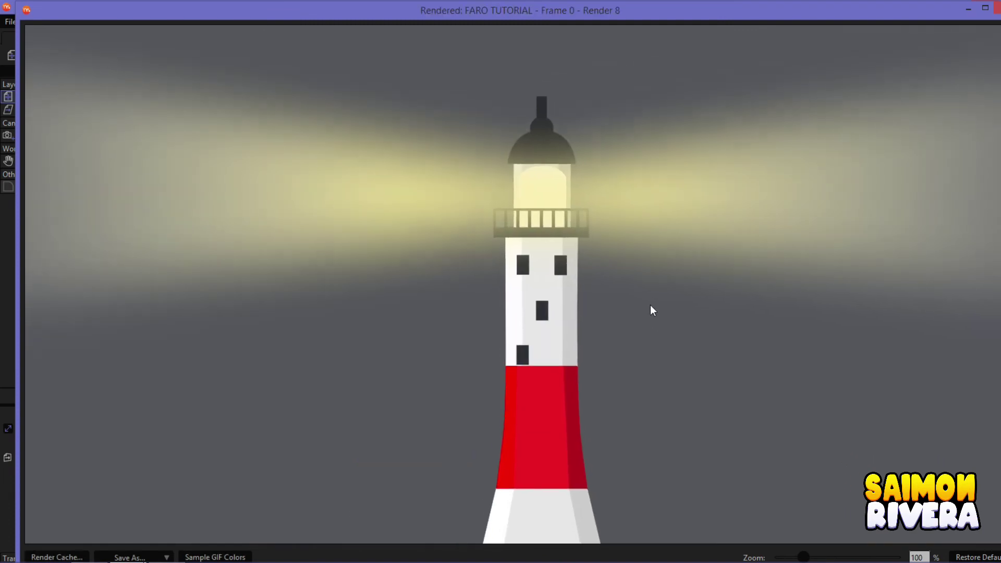
double_click(937, 14)
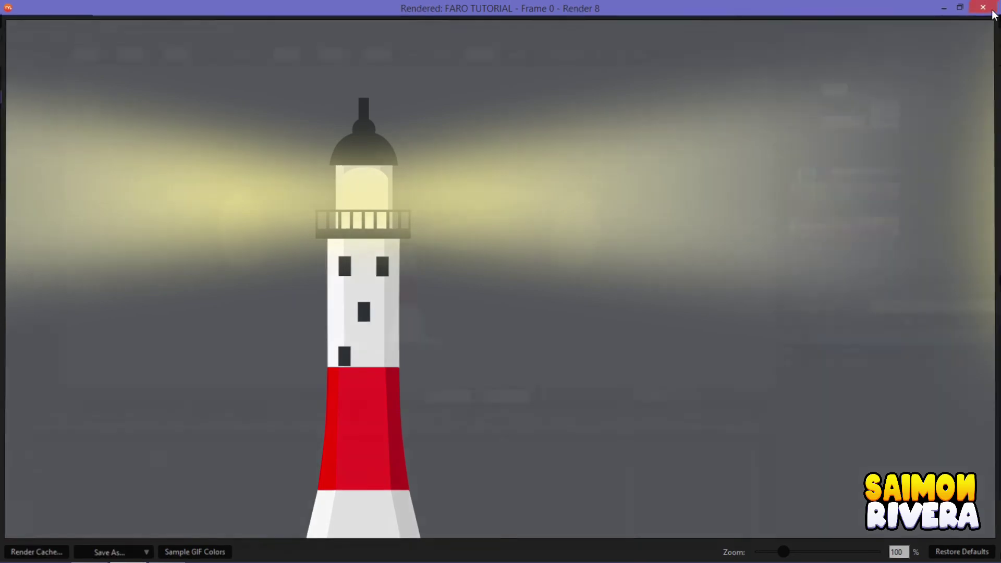
click(993, 8)
Add a group layer named FARO and move the LUZ and FARO layers into it
click(784, 292)
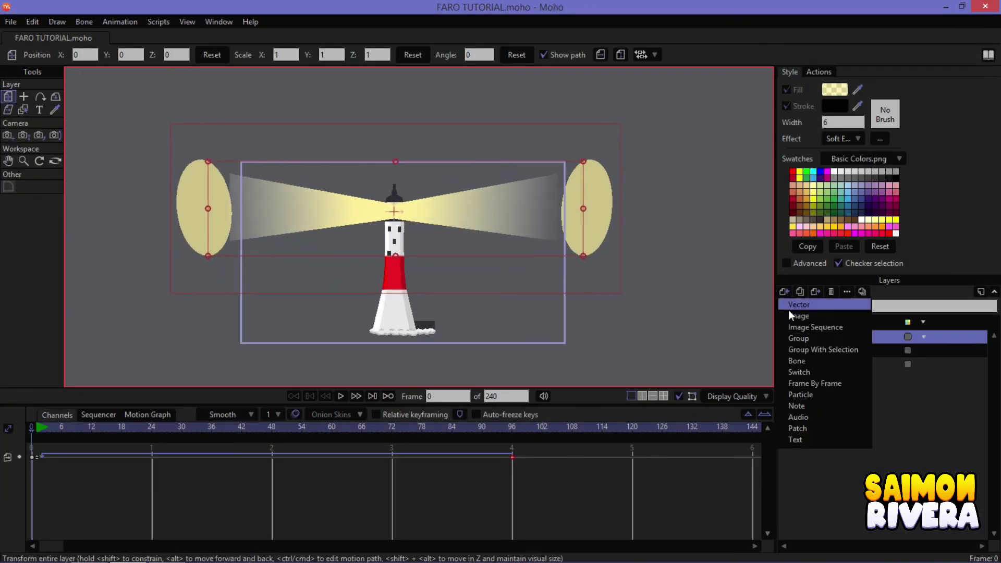
click(848, 339)
text(FARO)
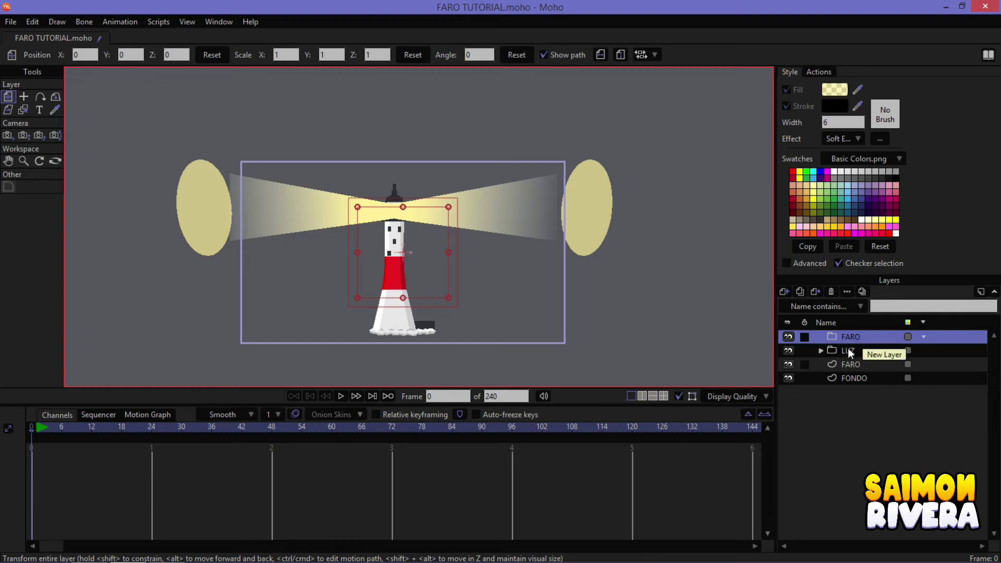
click(848, 349)
ctrl+click(847, 364)
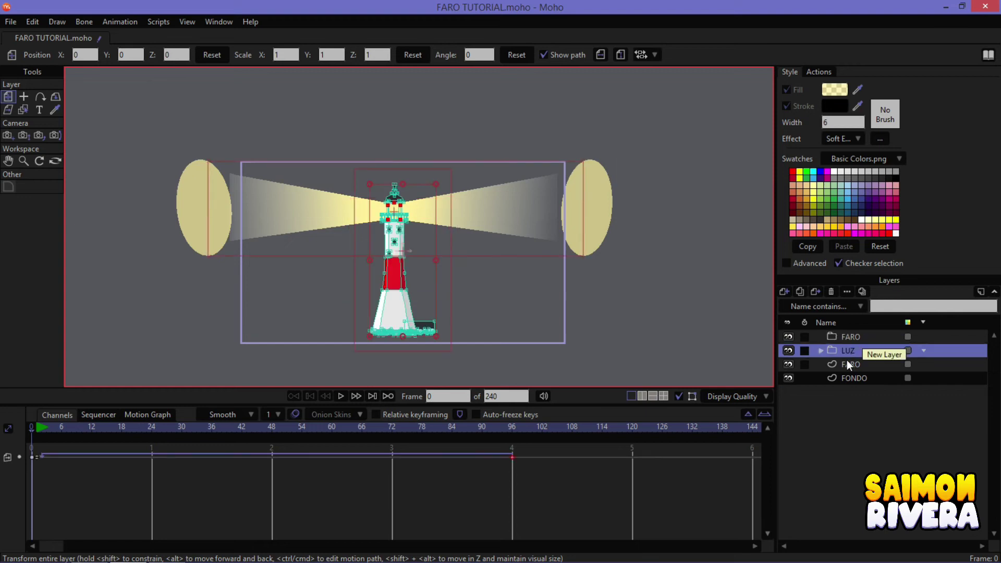
drag(860, 345, 817, 338)
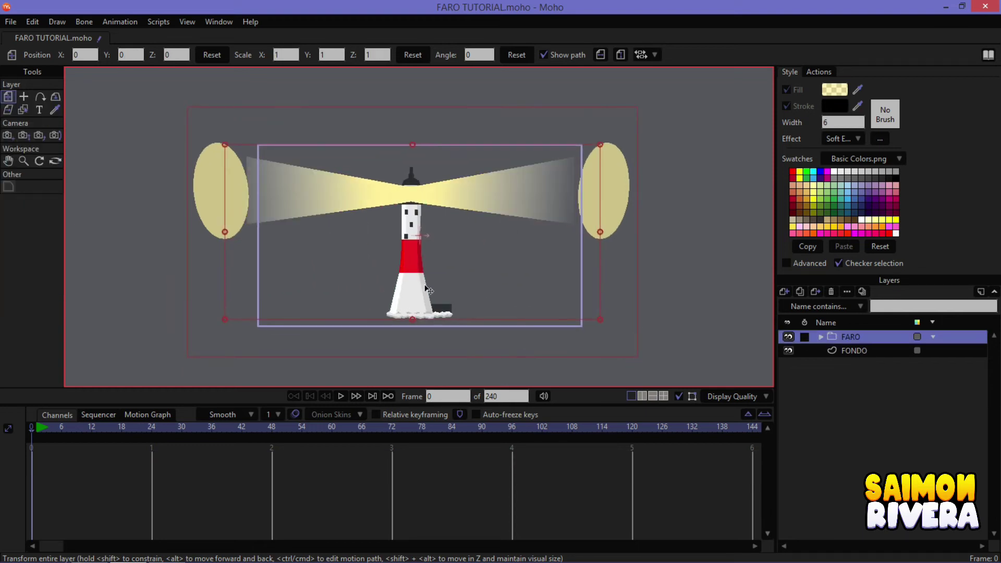
Scale the FARO group up to 1.0207, nudge it lower, and play the animation
click(415, 292)
drag(603, 153, 605, 150)
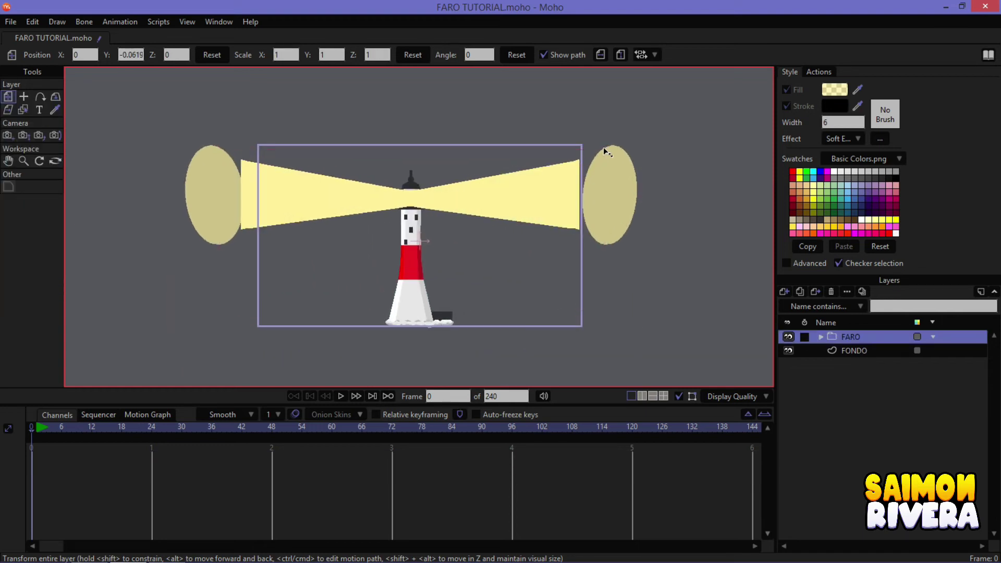
click(395, 280)
click(344, 396)
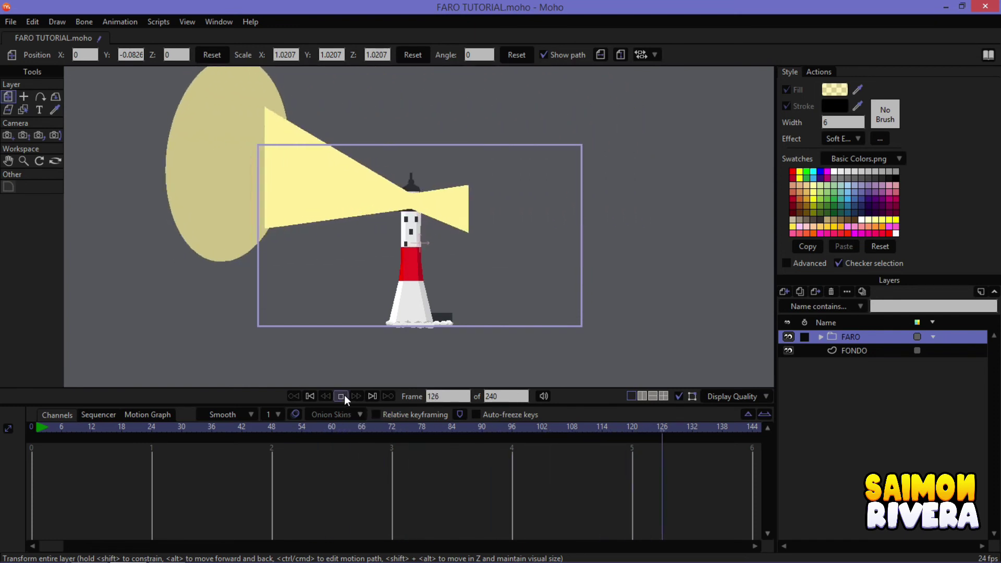
click(344, 396)
drag(210, 434, 391, 426)
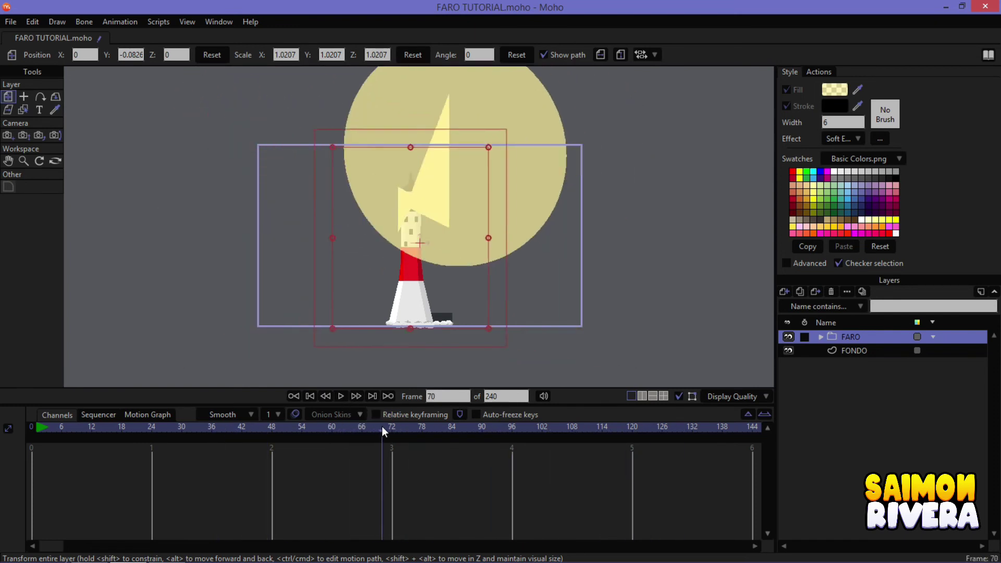
key(ctrl+r)
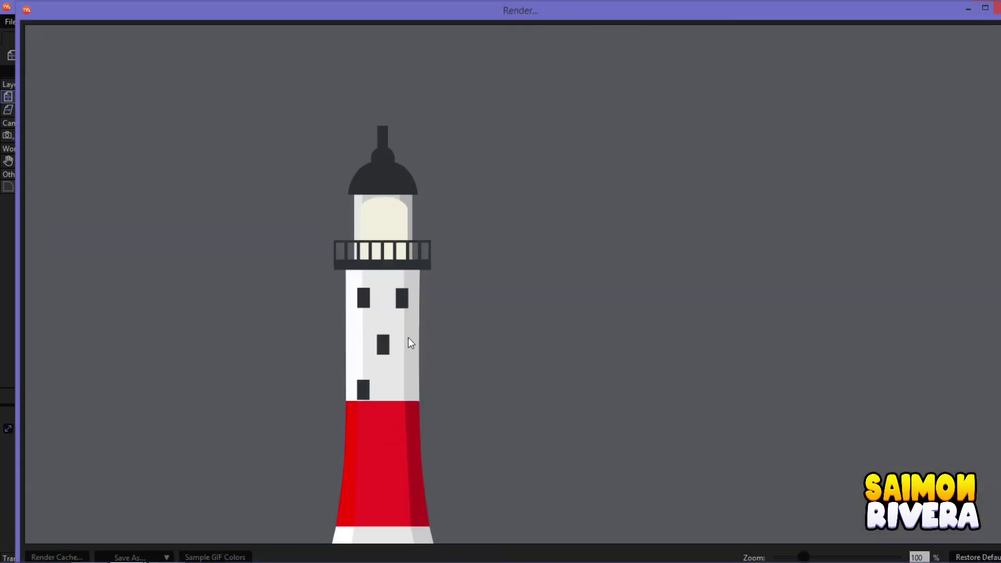
mouse_move(583, 361)
mouse_down()
mouse_move(757, 314)
mouse_move(452, 275)
mouse_up()
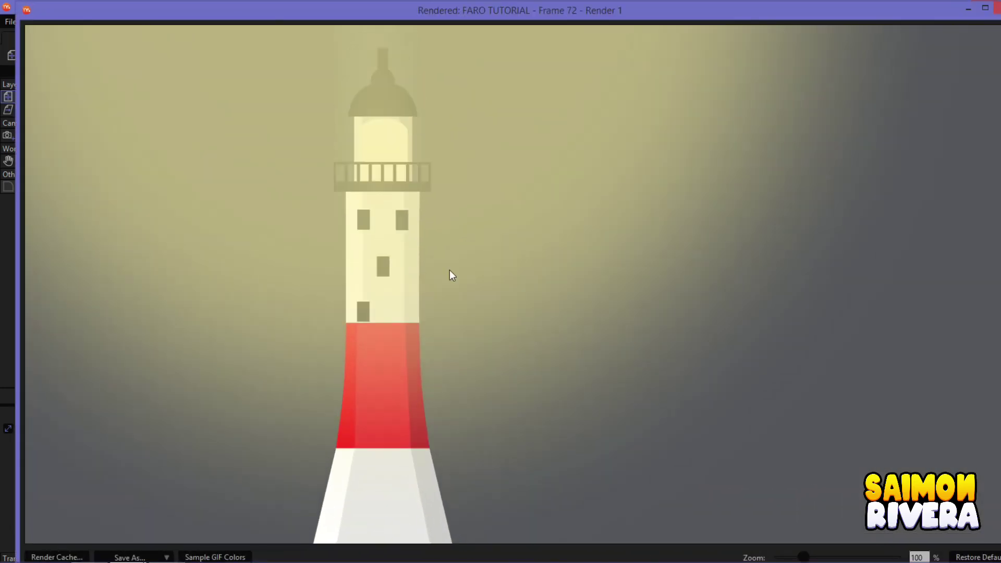
click(993, 11)
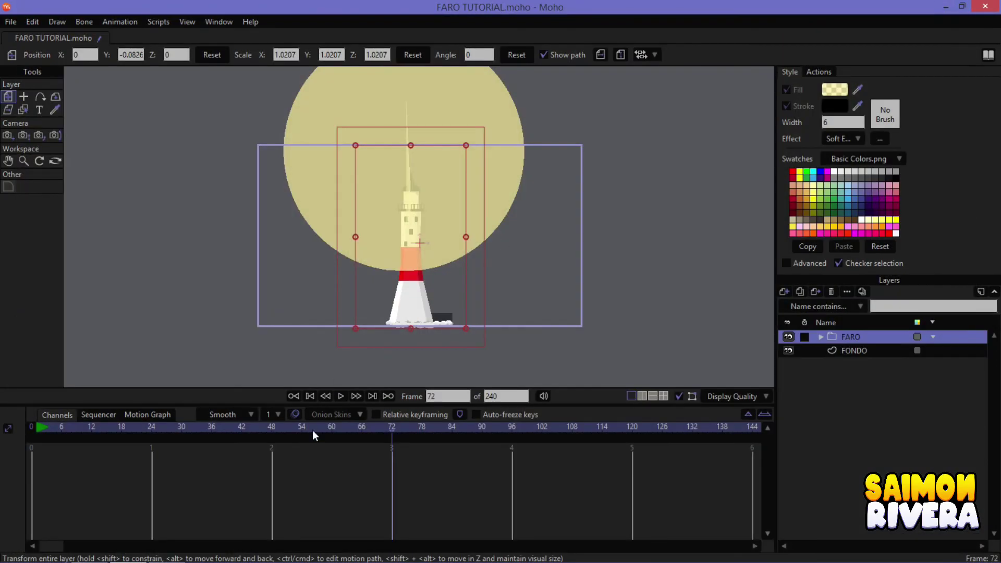
drag(415, 428, 437, 428)
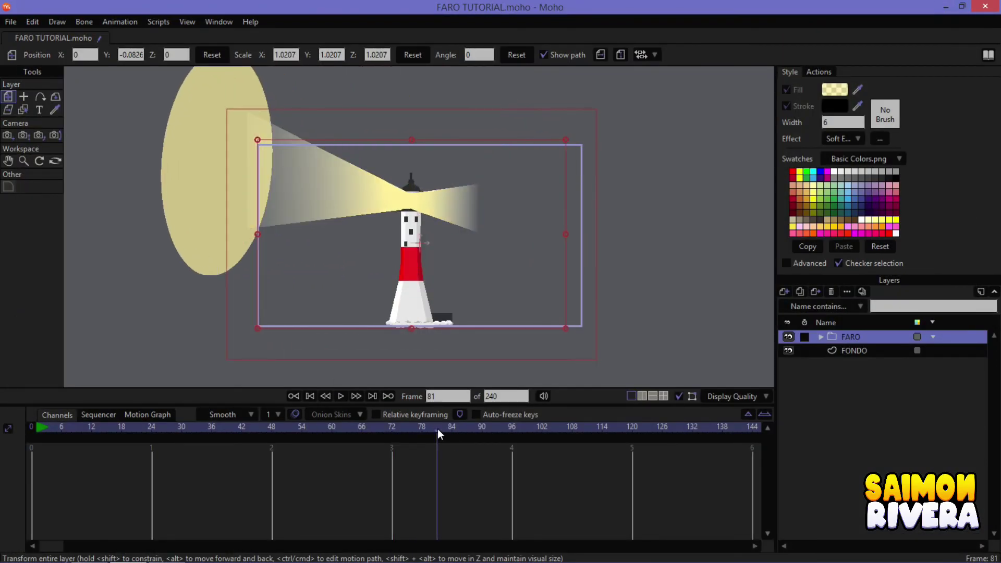
key(ctrl+r)
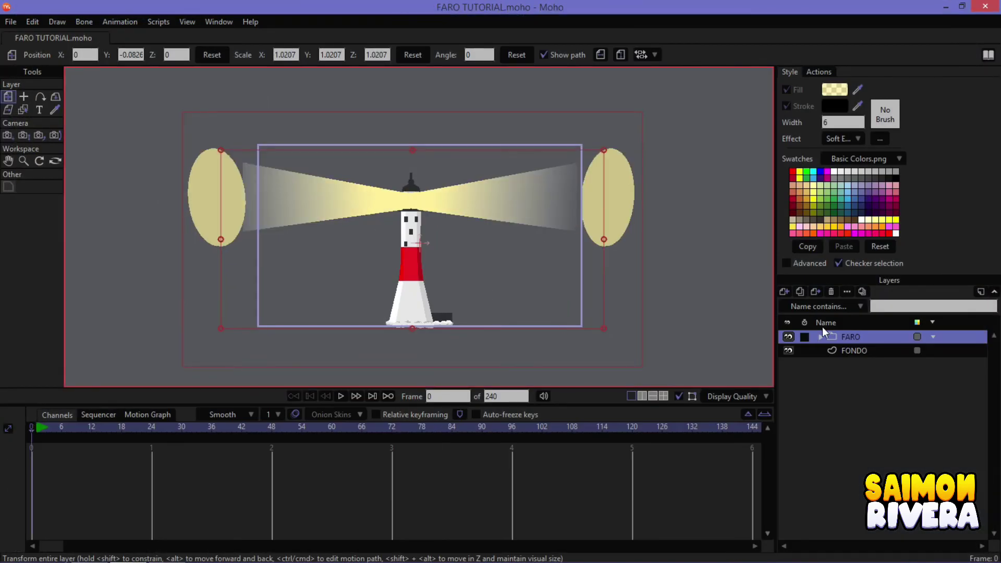
Duplicate FARO as FARO 2, set its blending mode to Multiply, and render a preview
click(803, 292)
click(847, 291)
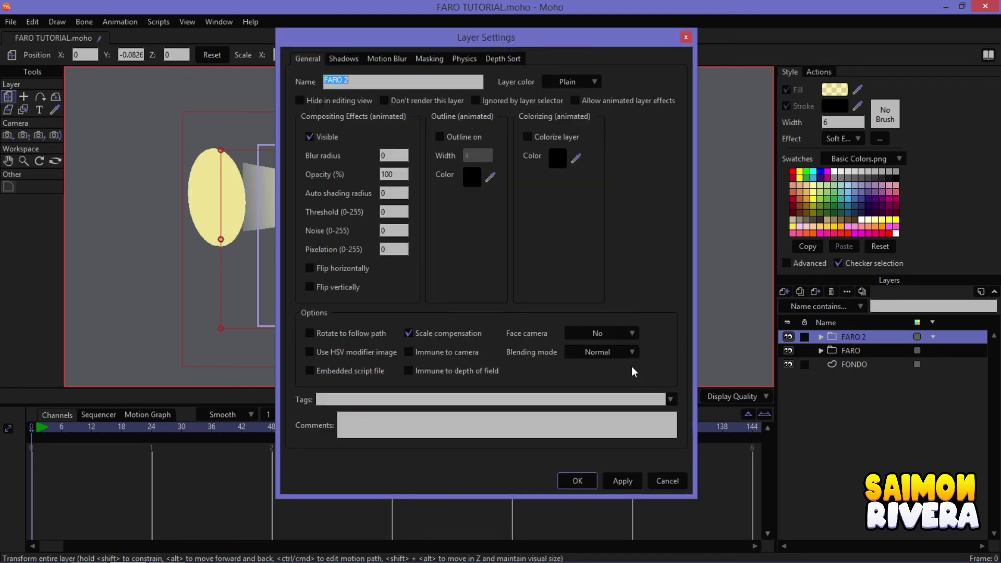
click(617, 352)
click(641, 378)
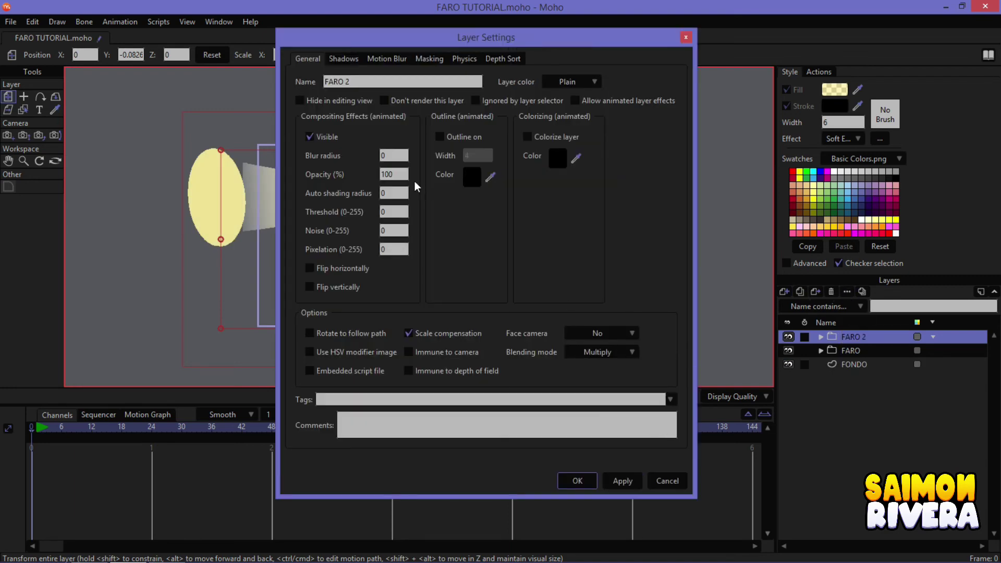
click(406, 179)
text(45)
click(577, 481)
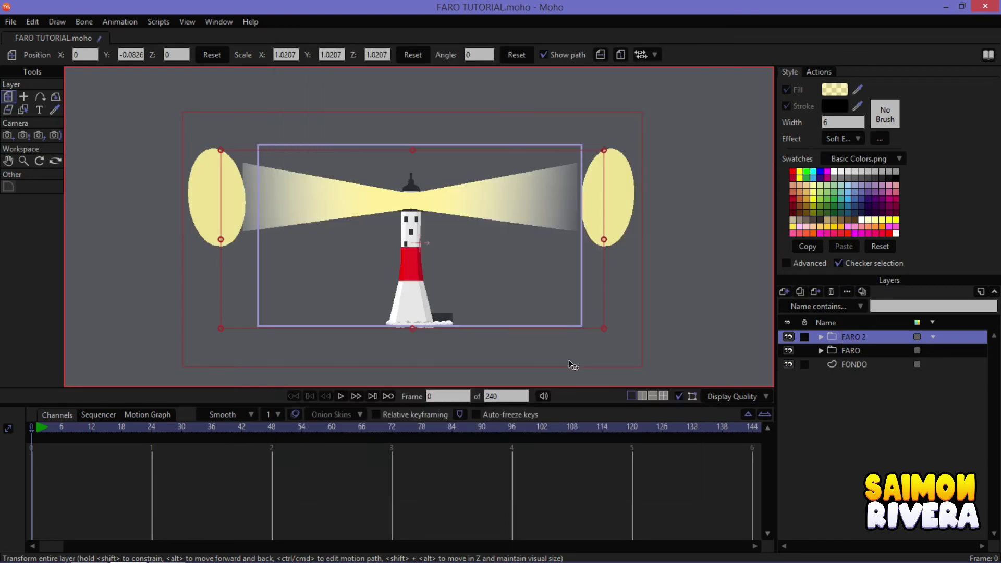
key(ctrl+r)
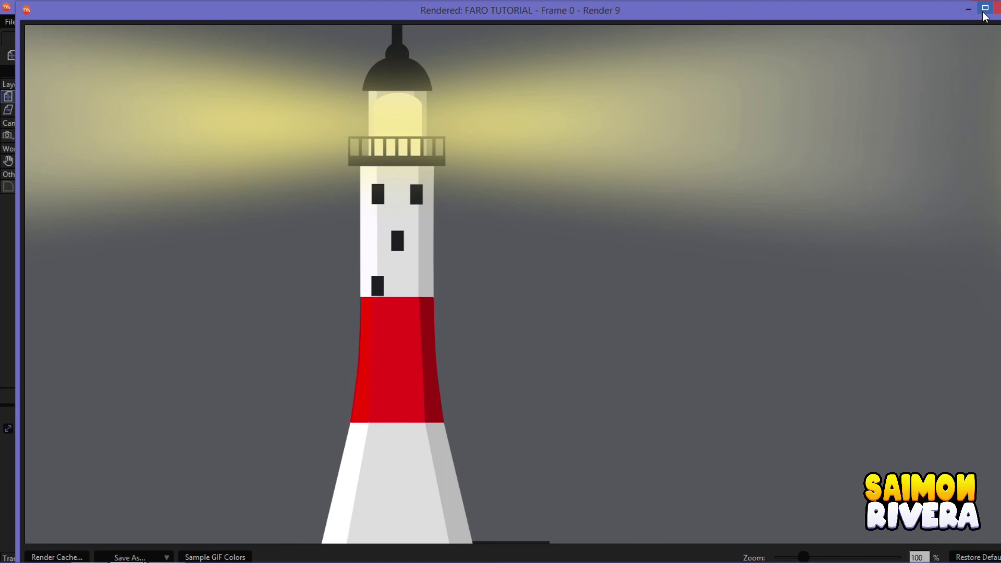
click(995, 8)
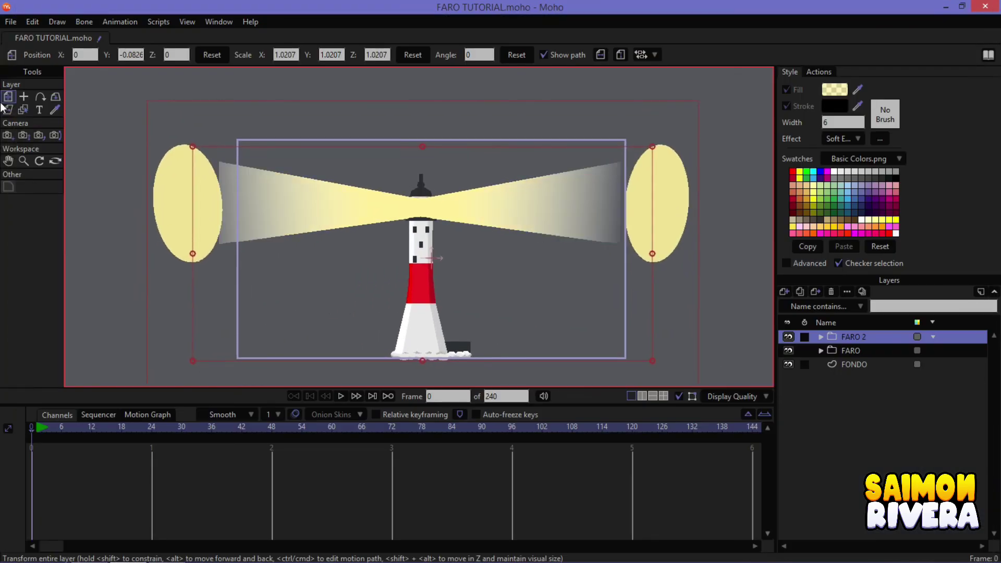
Enable blur and glow in the workspace preview quality, then play the beam animation
click(732, 396)
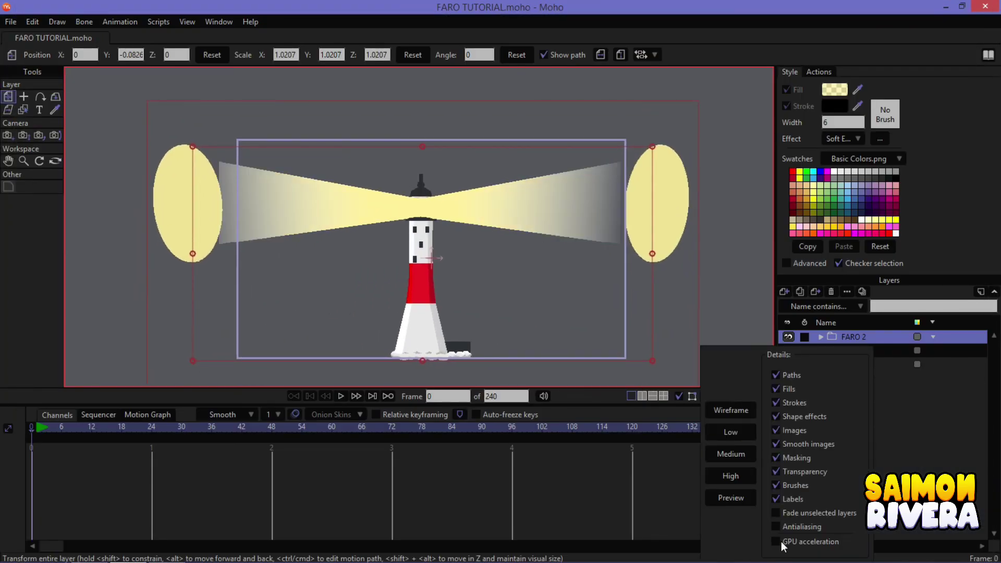
click(777, 472)
click(589, 254)
click(341, 396)
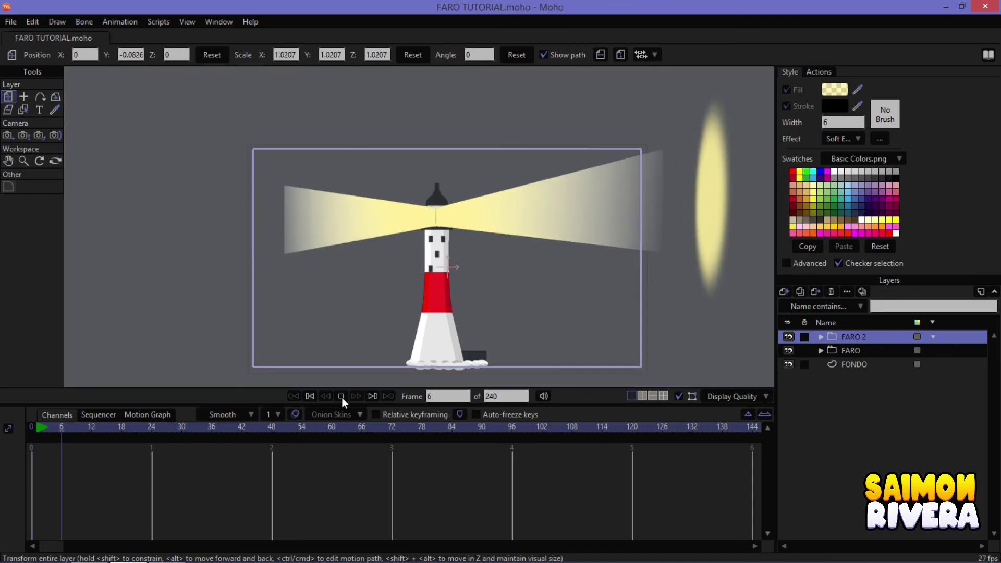